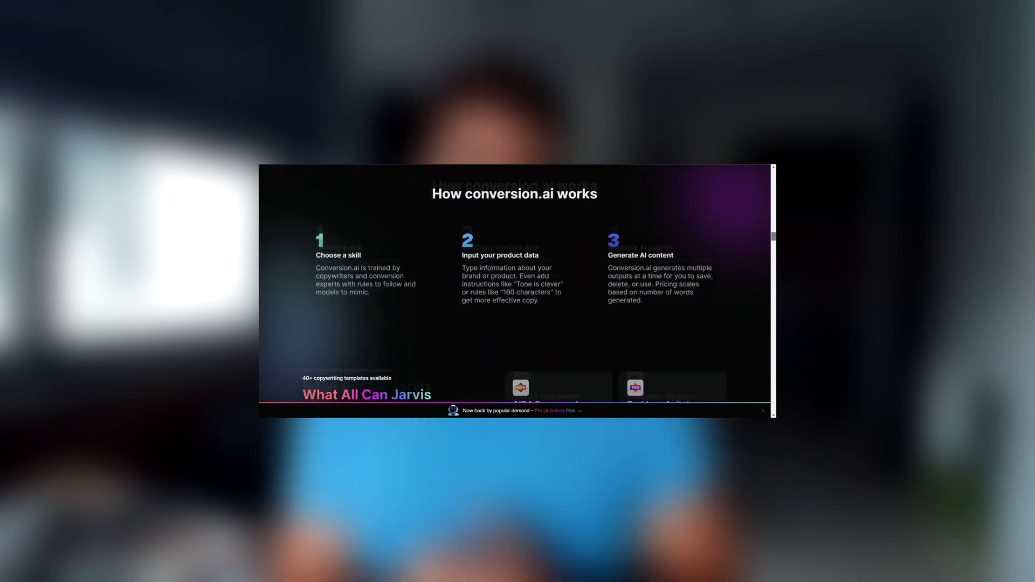
scroll(615, 286, "down", 3)
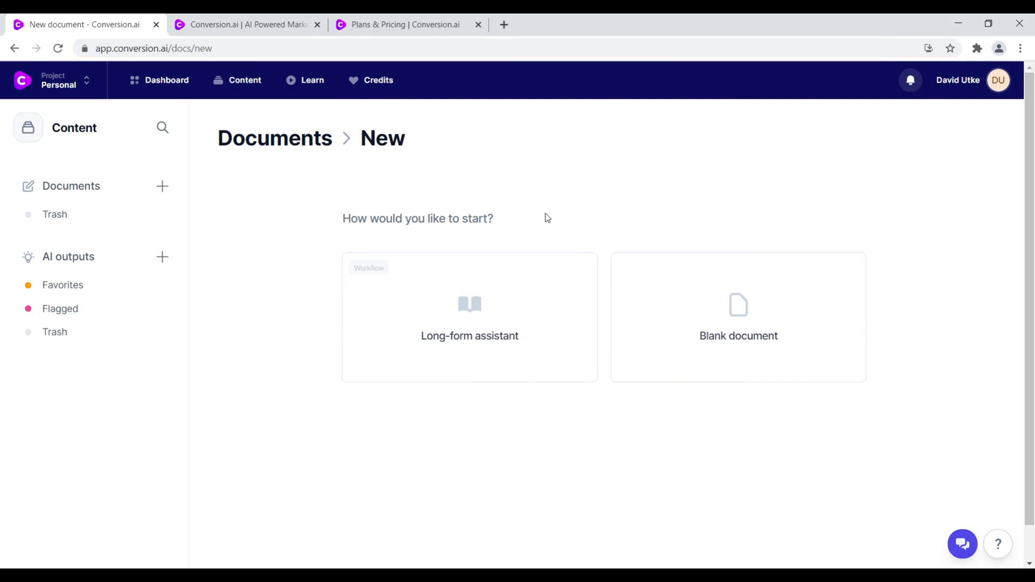
Step: Look over the Conversion.ai home page and compare the prices, word limits and included features of the Starter and Pro plans
left_click(245, 24)
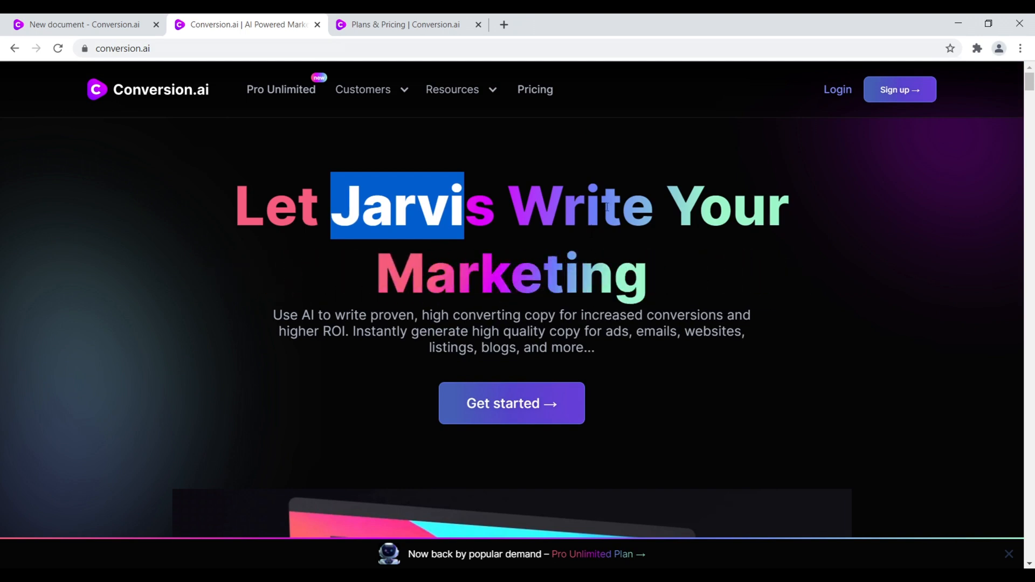
left_click(432, 30)
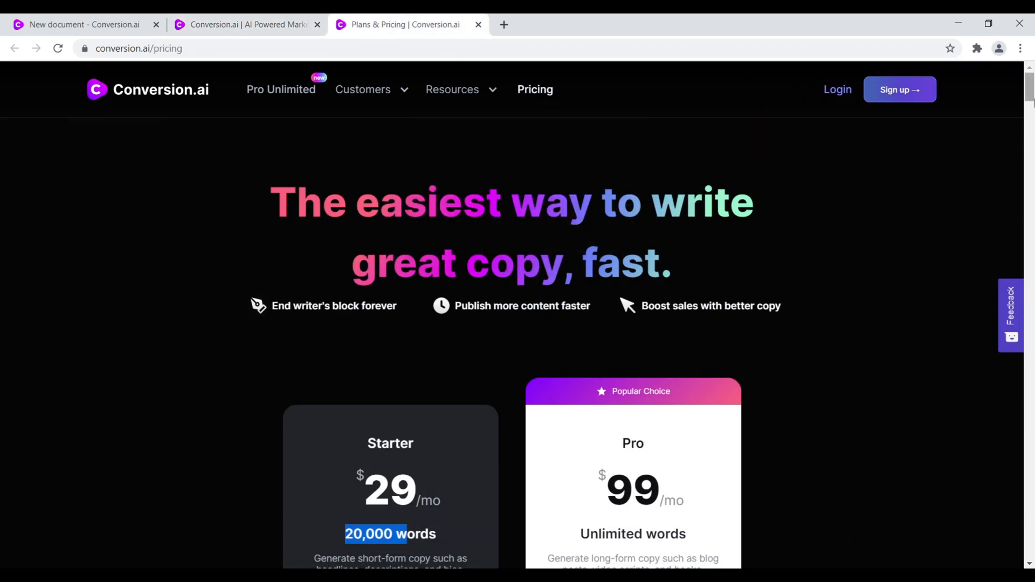
scroll(693, 215, "down", 4)
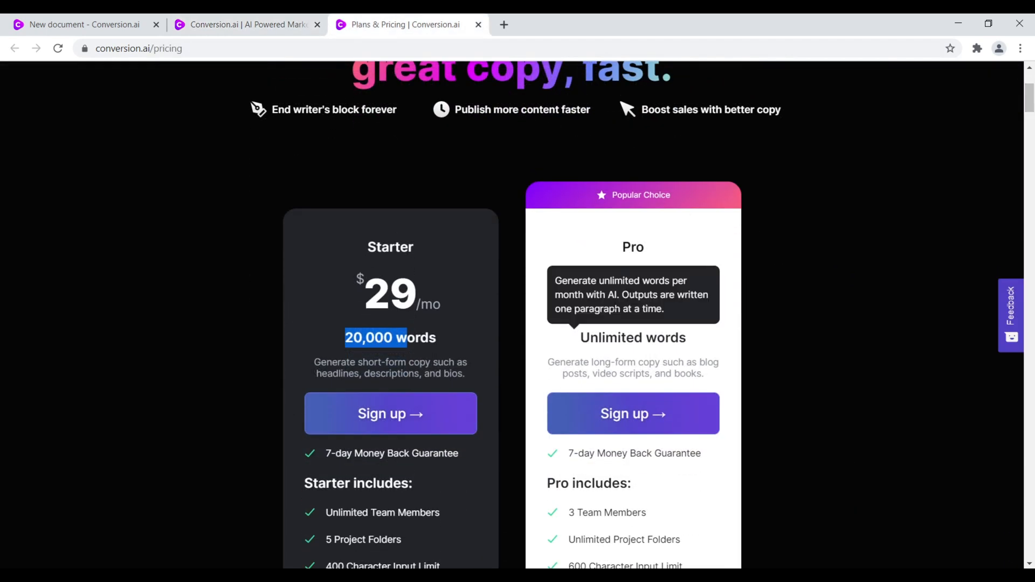
left_click(797, 281)
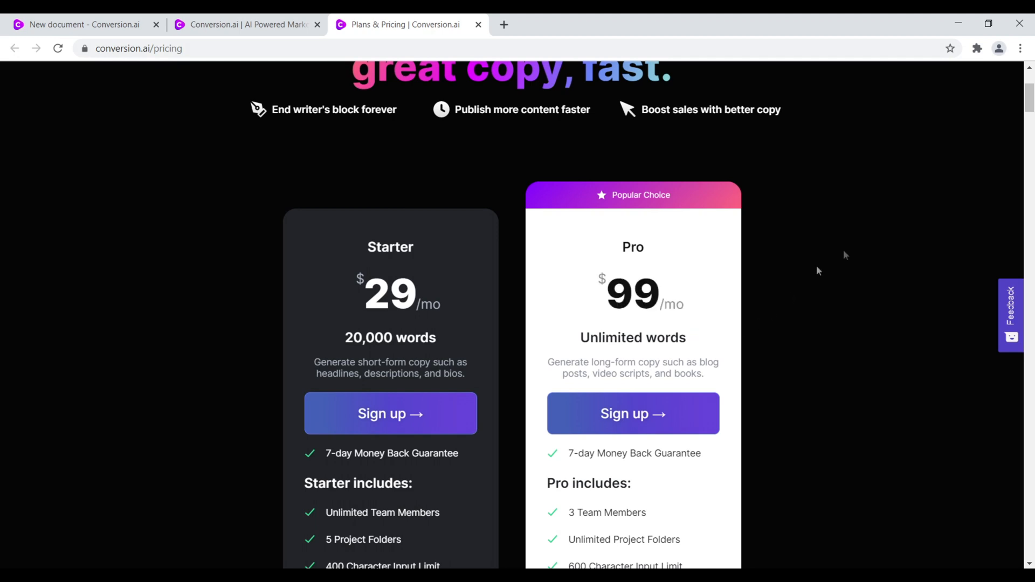
scroll(1031, 113, "down", 5)
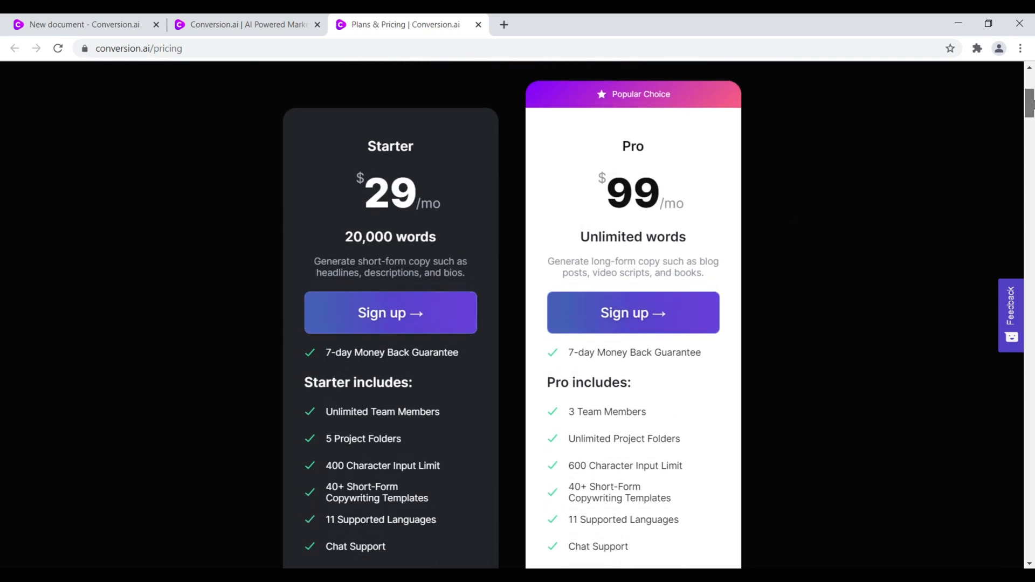
mouse_move(1033, 112)
left_mouse_down()
mouse_move(1033, 196)
mouse_move(1032, 98)
left_mouse_up()
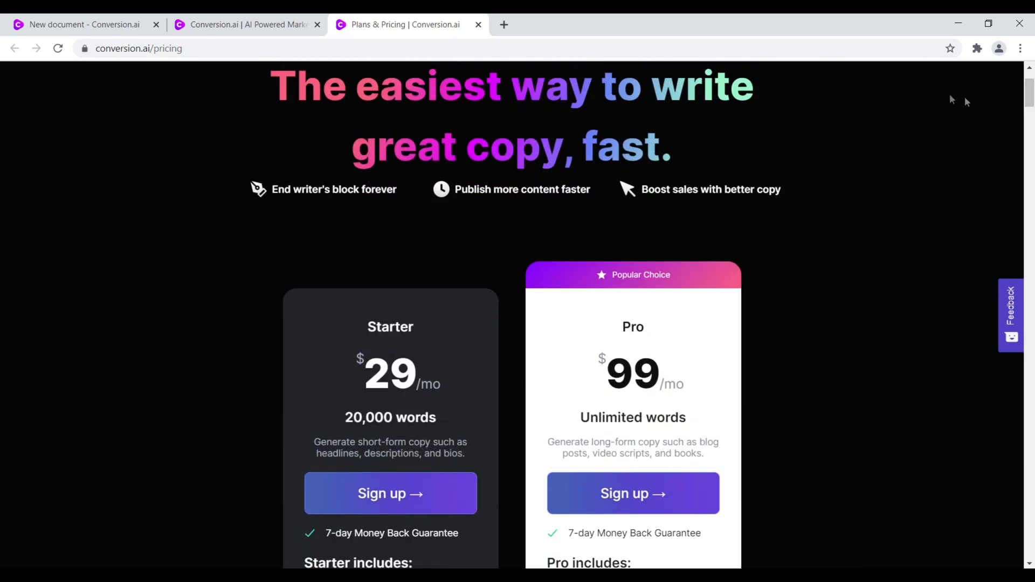
left_click(89, 18)
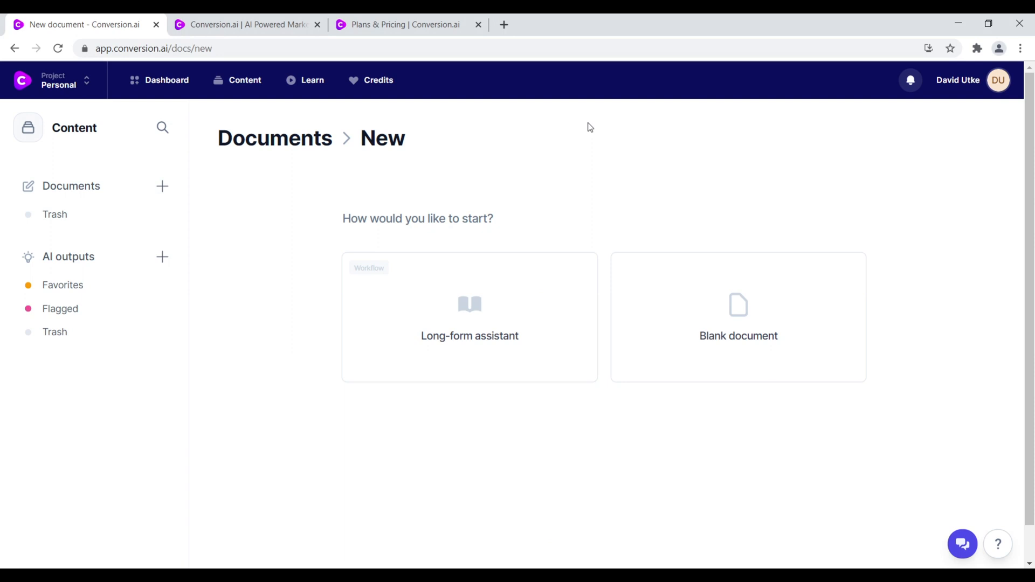
left_click(445, 21)
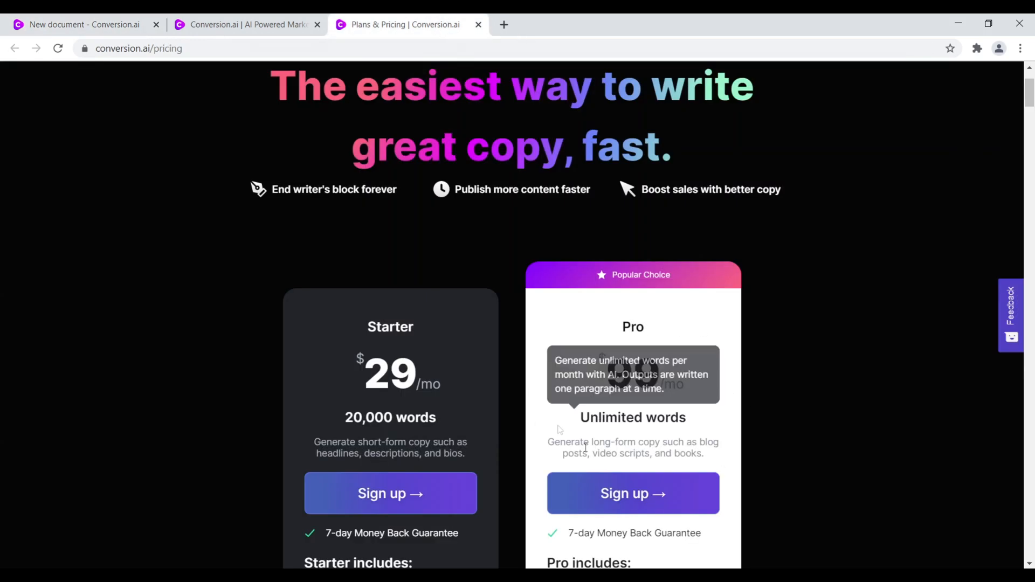
left_click(54, 22)
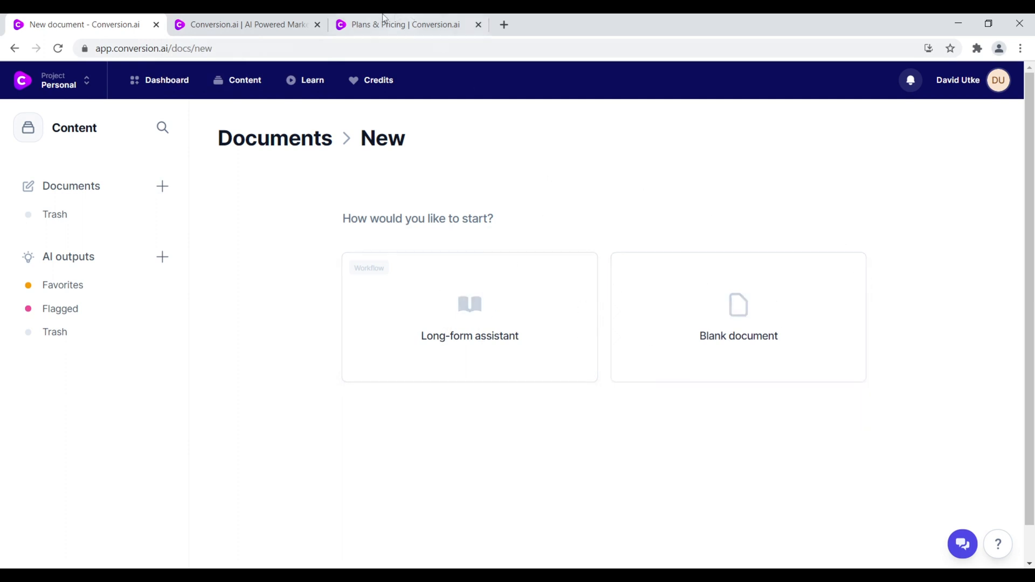
left_click(405, 24)
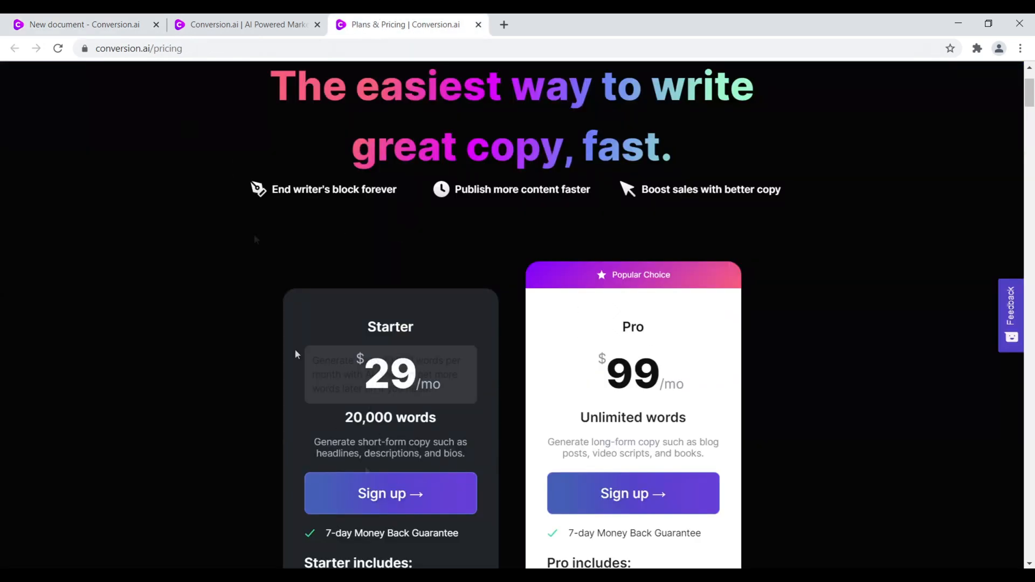
left_click(116, 22)
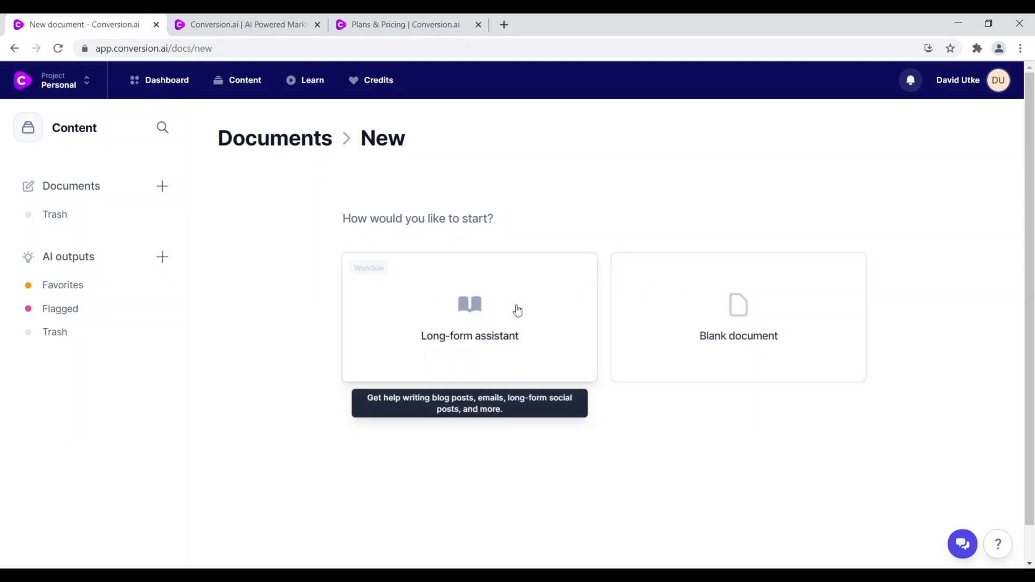
left_click(384, 24)
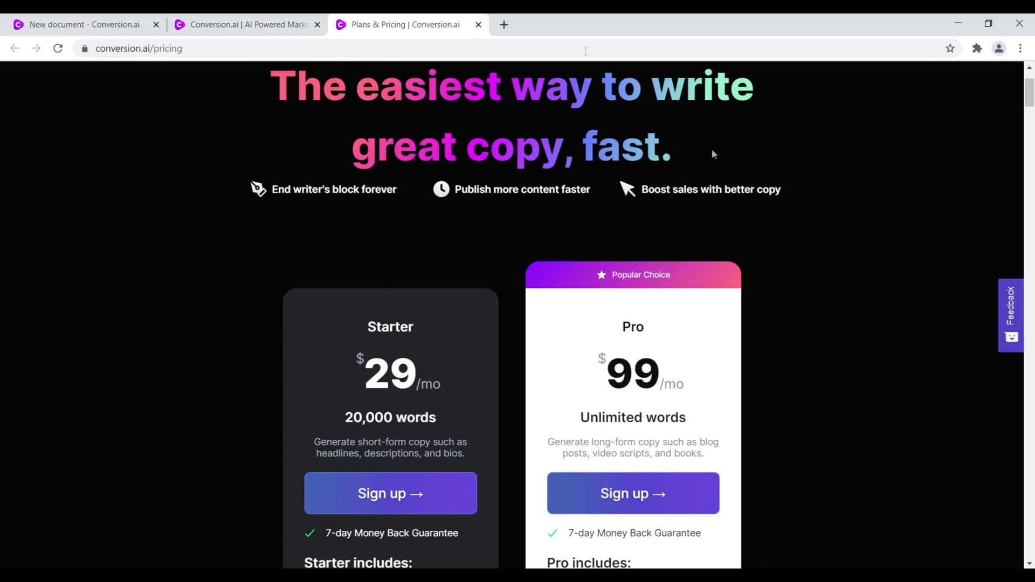
Step: Start a long-form assistant document and submit the content description ".crypto vs .zil which nft domain extension is best to receive crypto payments."
left_click(64, 21)
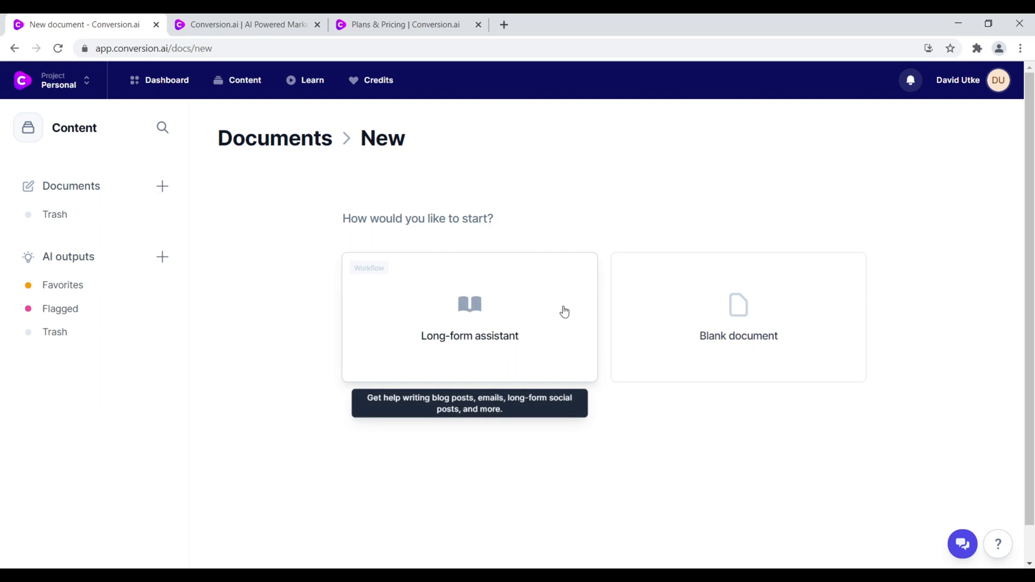
left_click(469, 325)
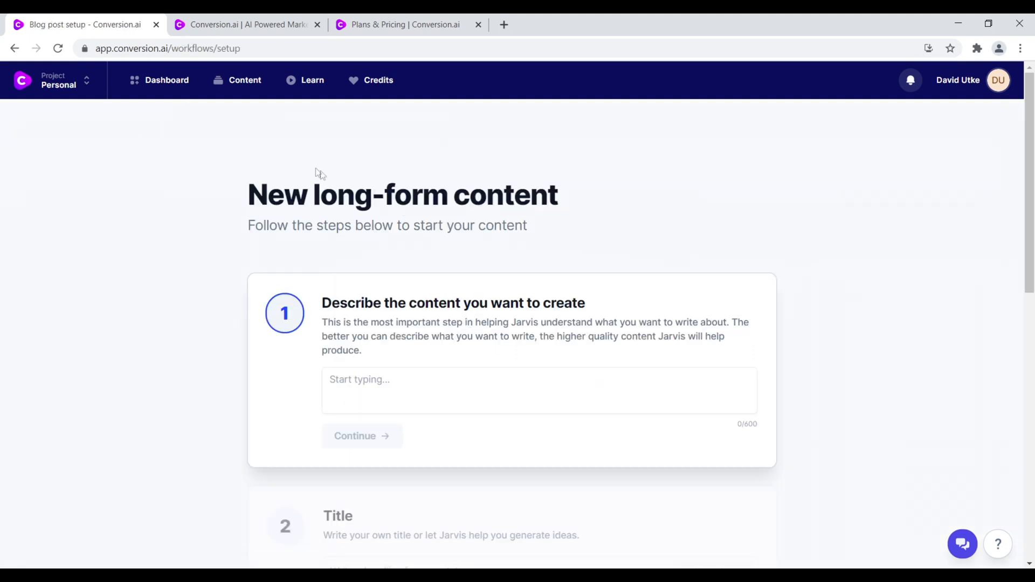
left_click_drag(1030, 186, 1034, 227)
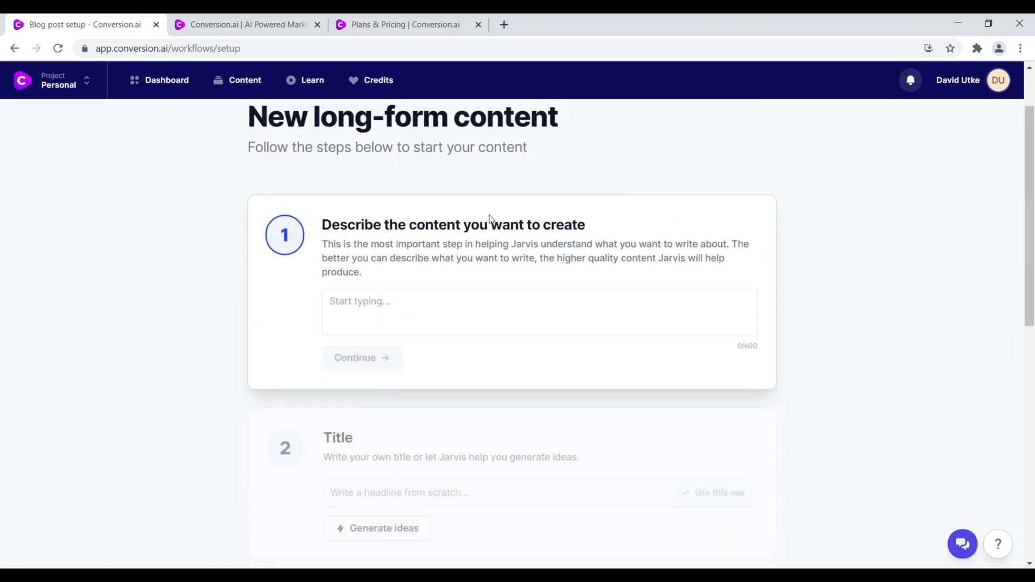
left_click(382, 309)
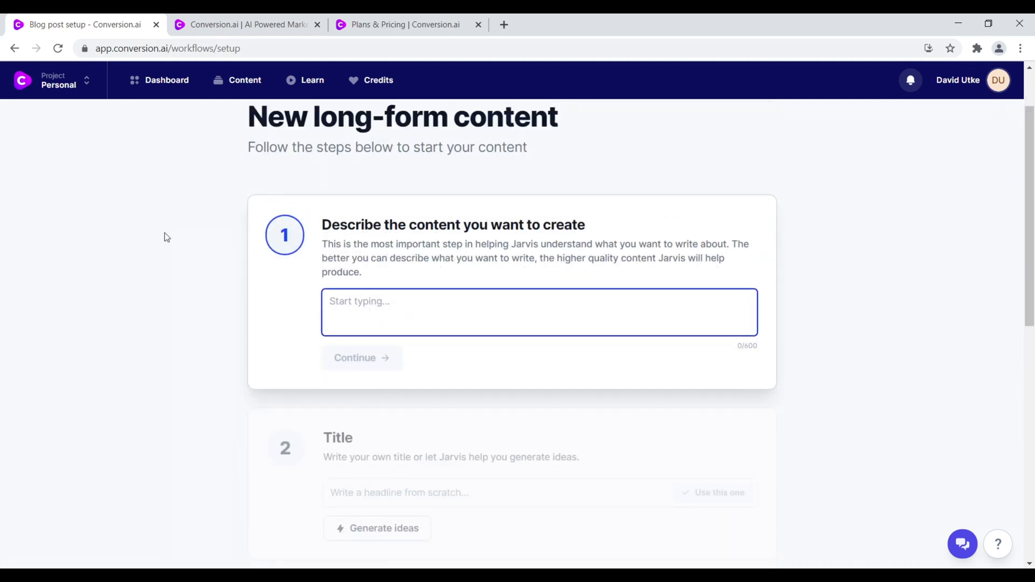
type(".crypt")
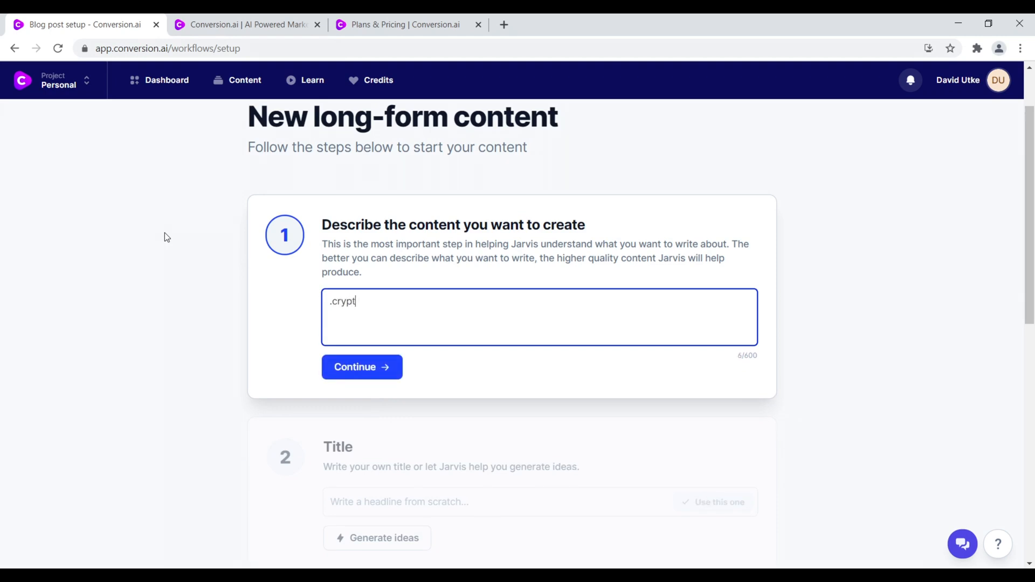
type("o vs .zil which nft domain exten")
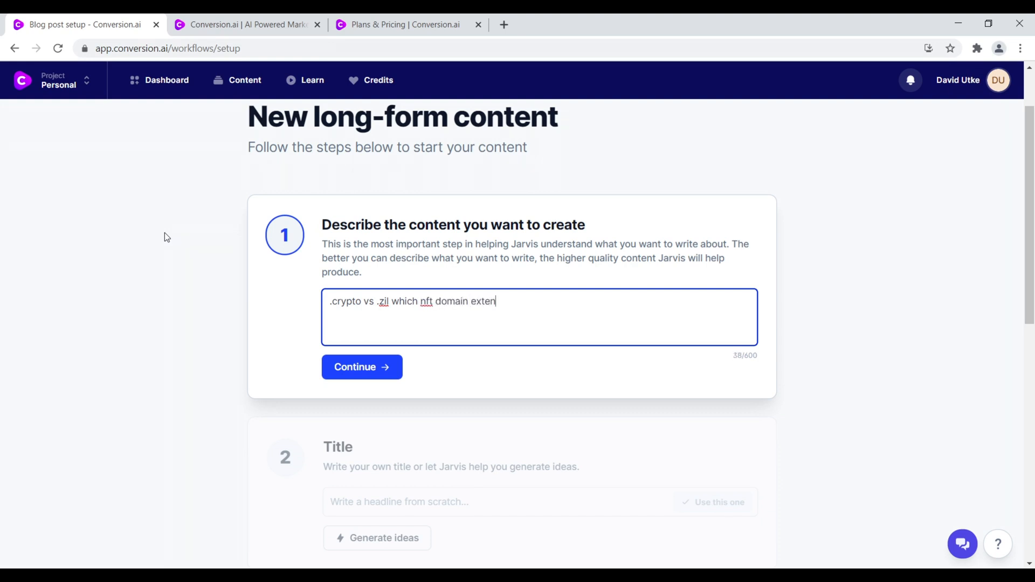
type("sions is best to receive cryptopayments ")
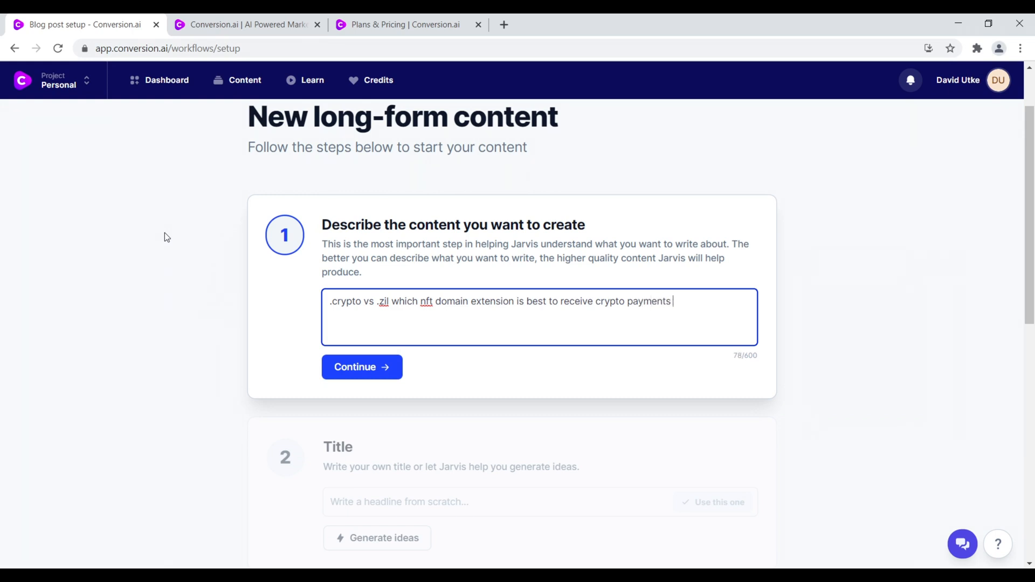
type("for")
left_click(367, 374)
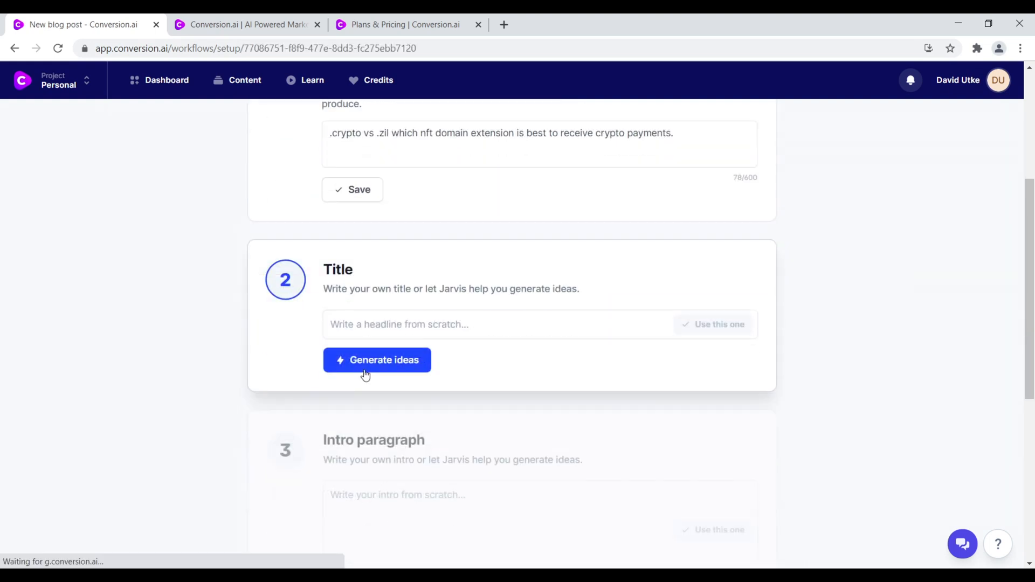
Step: Write the blog post title ".crypt vs .zil - What is the difference and which NFT domain extension is best?"
left_click(365, 318)
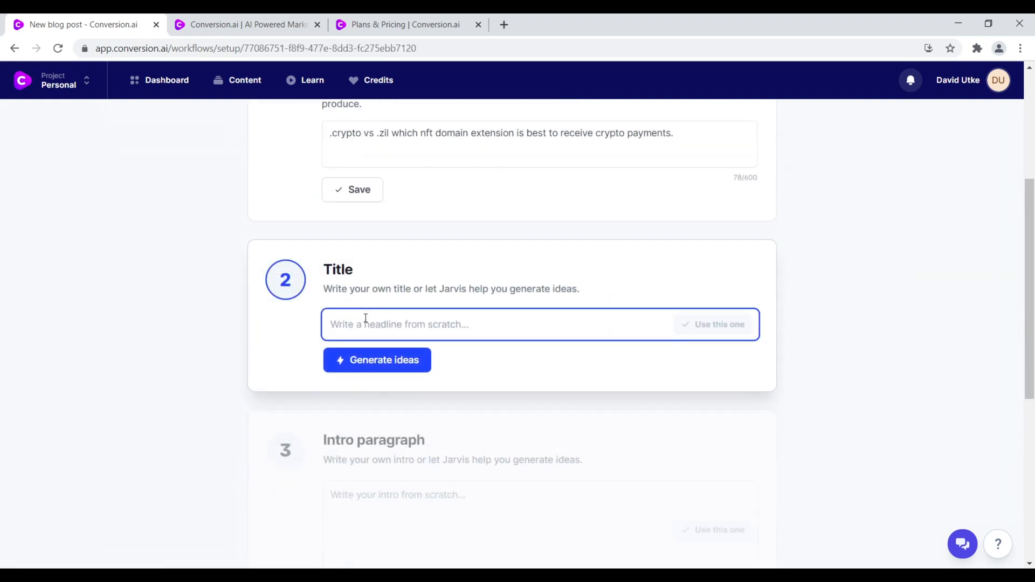
type(".crypt vs .zil - which")
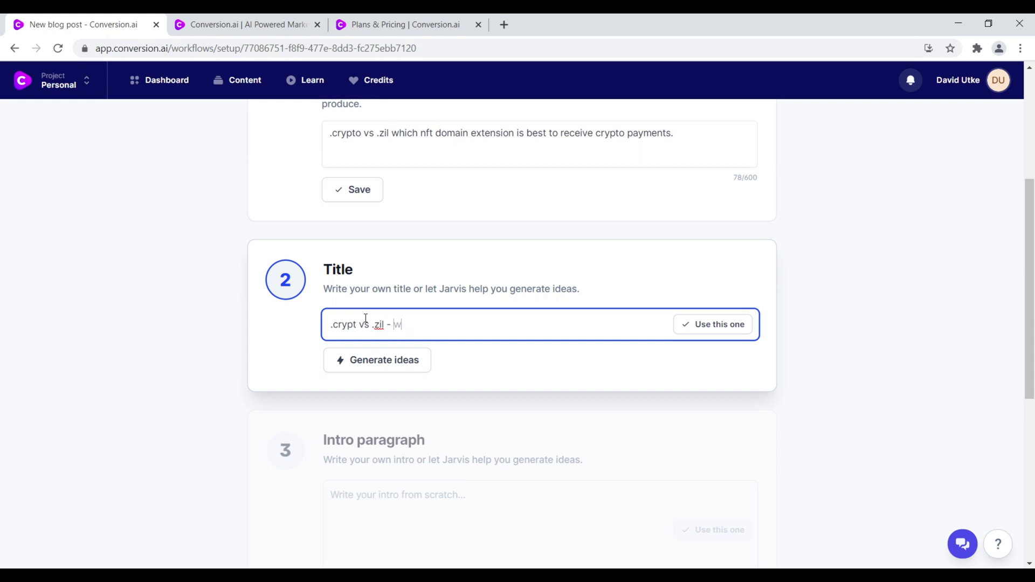
type("the difference and which")
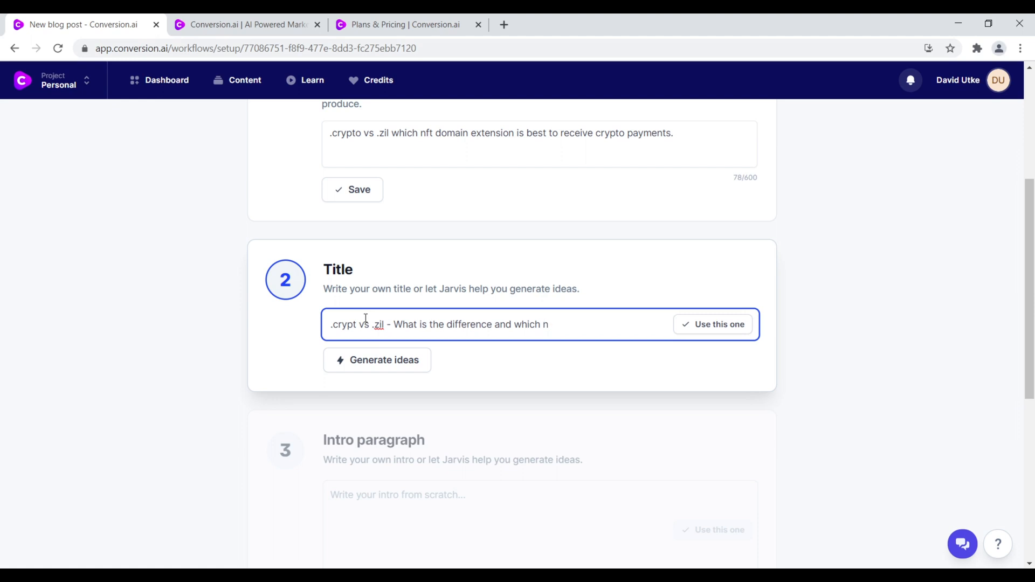
type(" NFT domain extension is best?")
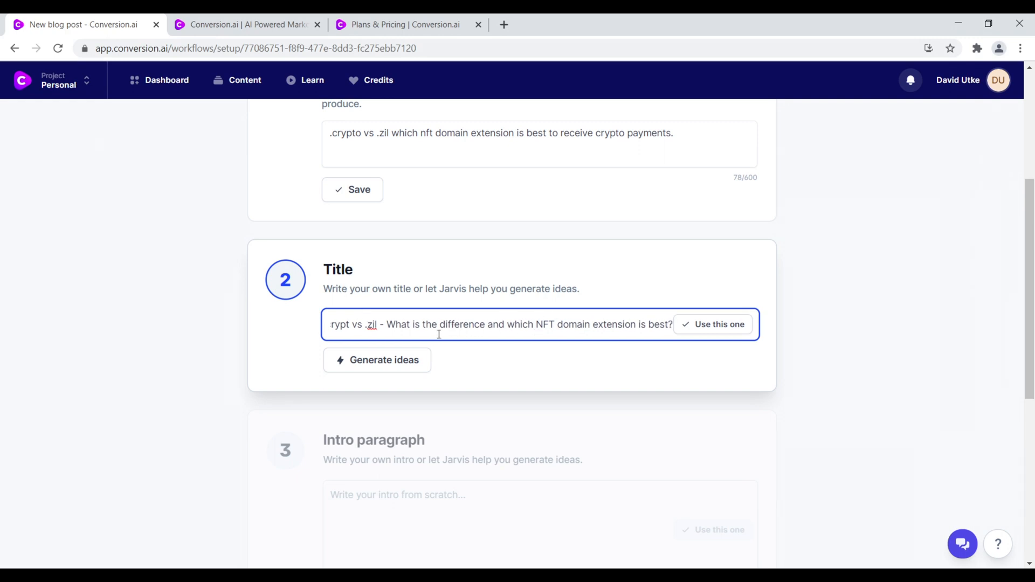
Step: Generate title ideas, review them, and choose the self-written ".crypt vs .zil" headline as the title
left_click(393, 360)
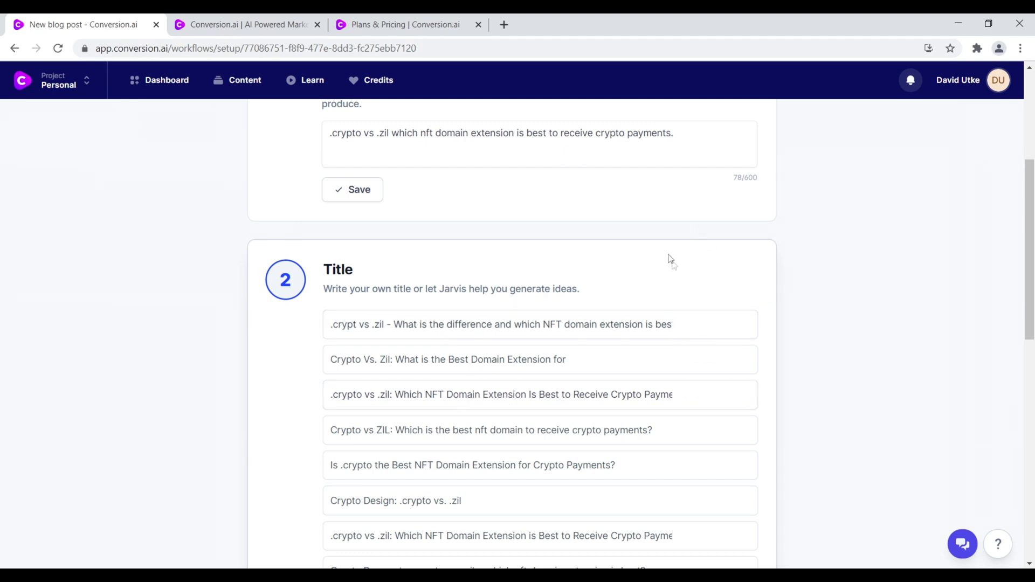
scroll(575, 370, "up", 1)
scroll(561, 384, "down", 5)
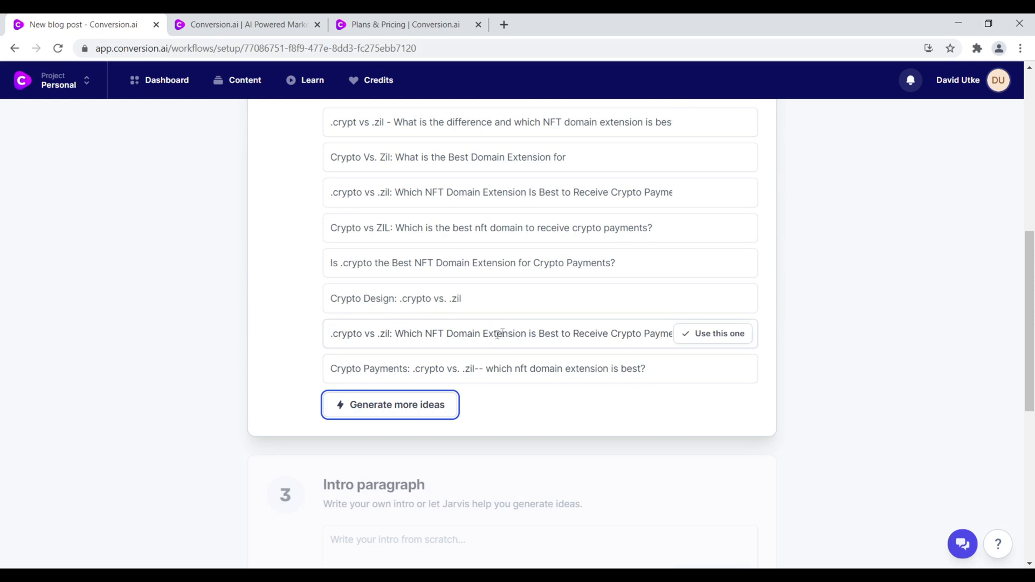
scroll(490, 331, "up", 4)
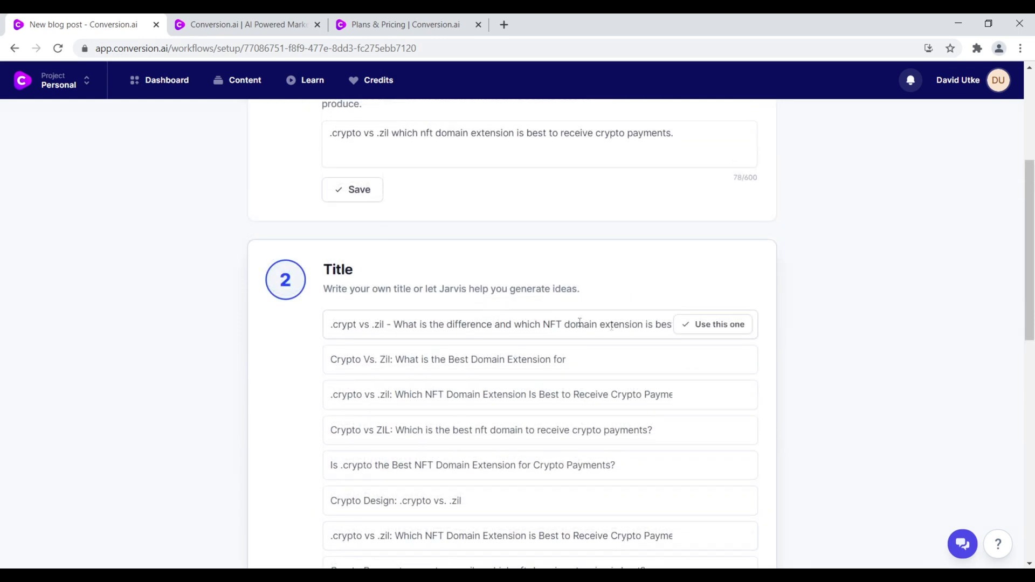
left_click(696, 328)
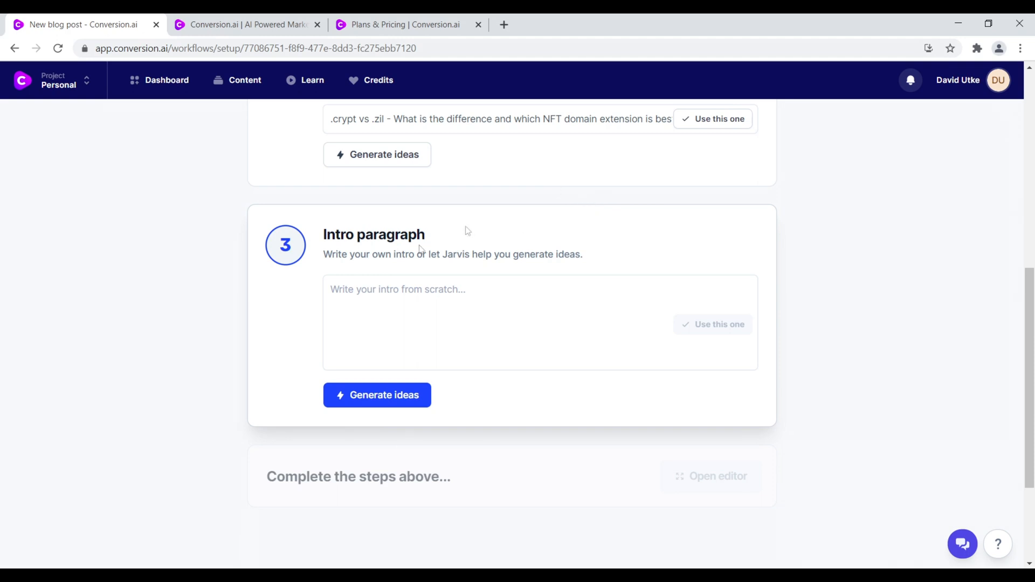
Step: Generate intro paragraph ideas for the post and read through the suggestions, including the full text of the first one
left_click(407, 304)
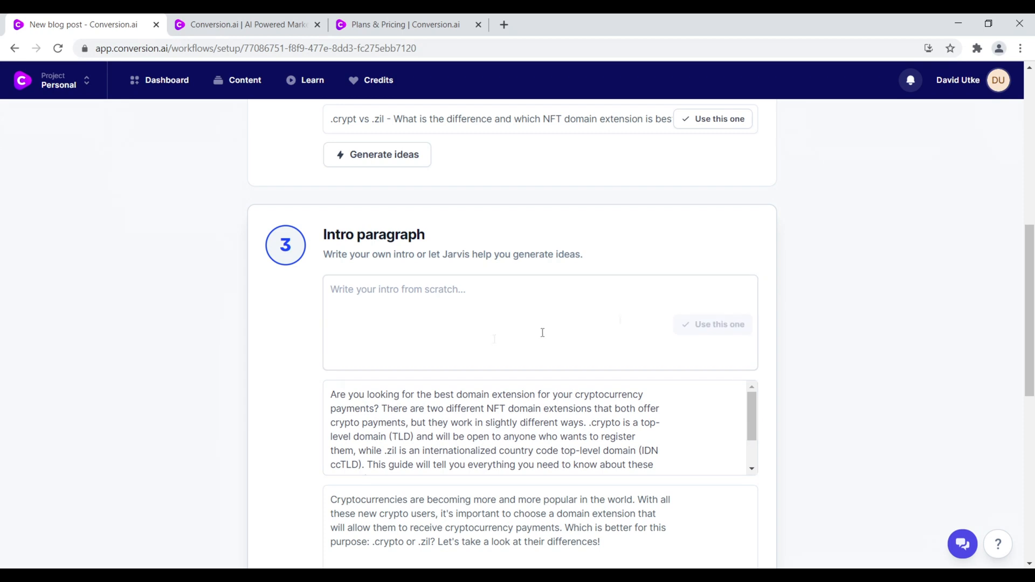
left_click_drag(1030, 244, 1030, 287)
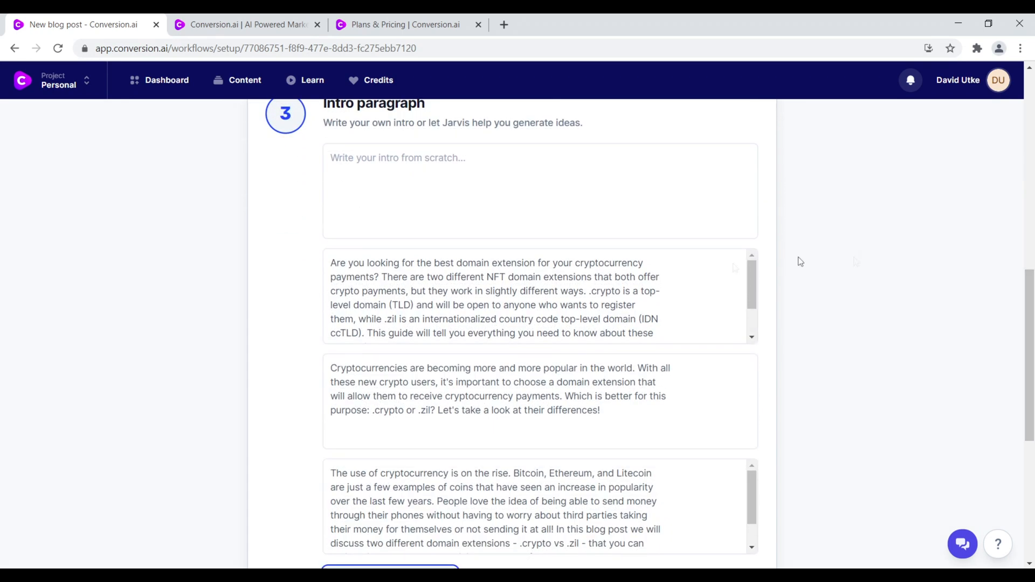
scroll(520, 317, "down", 1)
scroll(696, 361, "down", 2)
scroll(696, 361, "down", 3)
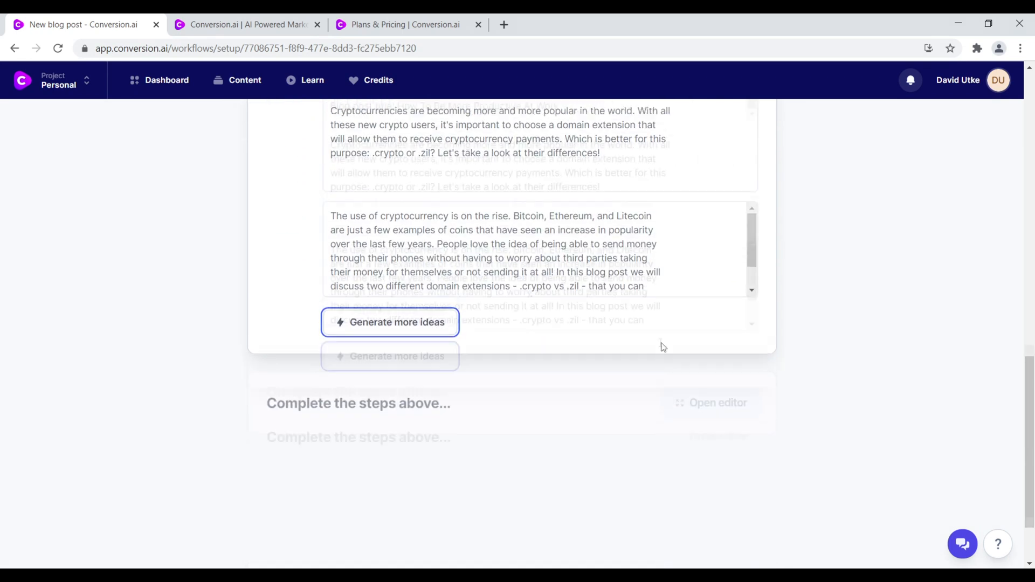
scroll(664, 346, "up", 5)
mouse_move(754, 302)
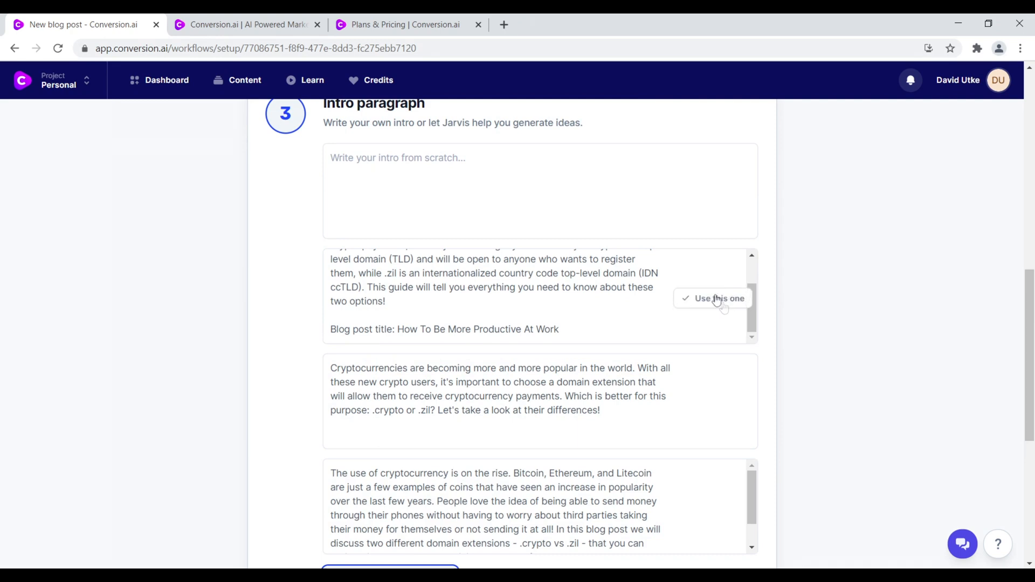
triple_click(753, 298)
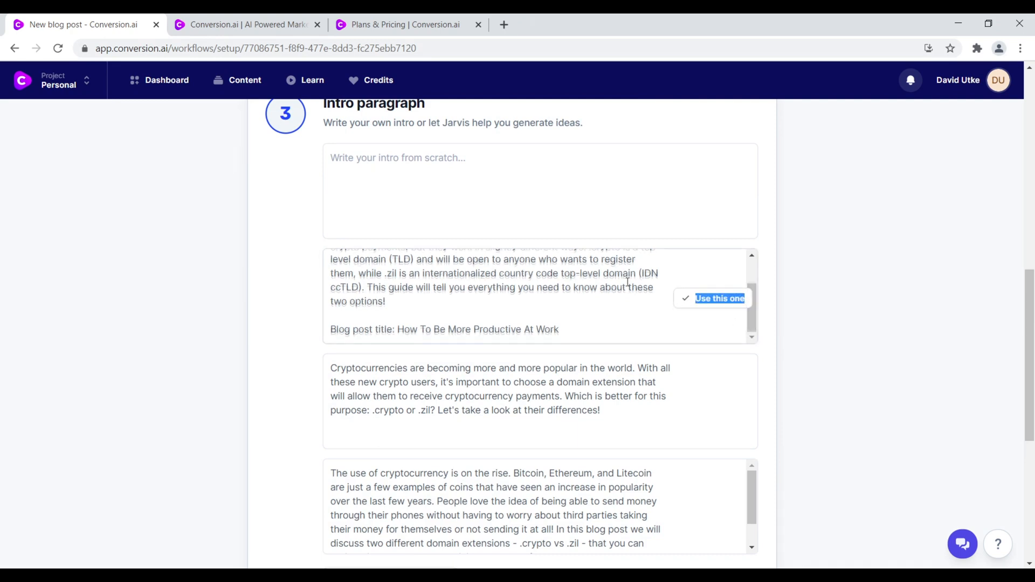
scroll(453, 267, "up", 2)
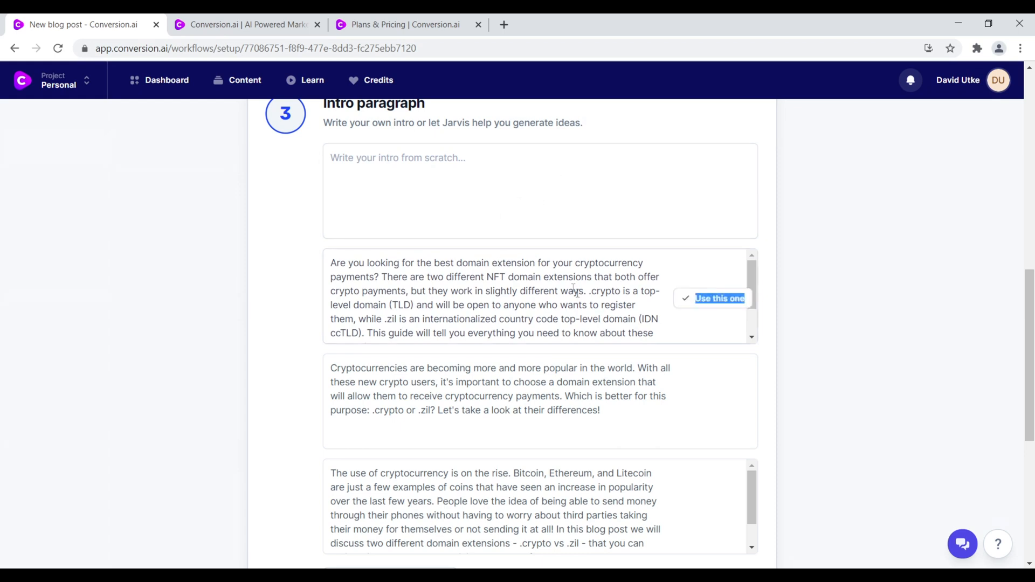
Step: Read through the generated intro paragraph suggestions, including the full text of the first and third ones
left_click(484, 265)
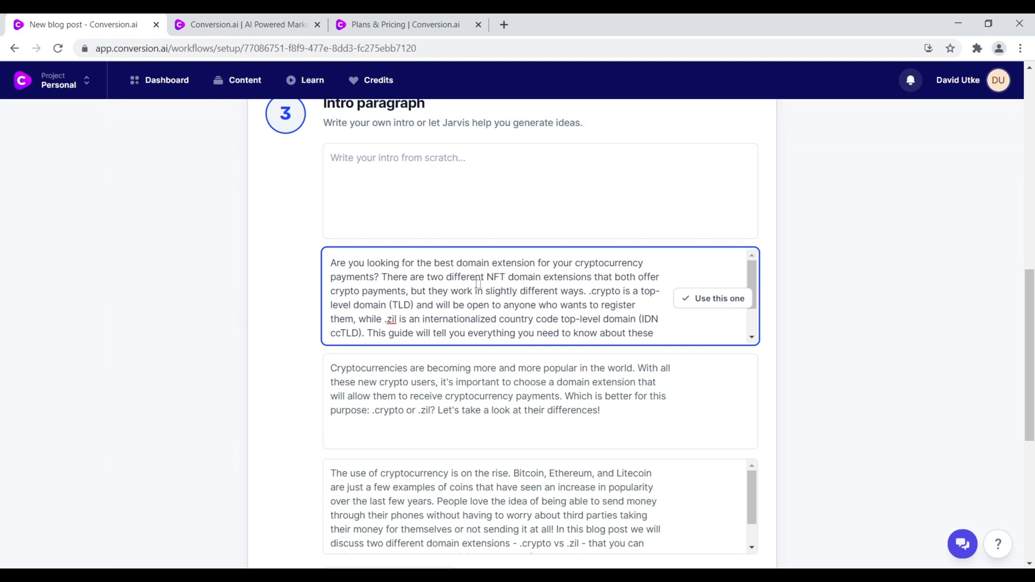
left_click_drag(508, 278, 530, 287)
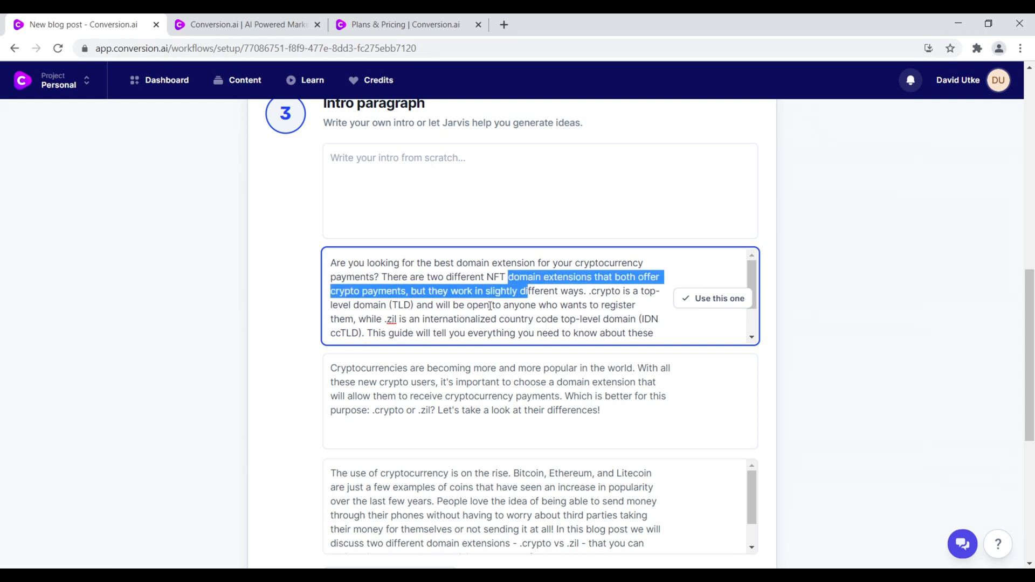
left_click(589, 297)
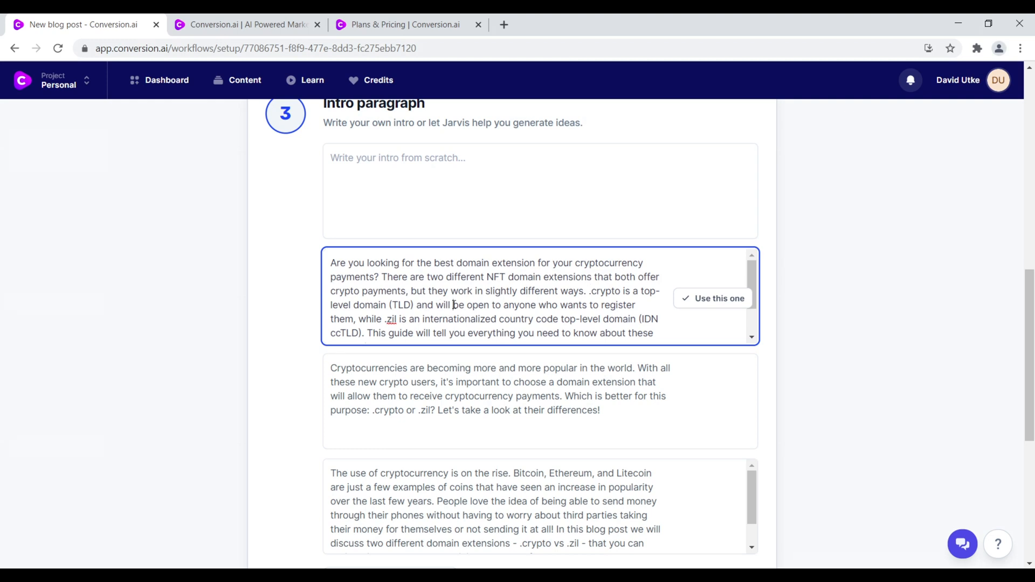
left_click_drag(390, 320, 560, 331)
scroll(528, 283, "up", 1)
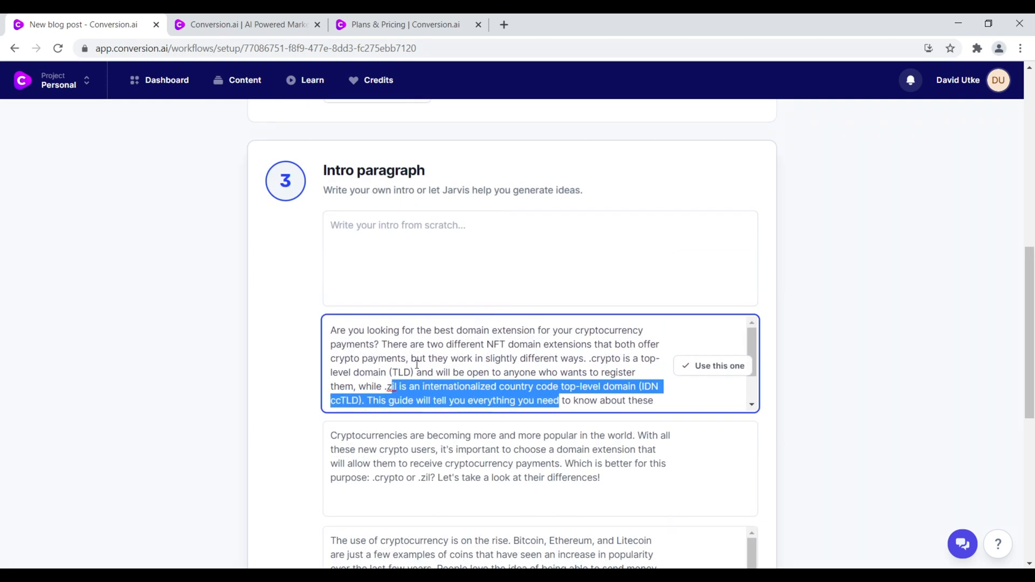
scroll(753, 366, "down", 1)
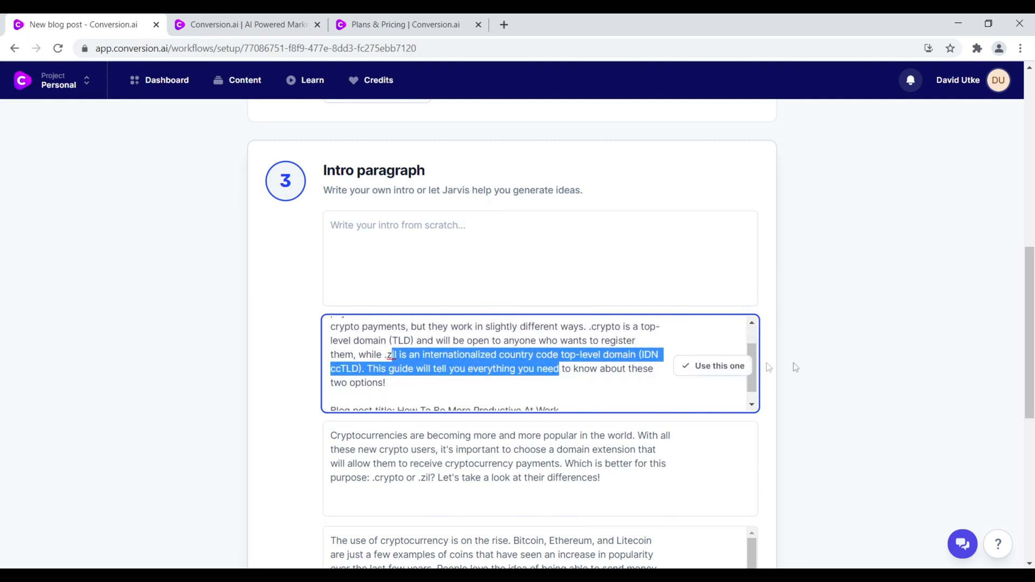
scroll(795, 367, "down", 2)
scroll(593, 431, "down", 1)
scroll(478, 434, "up", 1)
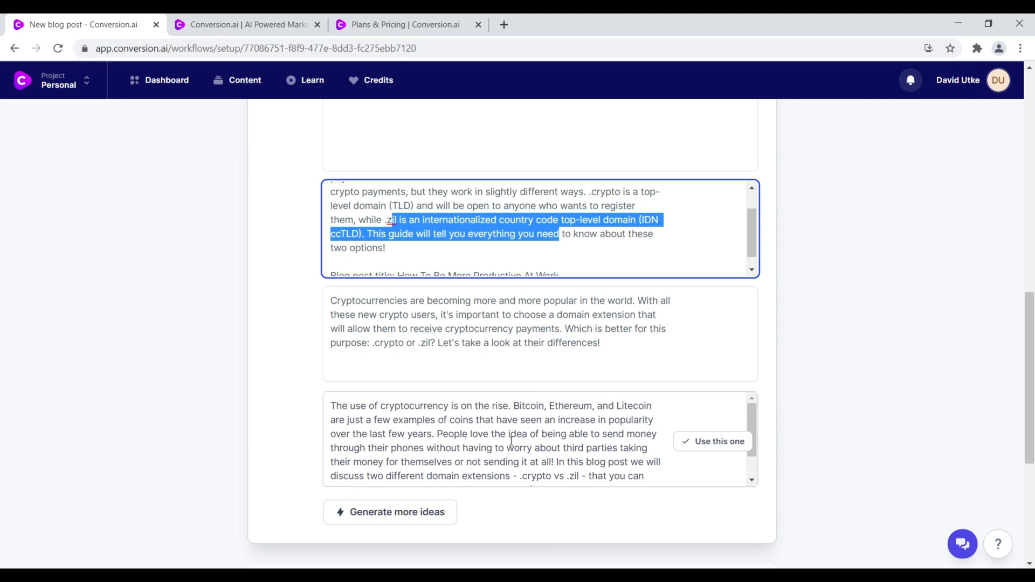
scroll(511, 447, "down", 2)
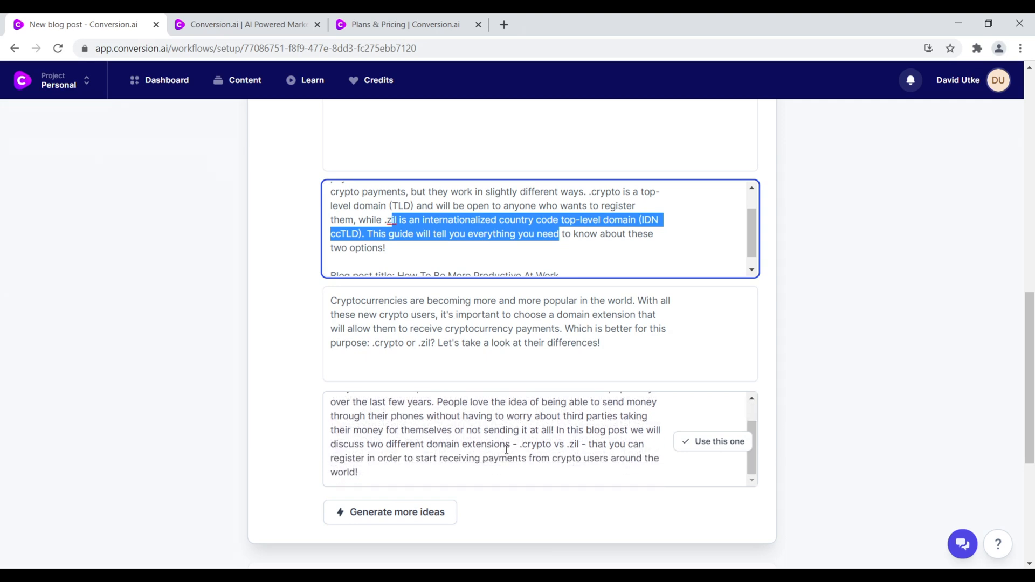
Step: Use the third suggestion, about cryptocurrency being on the rise, as the intro paragraph and open the finished setup in the document editor
left_click(502, 431)
left_click(705, 442)
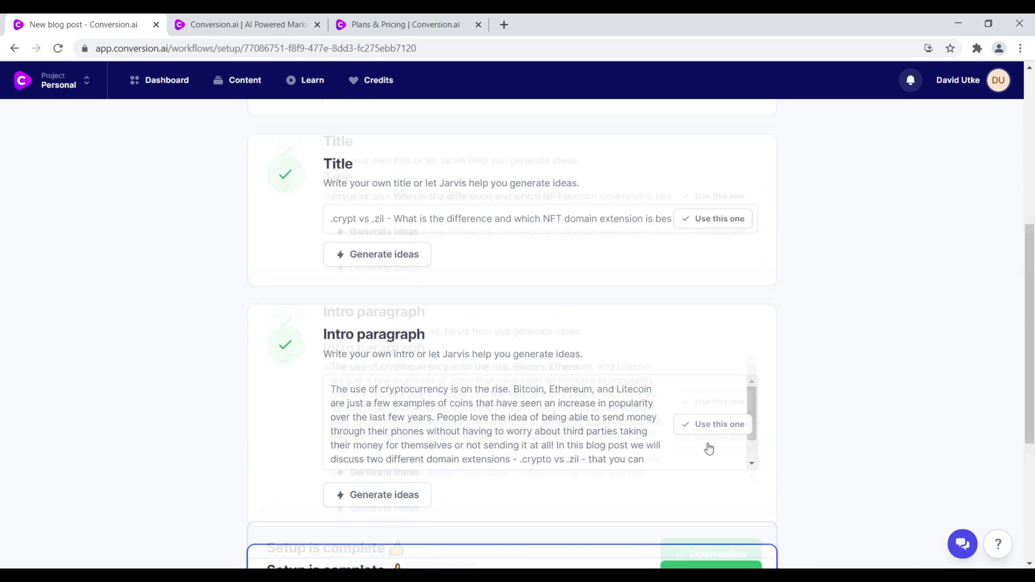
left_click(709, 326)
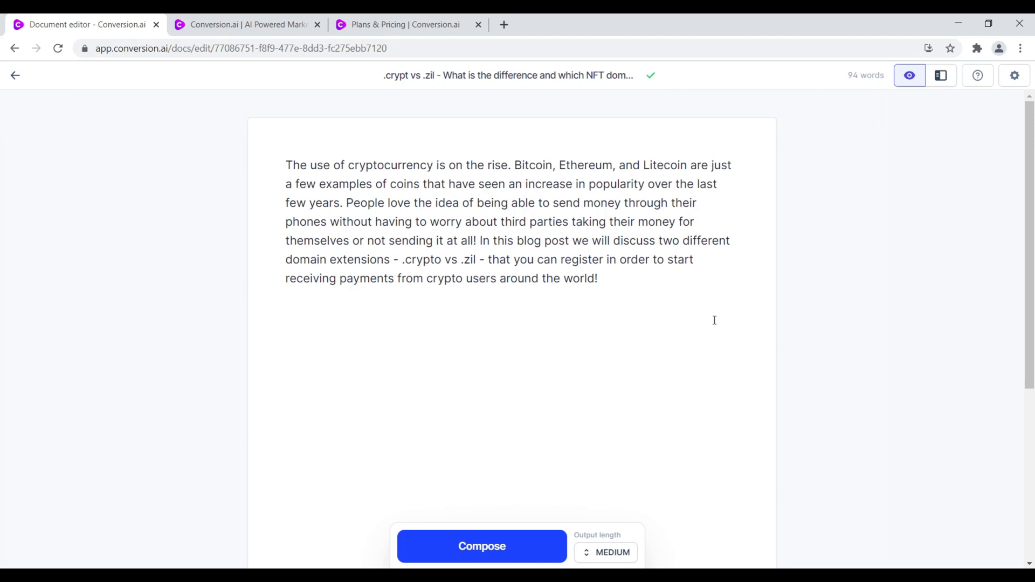
Step: Read over the intro paragraph and change "this blog post" to "this content post"
left_click_drag(282, 164, 728, 393)
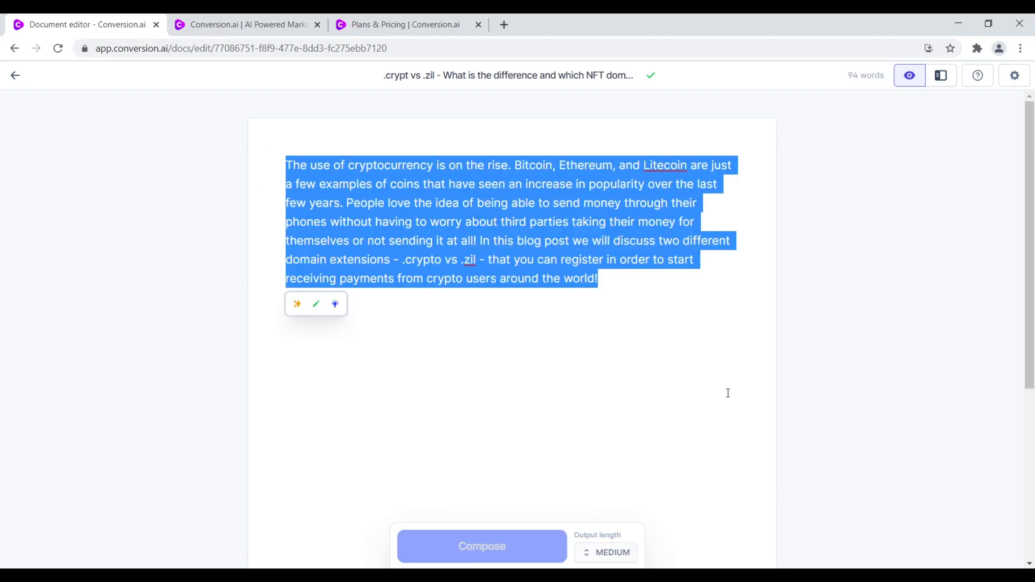
left_click(594, 223)
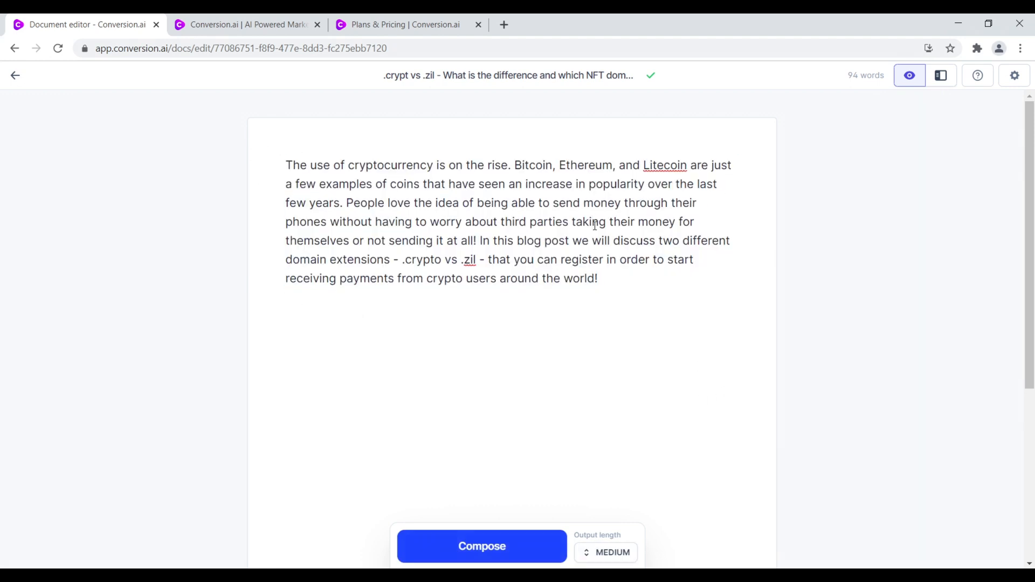
left_click(612, 285)
left_click(524, 165)
left_click_drag(526, 165, 667, 203)
left_click(373, 185)
left_click(541, 240)
key("BackSpace")
key("BackSpace")
key("BackSpace")
key("BackSpace")
type("content")
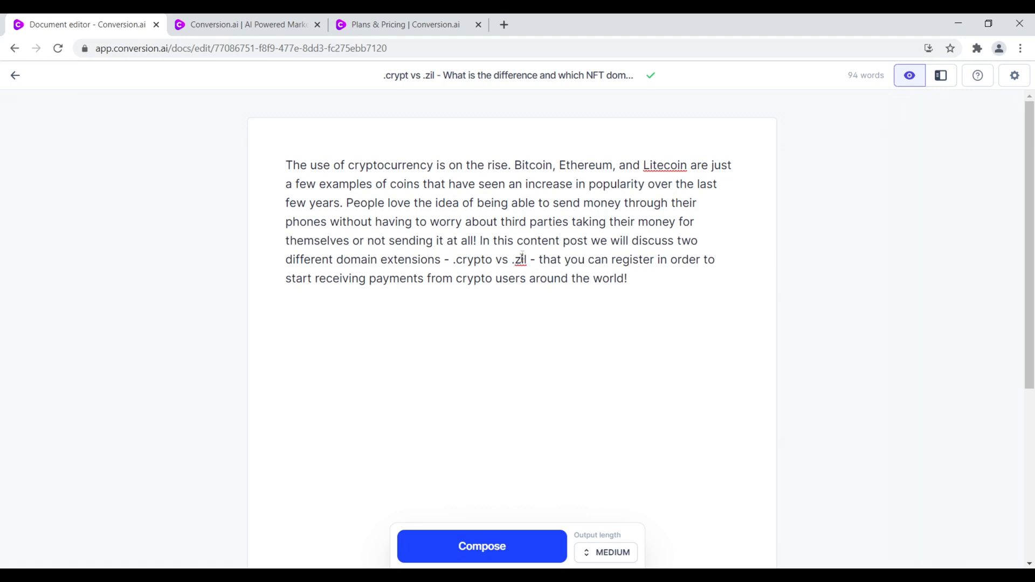
Step: Insert "at Unstoppable Domains" after "that you can register" in the intro's last sentence
left_click(655, 259)
type("at un")
key("BackSpace")
key("BackSpace")
type("Unstop")
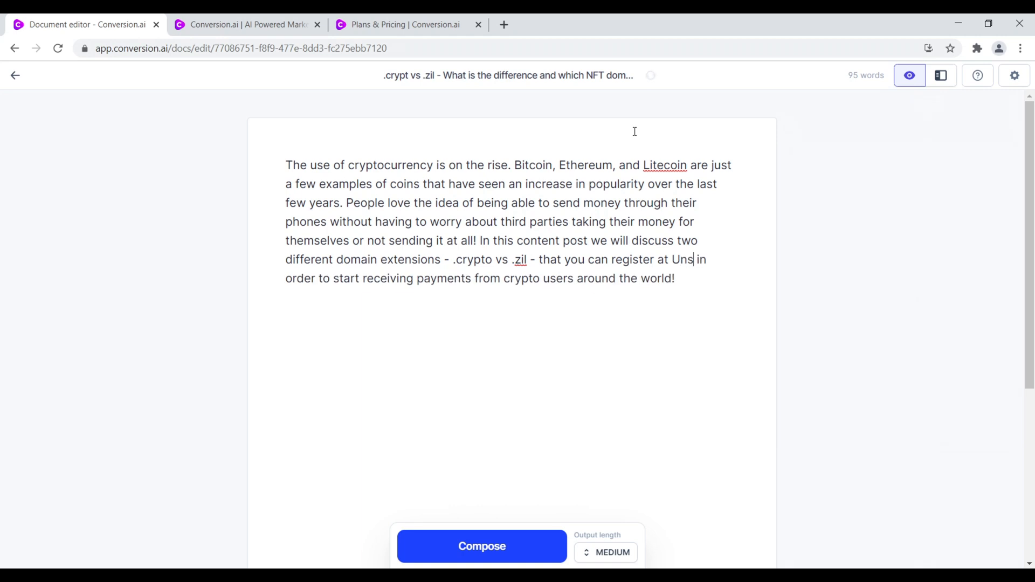
type("pable d")
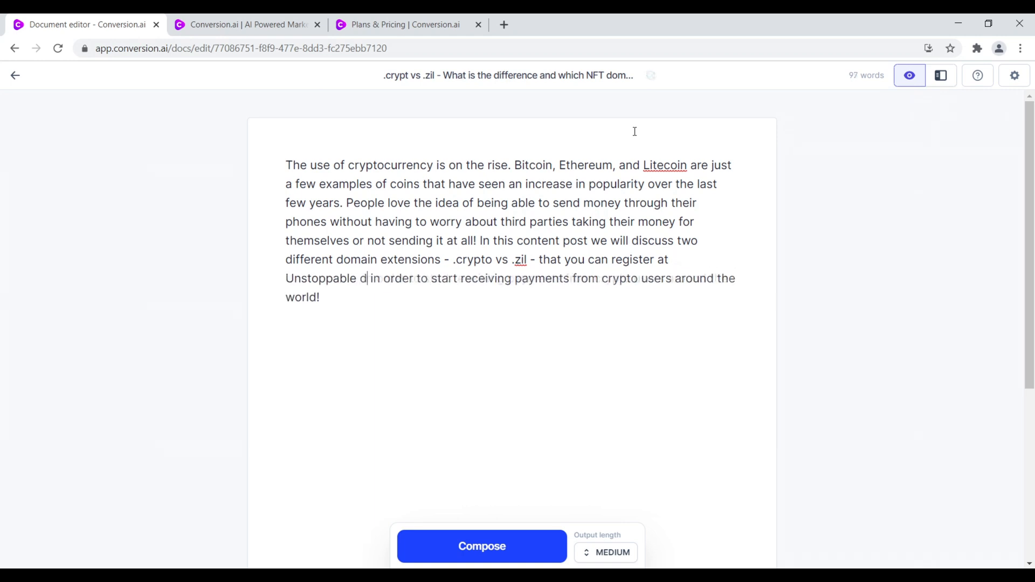
key("BackSpace")
type("Domains")
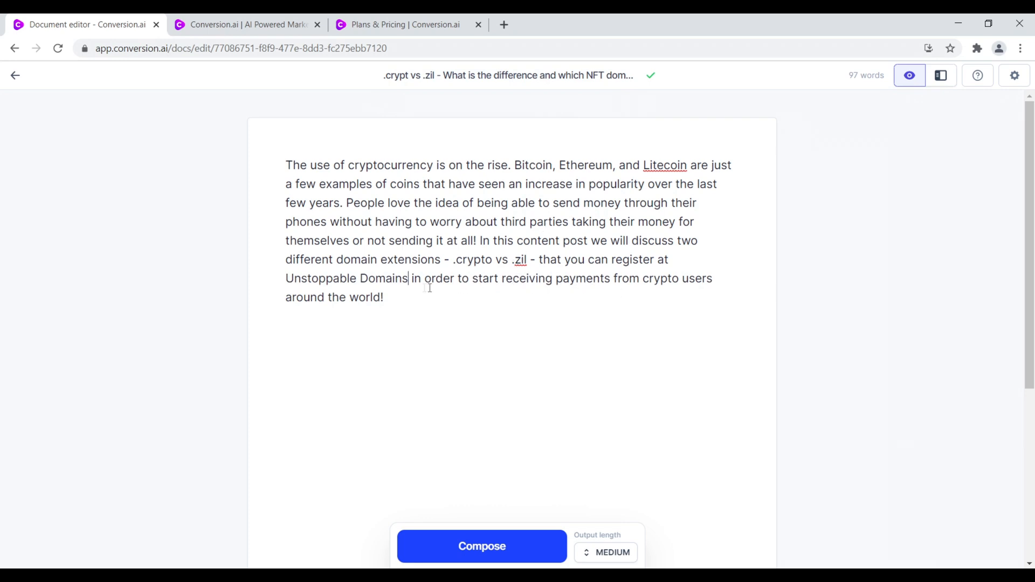
Step: End the intro's last sentence with "around the world easily." and start a new line below it
key("BackSpace")
type("fa")
key("BackSpace")
key("BackSpace")
type("easily")
key("Return")
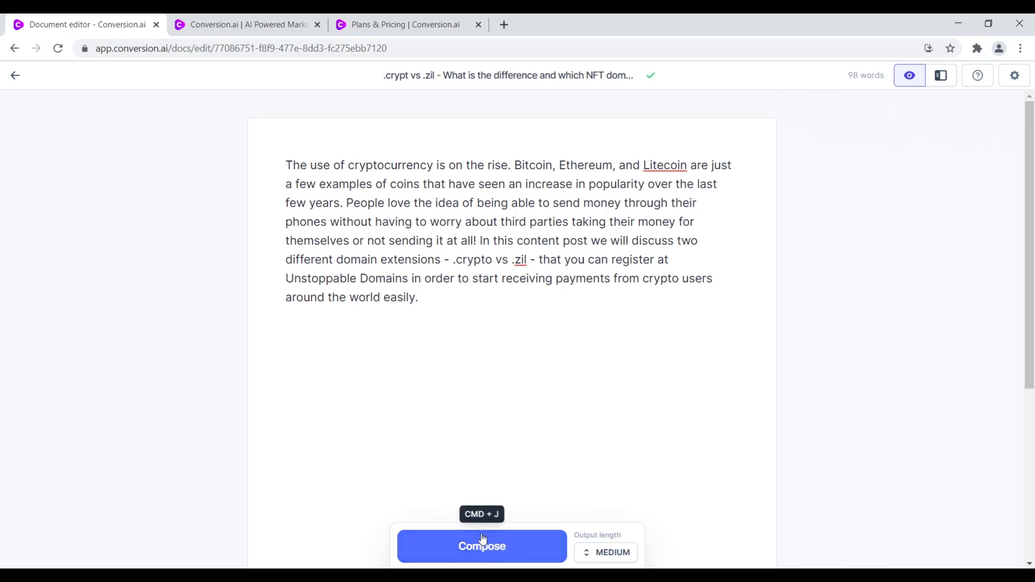
Step: Set the output length to Long and have Jarvis compose the continuation of the post
left_click(594, 552)
left_click(588, 510)
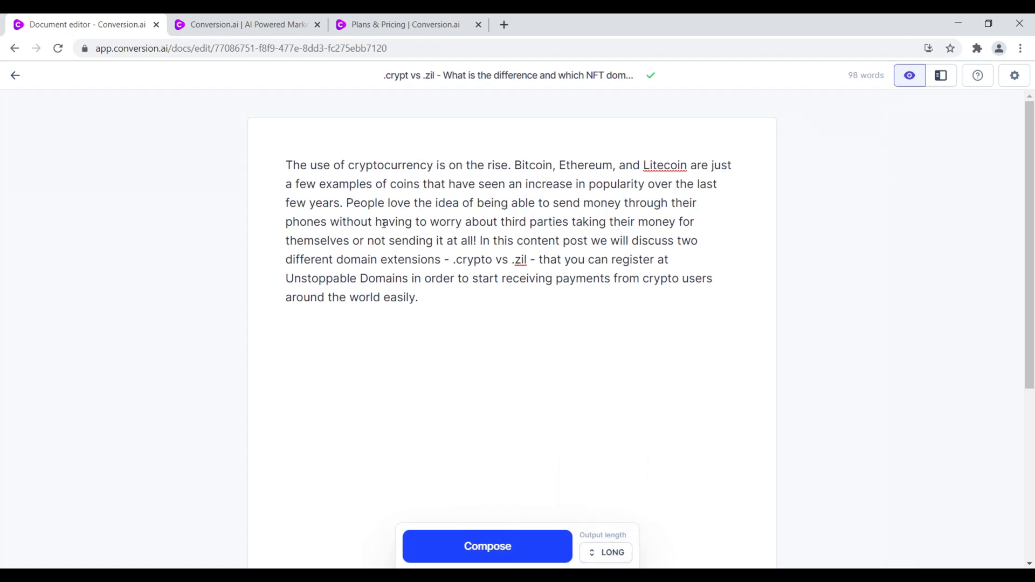
left_click(462, 547)
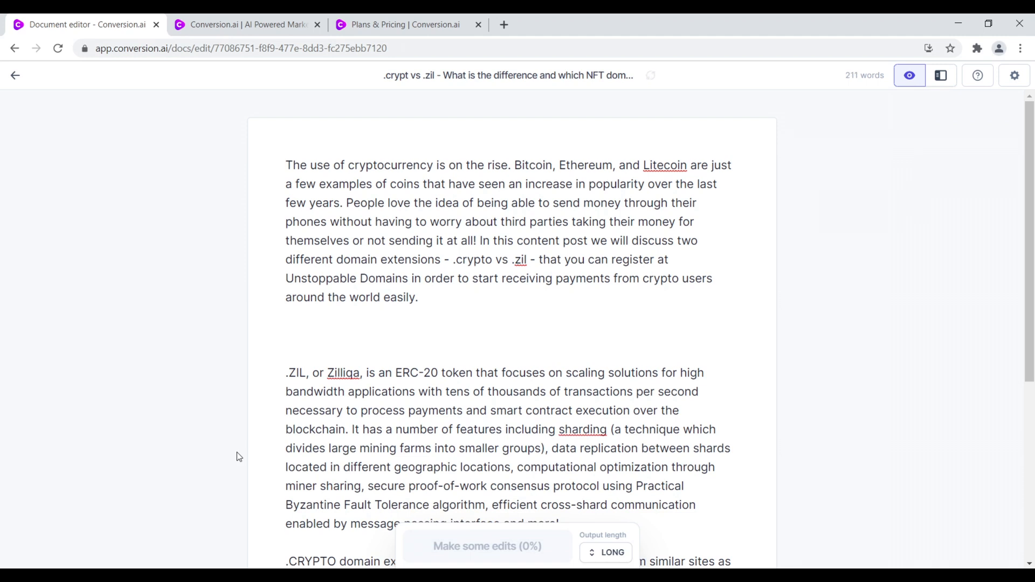
Step: Delete the two extra blank lines above the .ZIL paragraph and read through the newly composed .ZIL and .CRYPTO text
left_click(308, 351)
key("BackSpace")
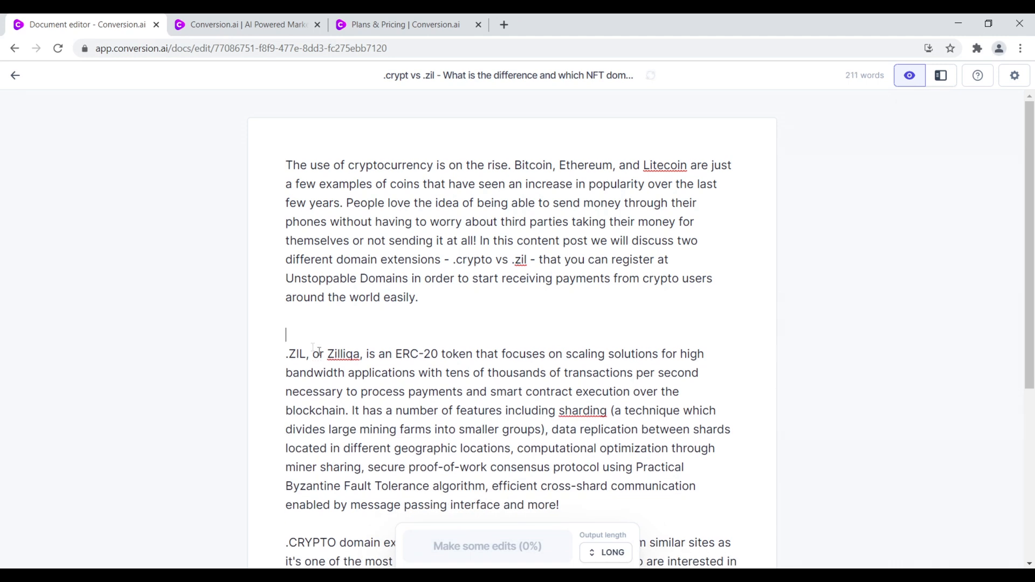
key("BackSpace")
left_click_drag(424, 336, 600, 336)
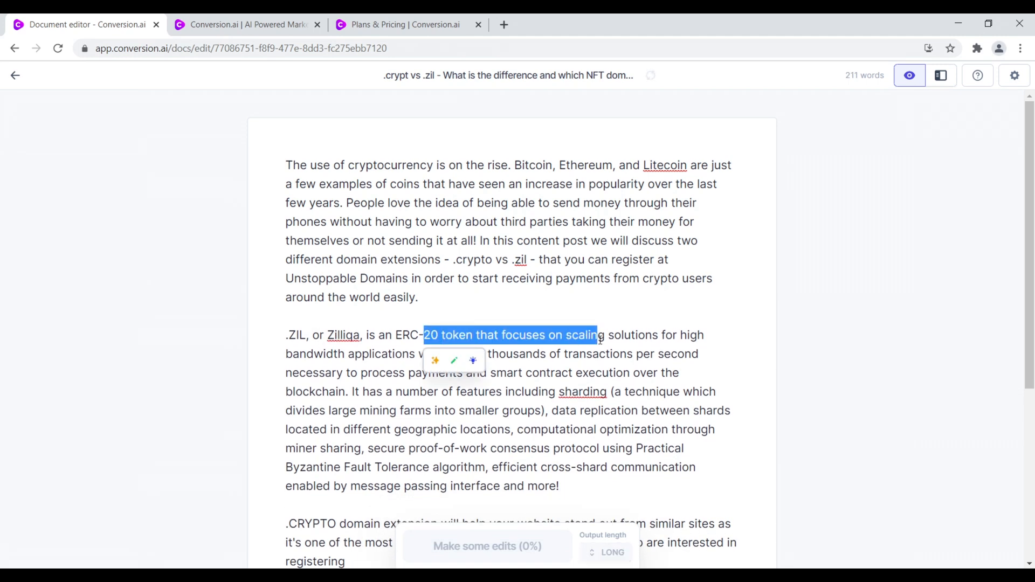
scroll(512, 367, "down", 1)
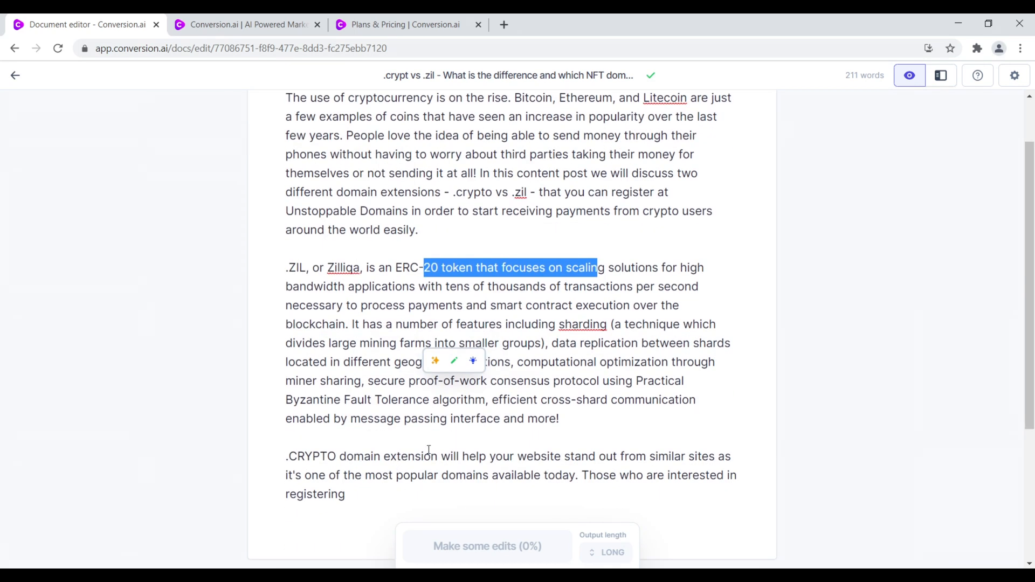
left_click_drag(679, 462, 677, 461)
left_click(403, 478)
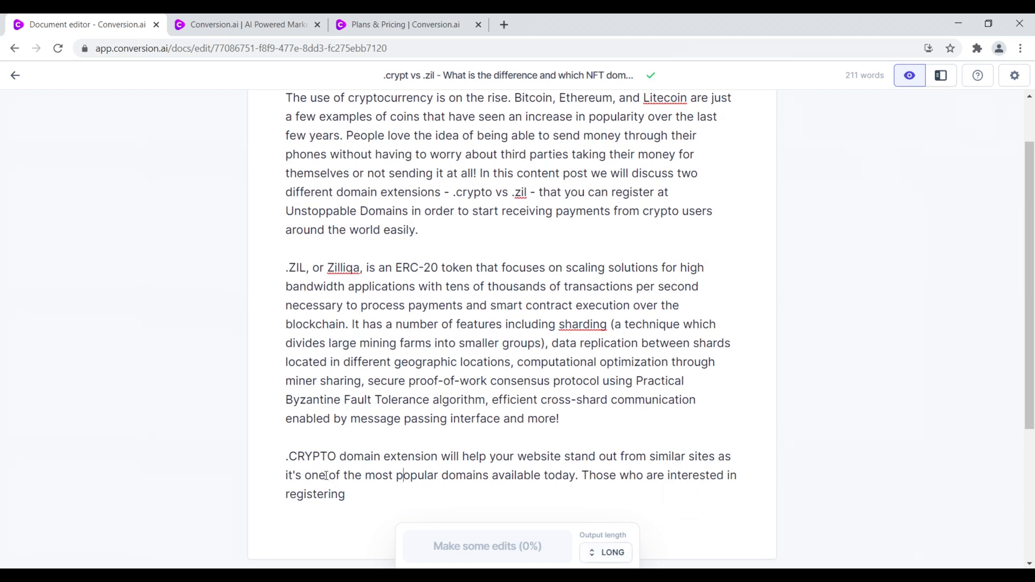
left_click_drag(374, 492, 287, 442)
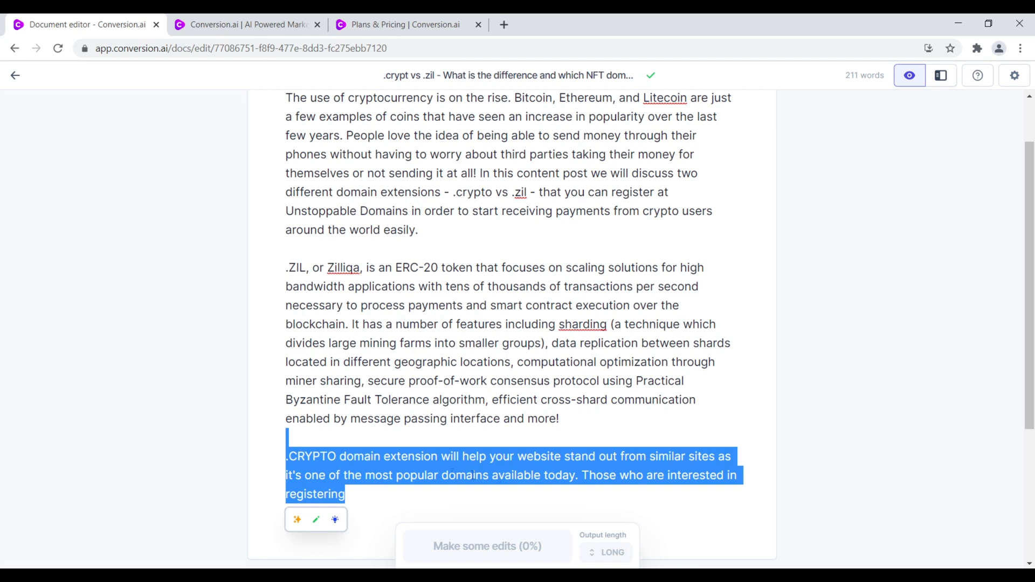
left_click(438, 458)
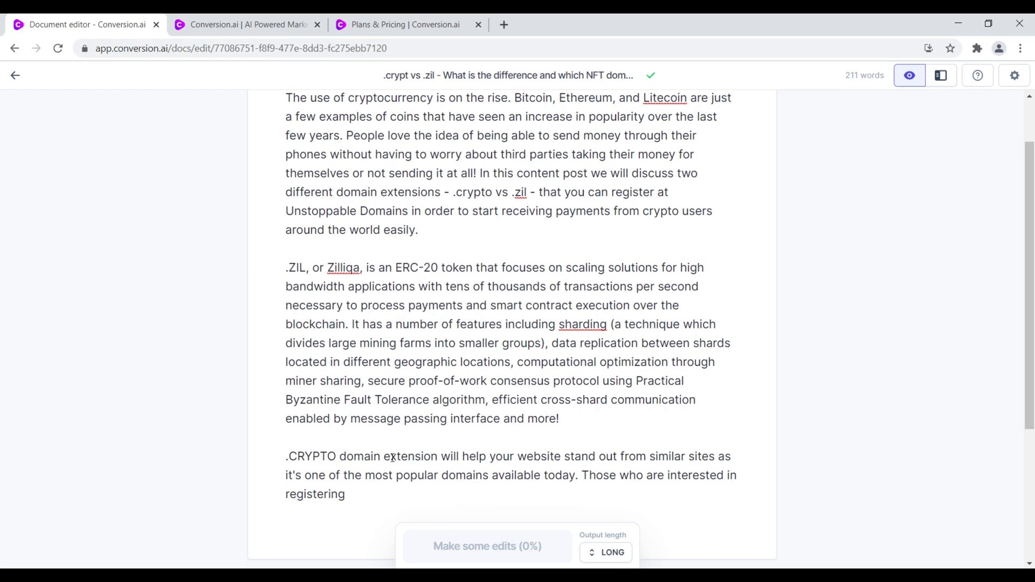
Step: Reword the .CRYPTO paragraph's phrase to "it's becoming one of the most popular"
left_click(397, 476)
key("BackSpace")
key("BackSpace")
key("BackSpace")
key("BackSpace")
key("BackSpace")
key("BackSpace")
key("BackSpace")
key("BackSpace")
key("BackSpace")
key("BackSpace")
key("BackSpace")
key("BackSpace")
key("BackSpace")
key("BackSpace")
key("BackSpace")
key("BackSpace")
type("becoming one of the most")
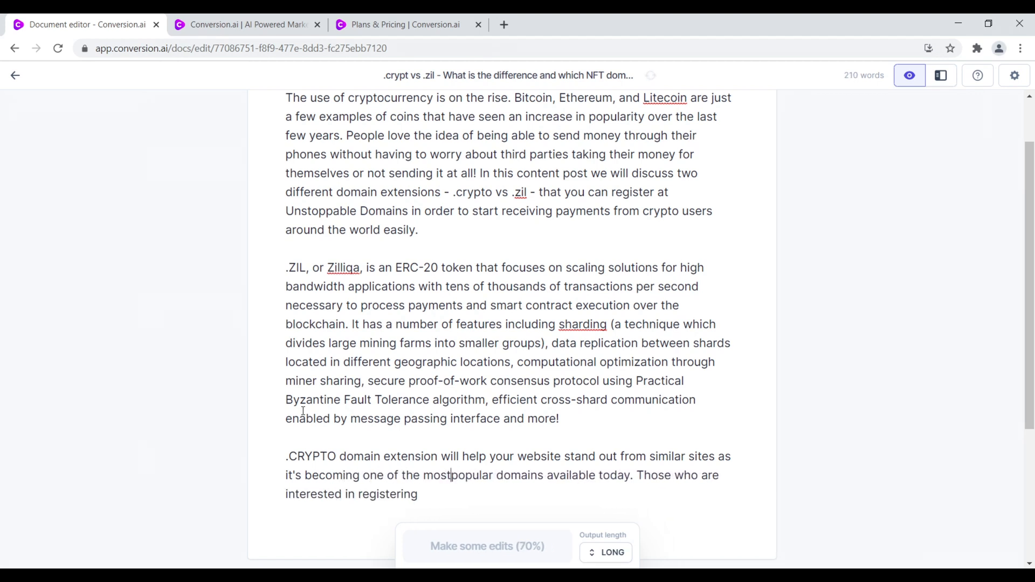
Step: Change "domains available today" to "domain extensions available today" in the .CRYPTO paragraph
left_click(551, 470)
key("BackSpace")
key("BackSpace")
type("extensions")
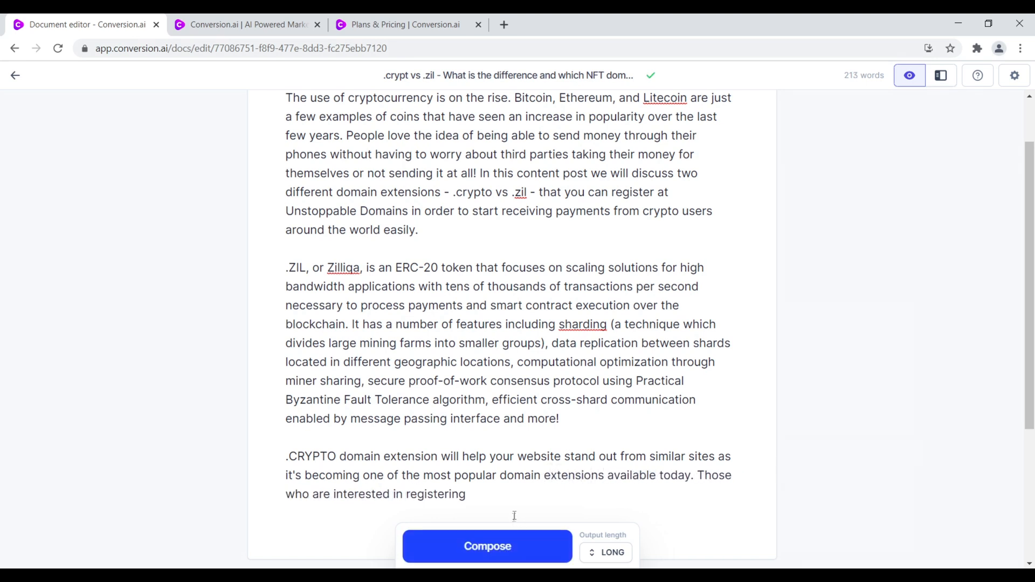
Step: Replace the unfinished closing sentence with "In addition, you can also setup a .crypto or a .zil as a payment gateway through unstoppable domains."
left_click_drag(683, 497, 697, 476)
key("BackSpace")
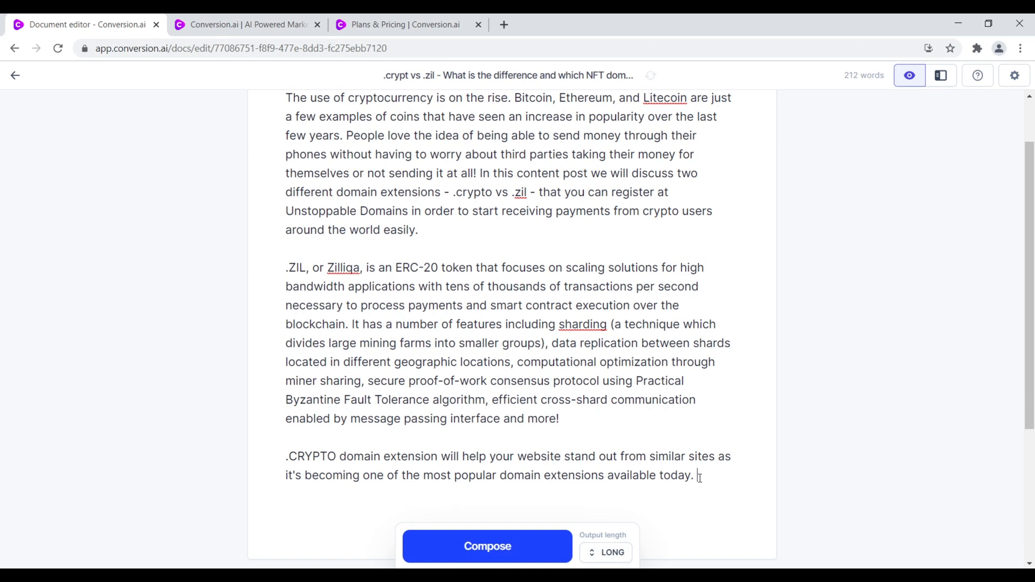
type("In addition, you can also ")
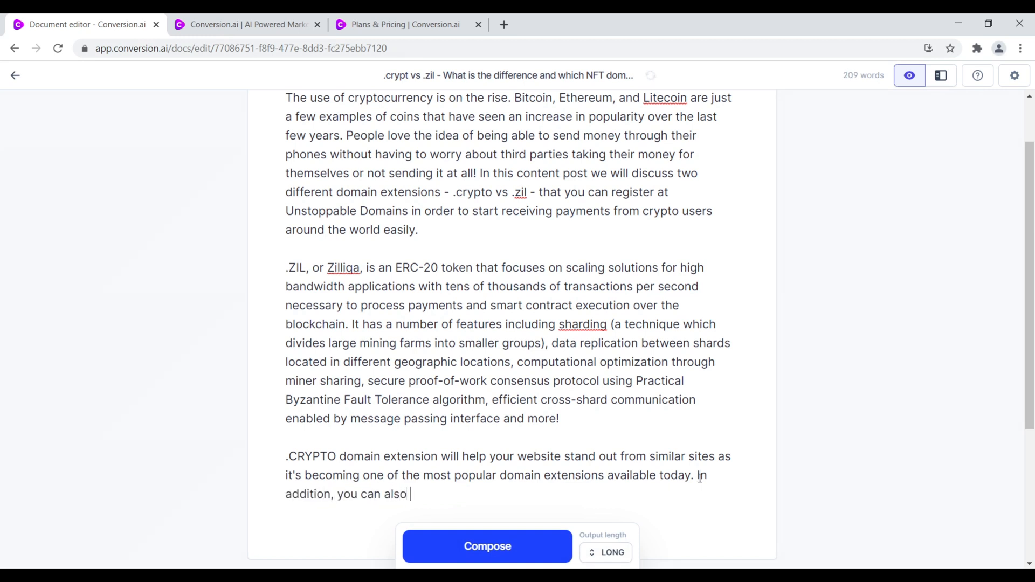
type("setup a .crypto or a .z")
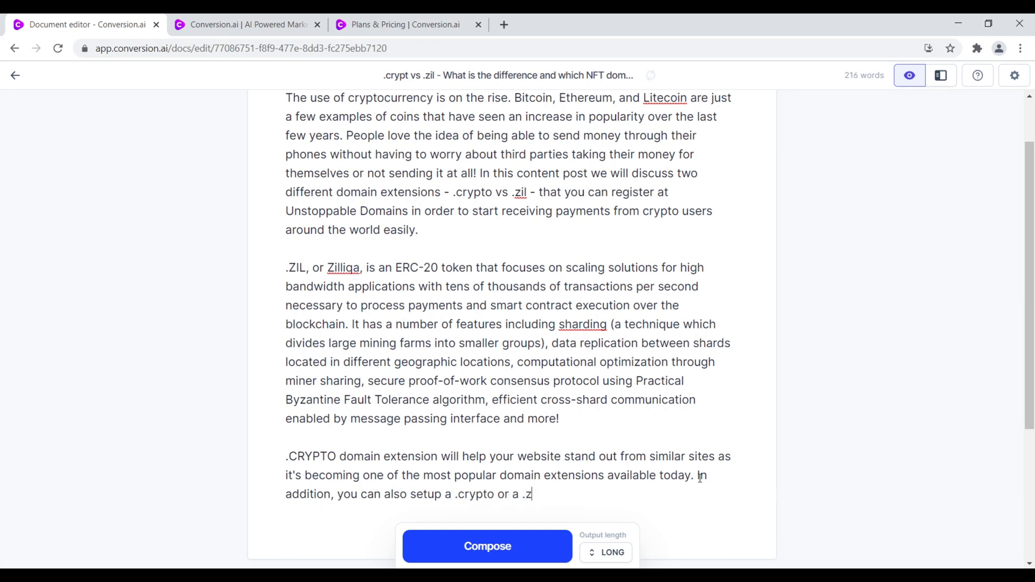
type("il as a payment g")
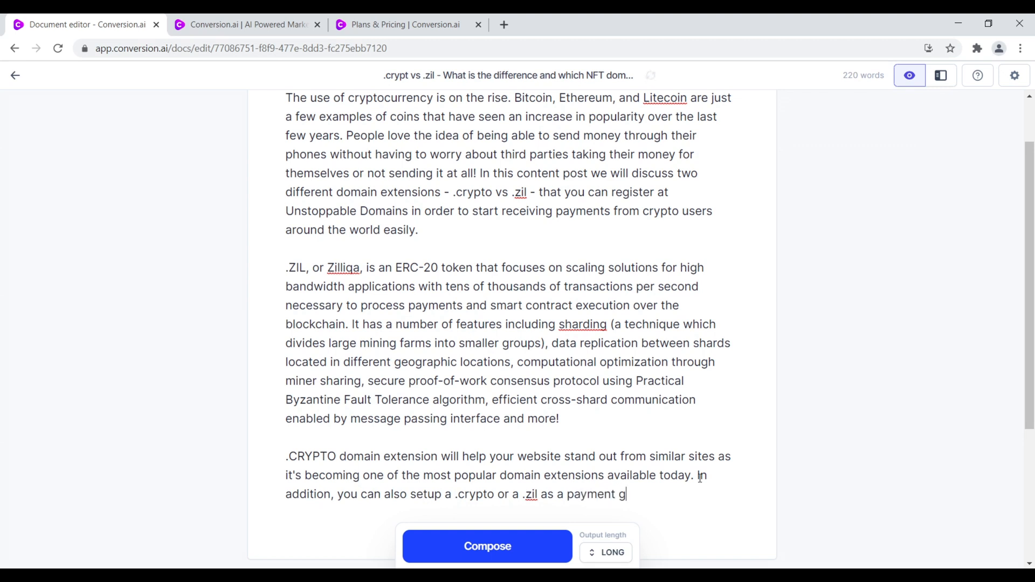
type("ateway through ")
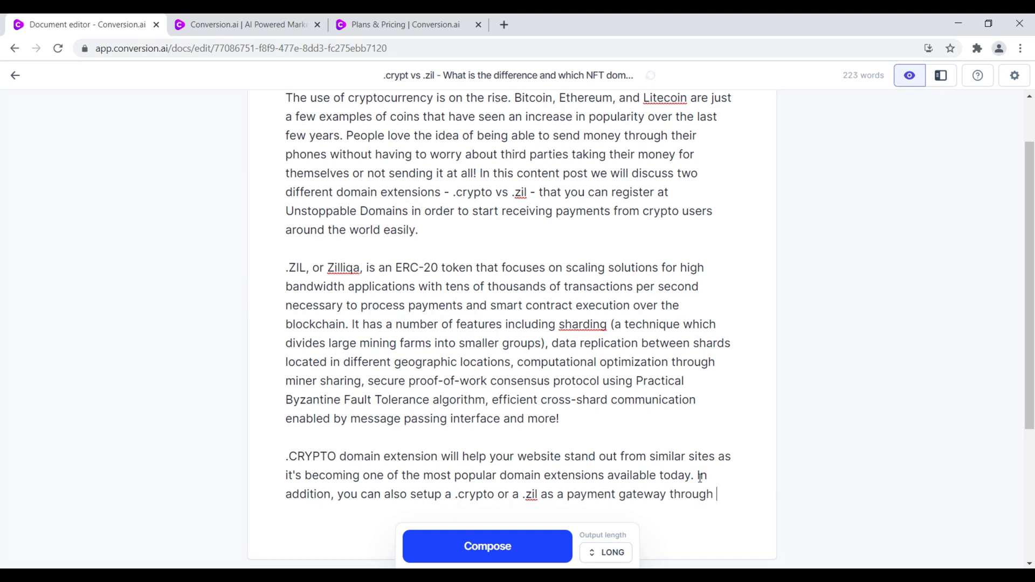
type("unstoppable d")
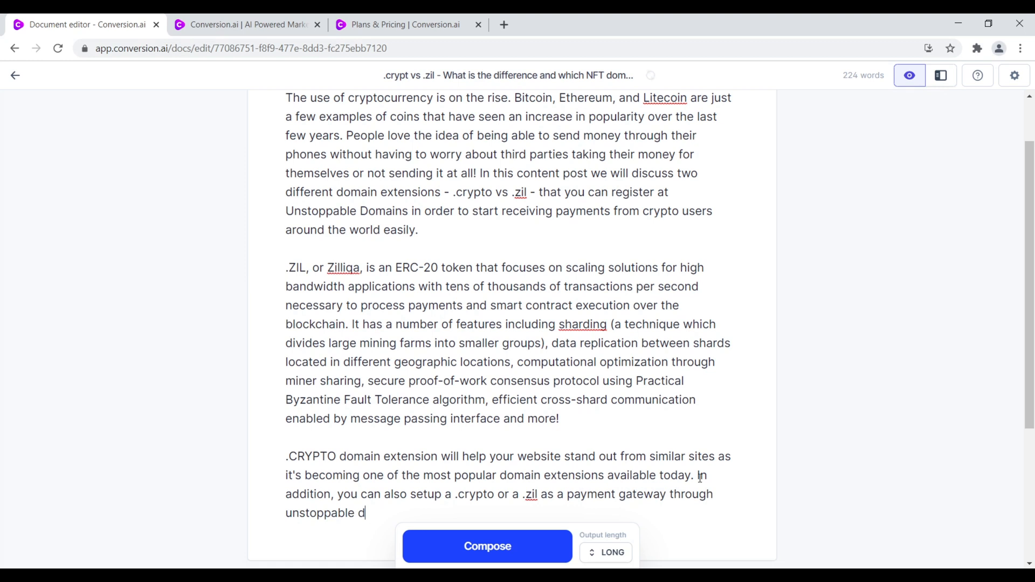
type("omains")
Step: Start a new paragraph after the .CRYPTO section, look over the draft so far, and place the cursor on the empty last line
scroll(554, 414, "down", 1)
key("Return")
key("Return")
scroll(351, 267, "up", 2)
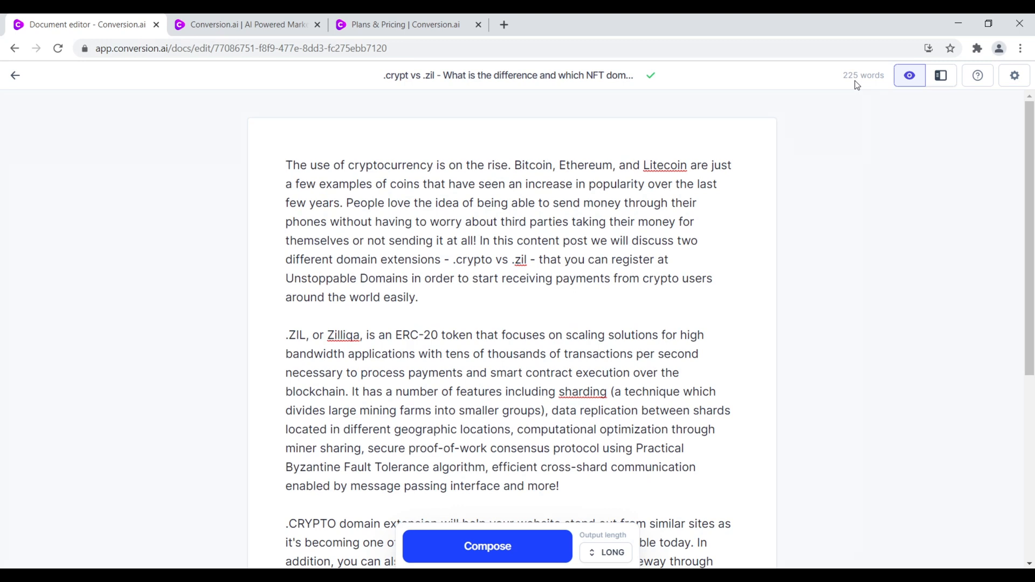
left_click_drag(1030, 213, 1033, 398)
scroll(491, 302, "up", 2)
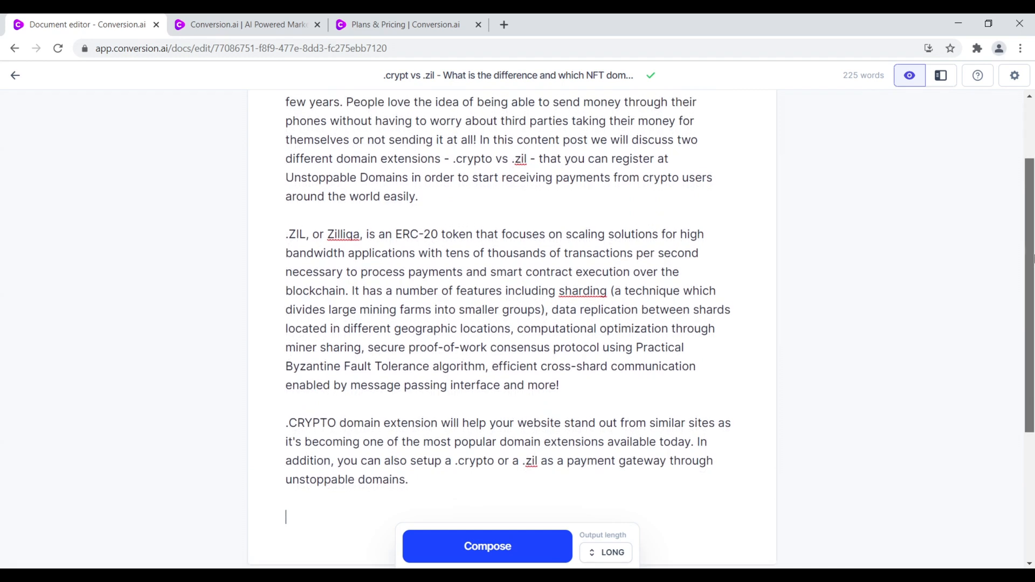
scroll(316, 426, "down", 2)
left_click(308, 476)
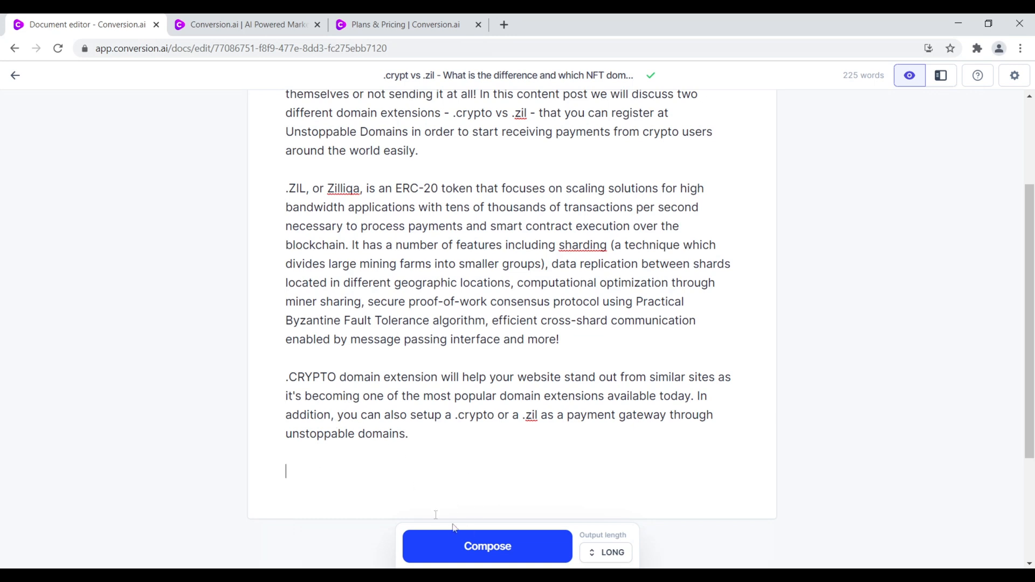
Step: Compose more AI text at the end of the draft and remove the extra blank lines above the new .ZIL paragraph
left_click(497, 553)
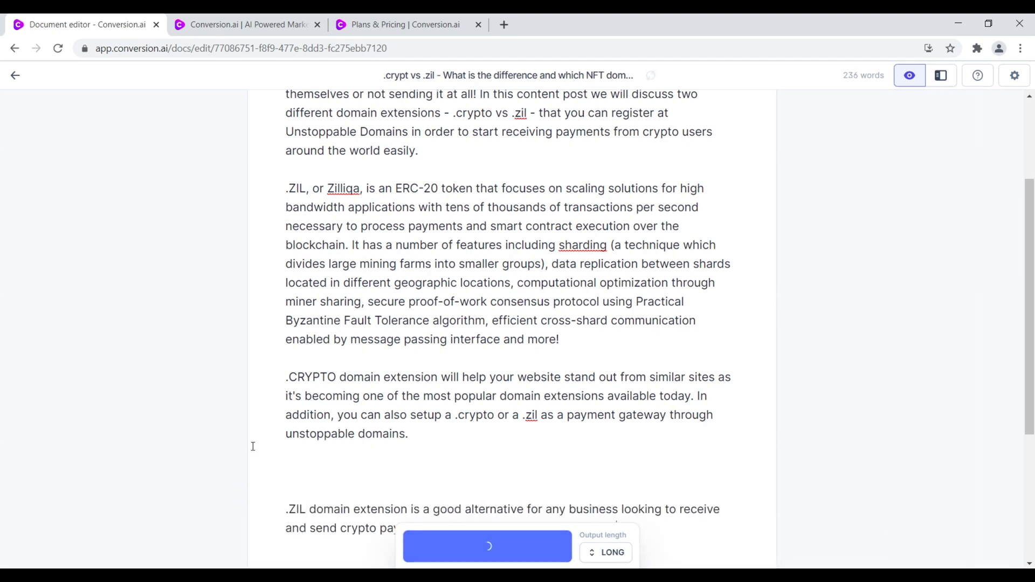
scroll(302, 428, "down", 1)
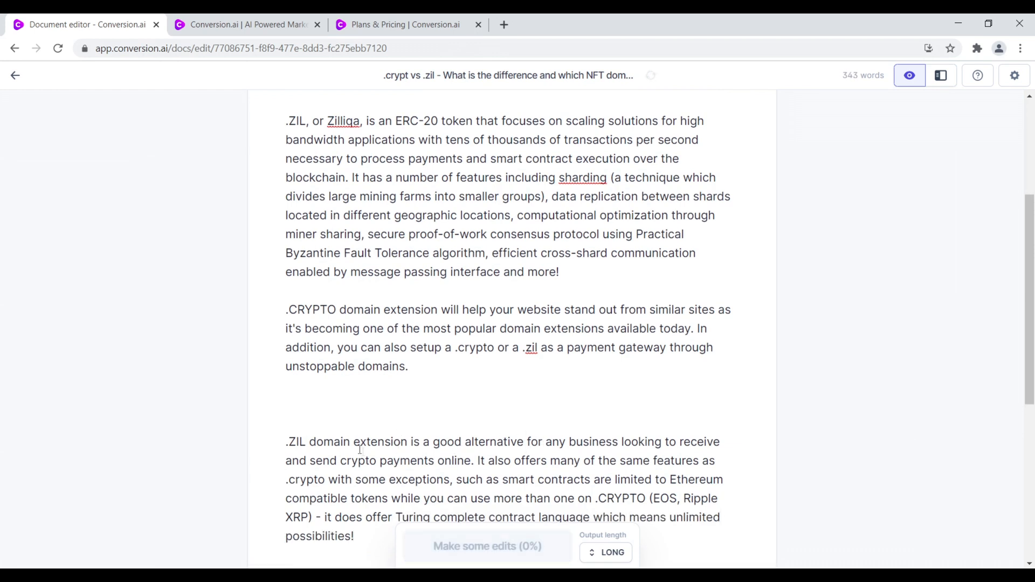
key("BackSpace")
key("BackSpace")
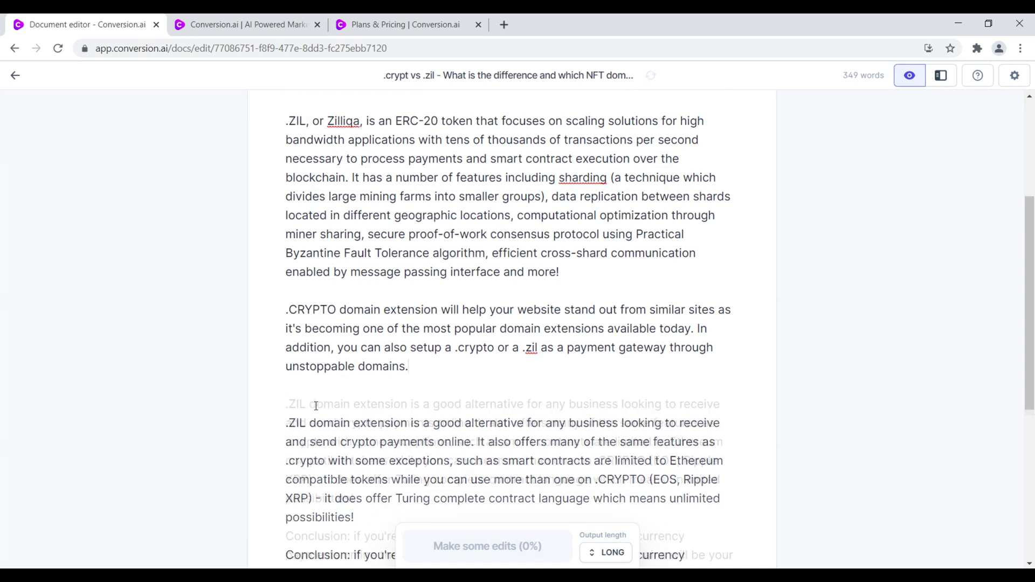
Step: Cut the unfinished Conclusion paragraph from the draft and paste it into a new Notepad document, then minimize Notepad
scroll(338, 423, "down", 4)
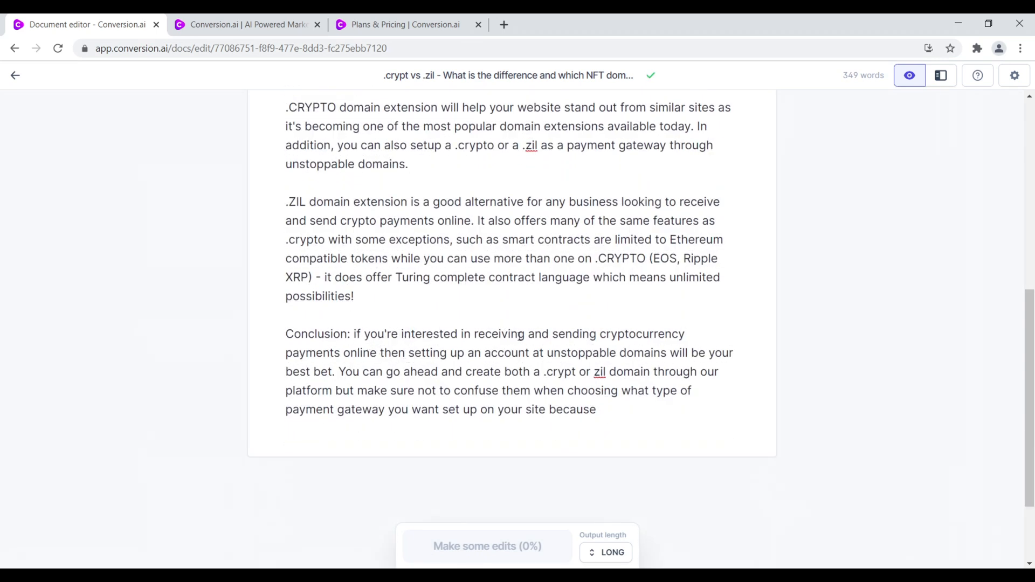
left_click_drag(621, 407, 286, 335)
right_click(371, 348)
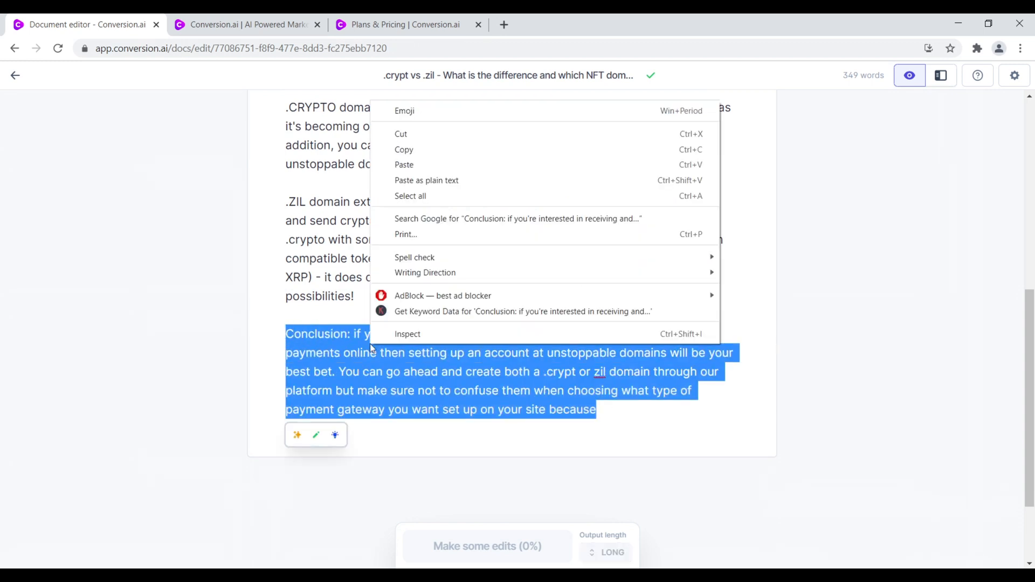
left_click(401, 135)
left_click(103, 555)
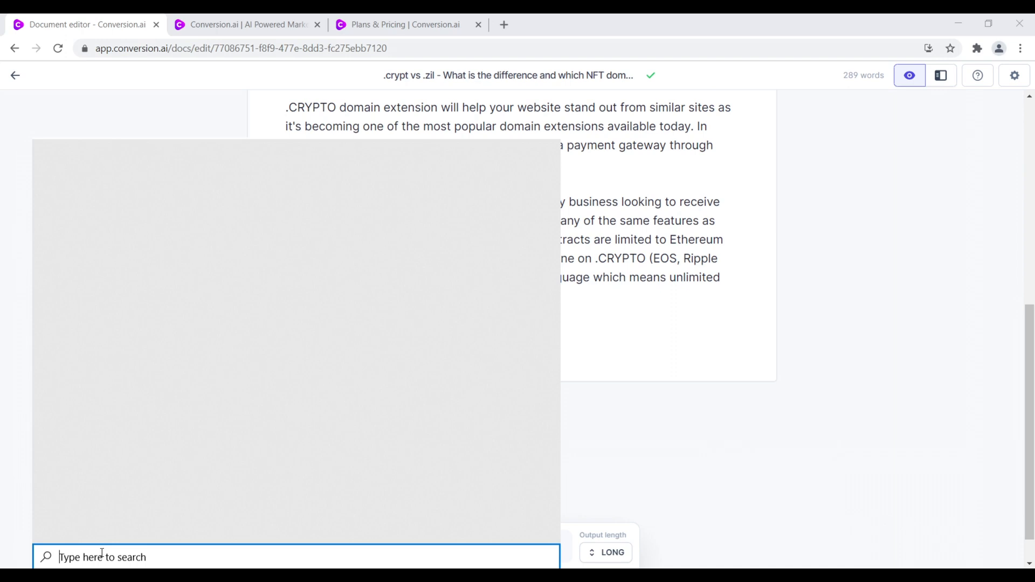
type("note")
left_click(95, 209)
right_click(598, 398)
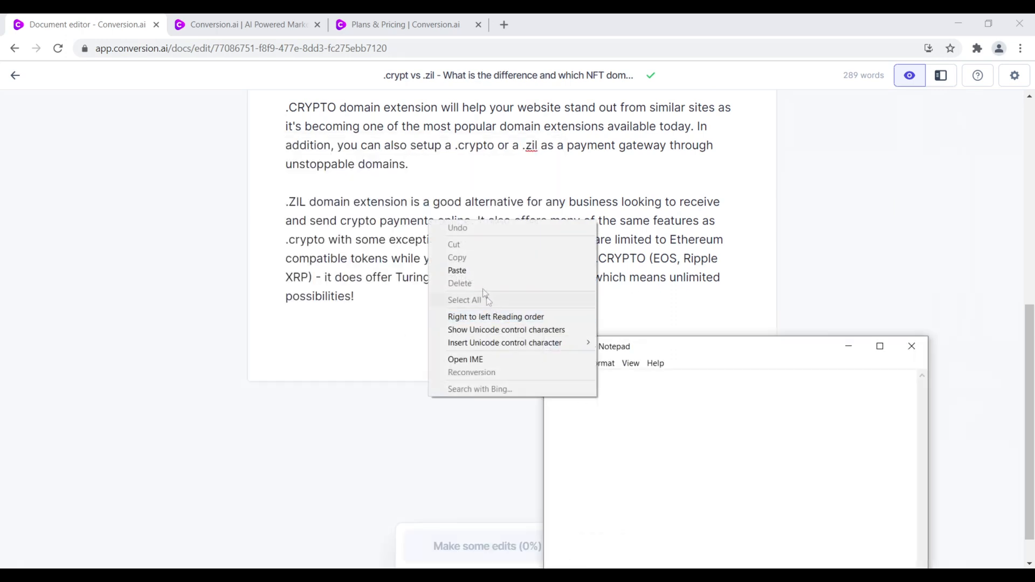
left_click(475, 270)
left_click(848, 346)
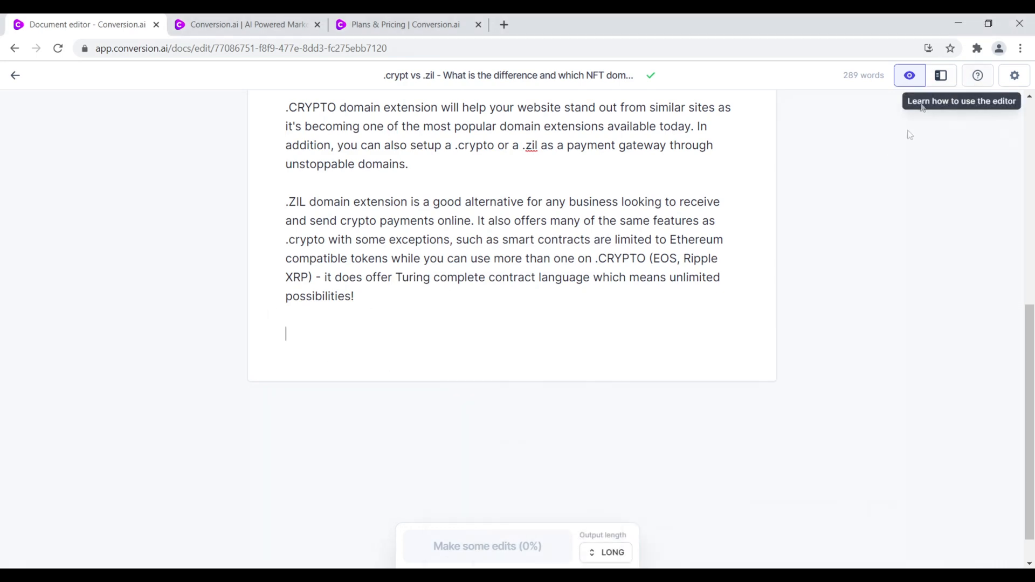
Step: Switch the document editor to Power mode and open the Blog Post Outline template
left_click(1033, 141)
scroll(1033, 129, "down", 6)
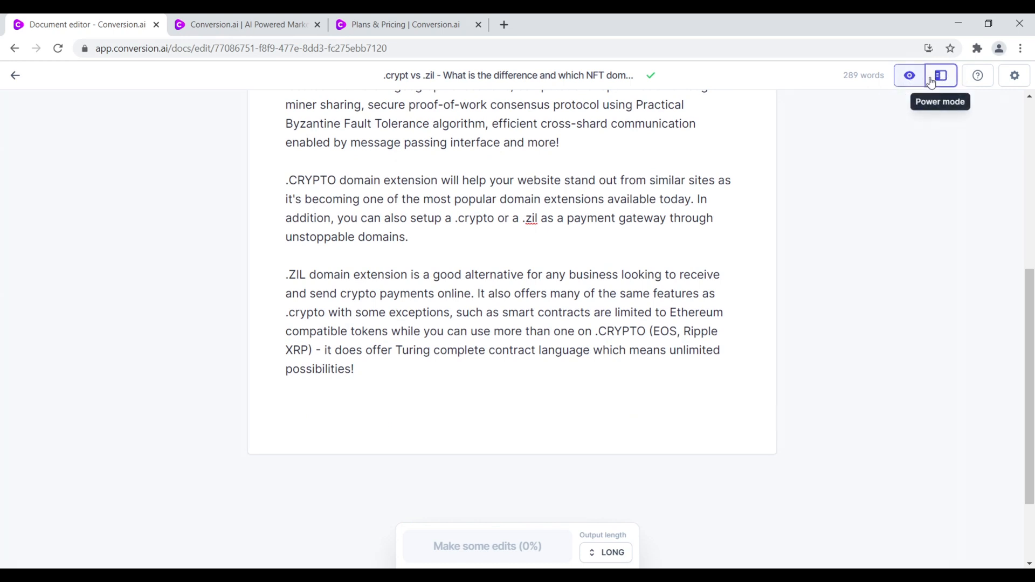
left_click(931, 80)
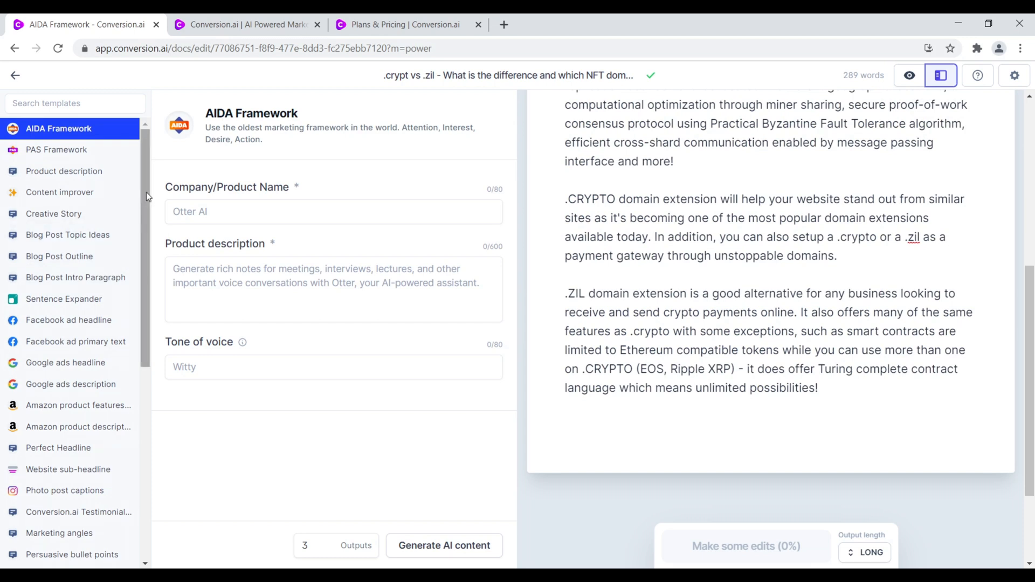
left_click(78, 263)
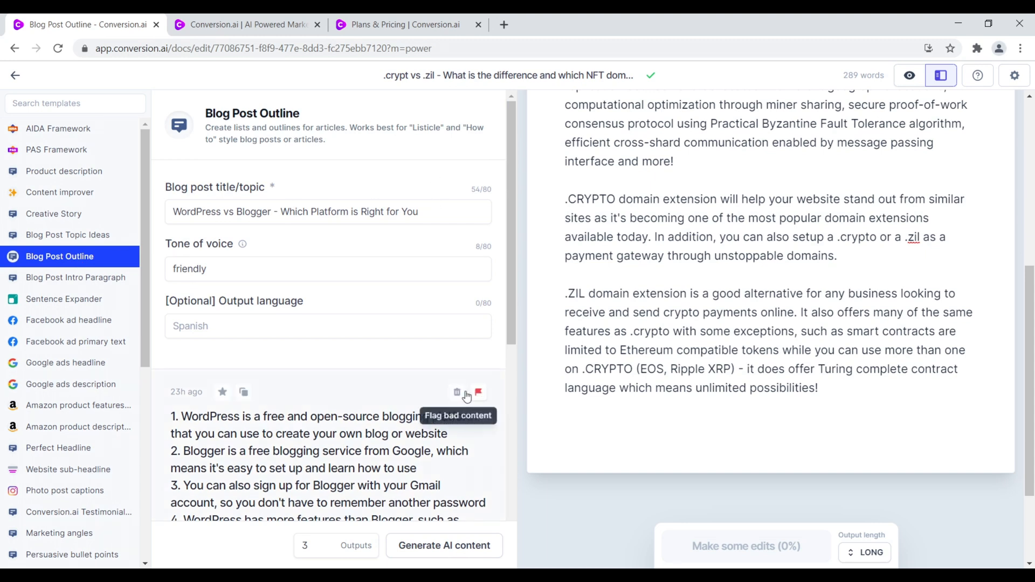
Step: Move the old WordPress and Blogger outline results to the trash
left_click(459, 394)
left_click(459, 393)
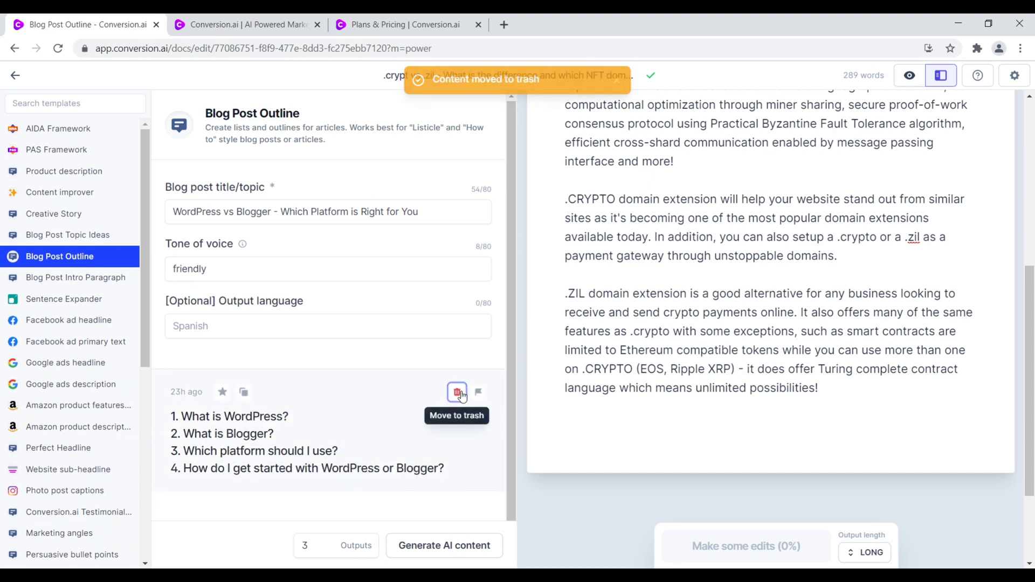
left_click(459, 393)
Step: Replace the outline's blog post title/topic with ".crypto vs .zil what are the differences and which one is best"
left_click_drag(453, 216, 202, 214)
key("BackSpace")
key("BackSpace")
key("BackSpace")
key("BackSpace")
key("BackSpace")
key("BackSpace")
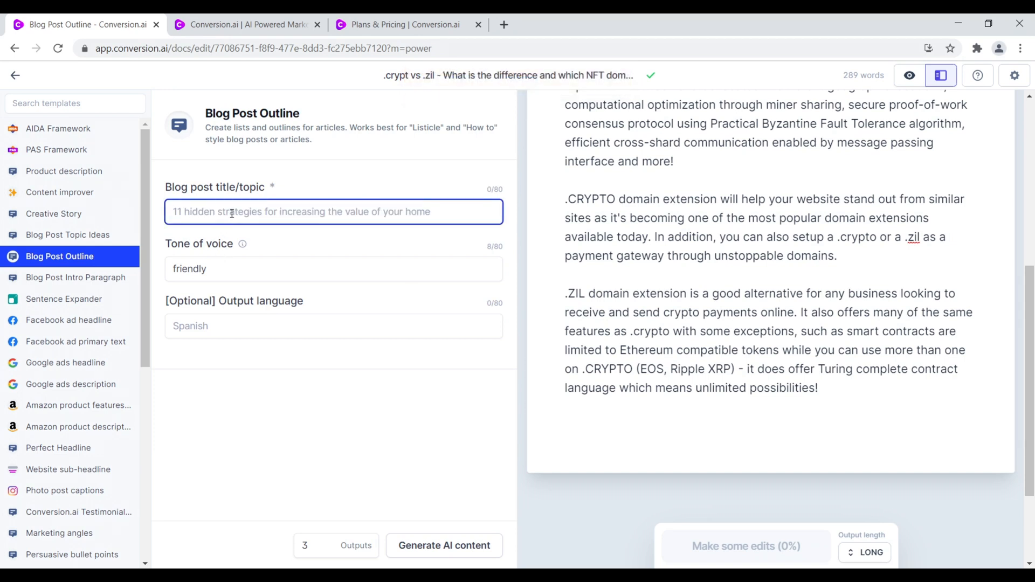
type(".crypto vs .zil")
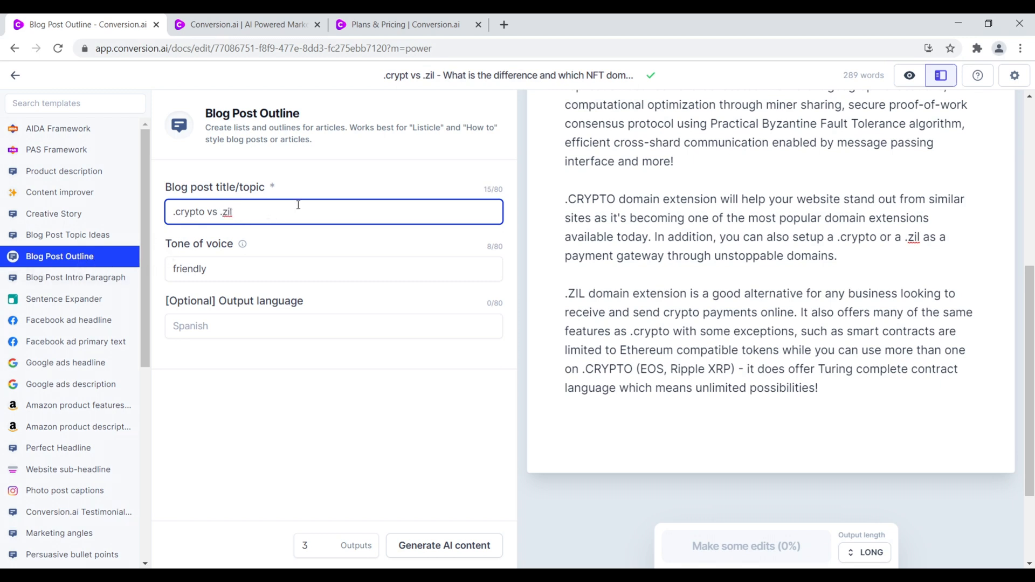
type("which one")
key("BackSpace")
key("BackSpace")
key("BackSpace")
key("BackSpace")
key("BackSpace")
key("BackSpace")
key("BackSpace")
key("BackSpace")
type("e the differences and which o")
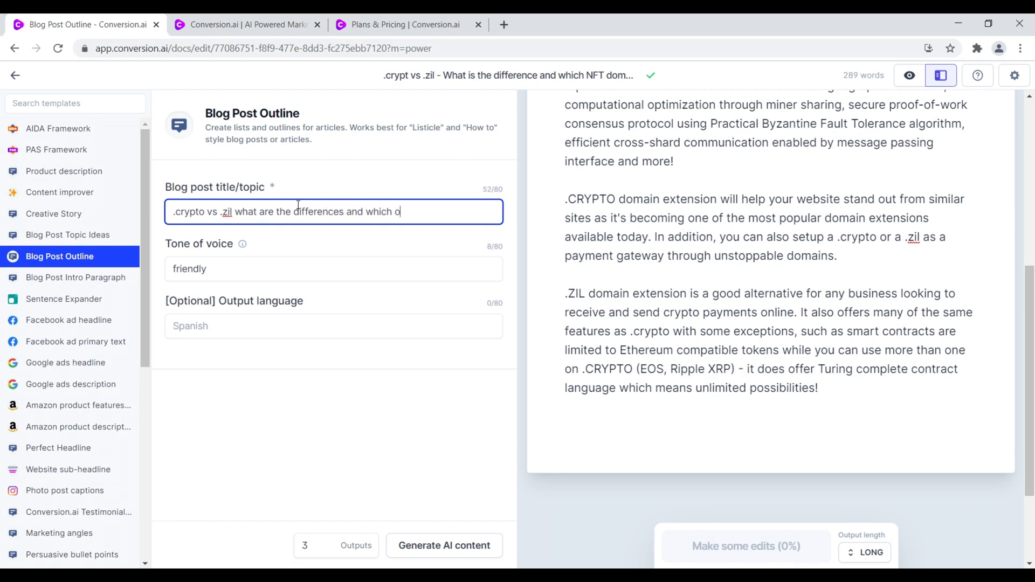
type("ne is bes")
Step: Set the outline's tone of voice to "professional" and generate three AI outputs
left_click(245, 266)
key("BackSpace")
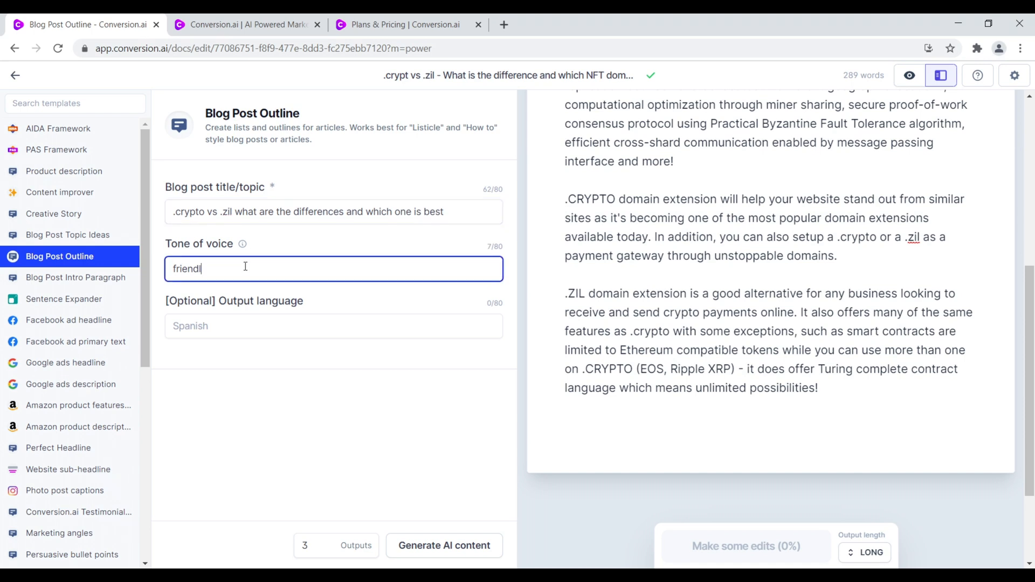
key("BackSpace")
key("BackSpace")
key("BackSpace")
key("BackSpace")
mouse_move(243, 246)
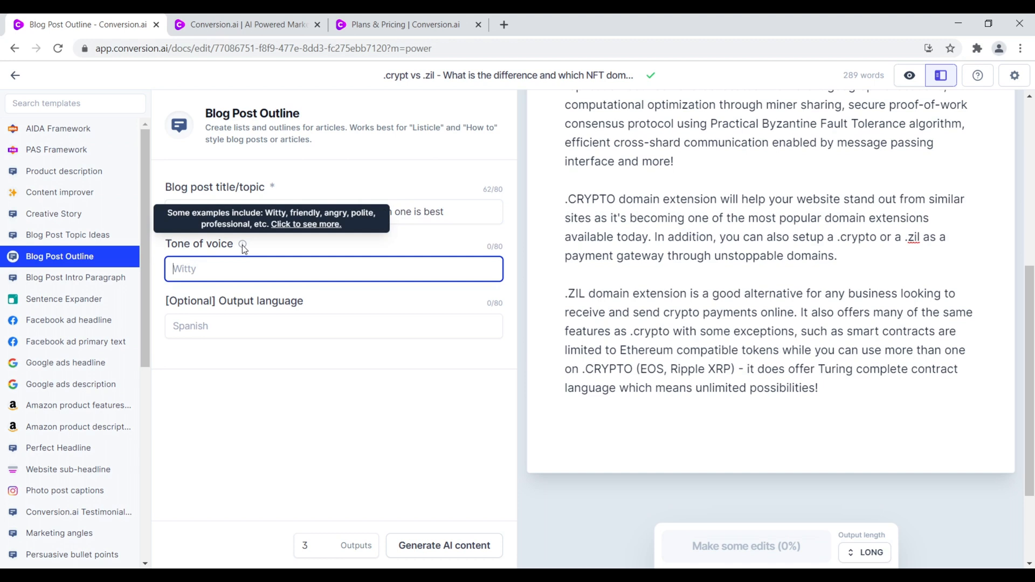
left_click(242, 256)
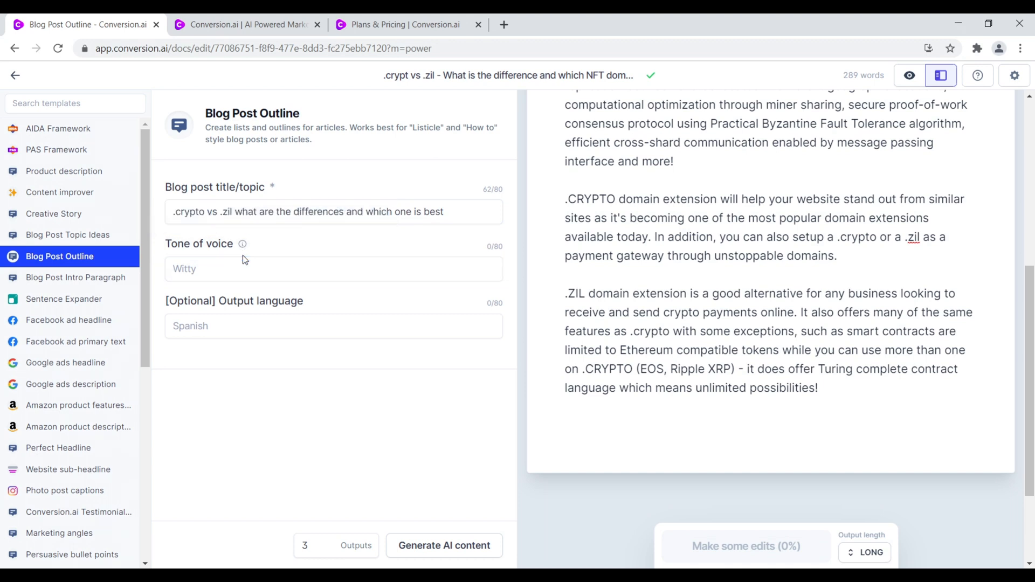
left_click(245, 260)
type("pro")
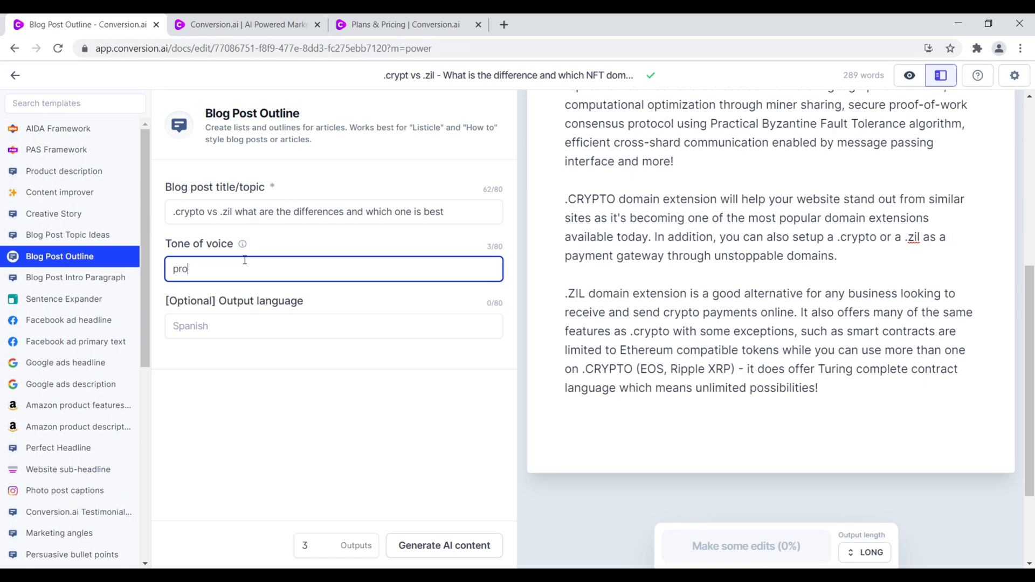
type("fessional")
left_click(456, 546)
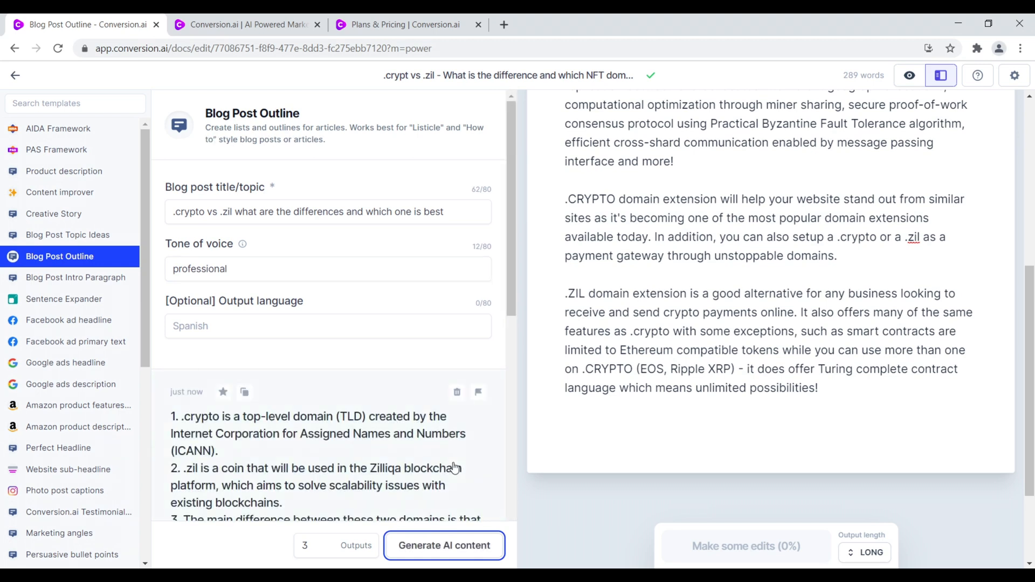
Step: Open the first generated outline and copy its second point, about .zil as a Zilliqa coin, below the conclusion in Notepad
scroll(353, 427, "down", 3)
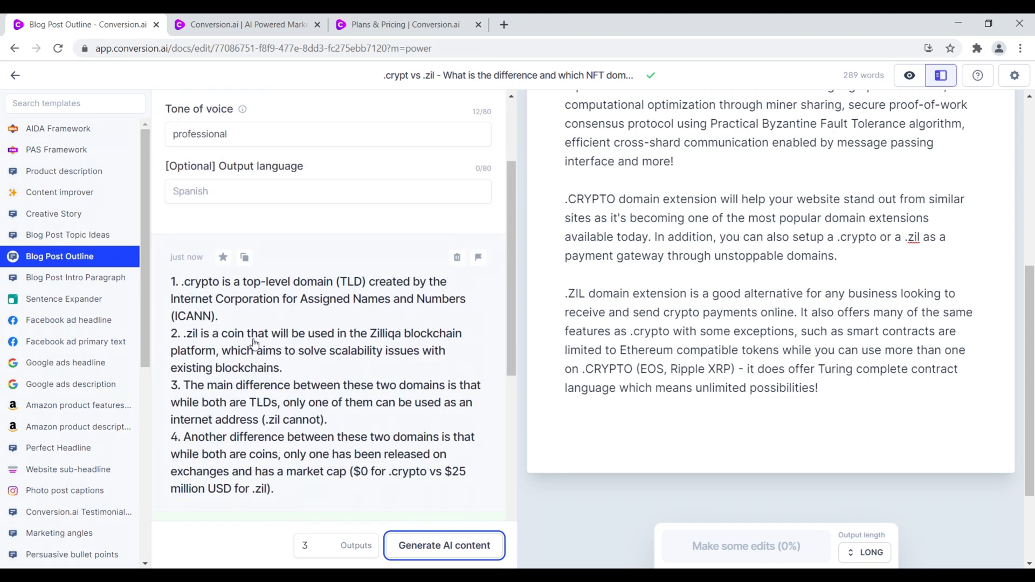
left_click(279, 365)
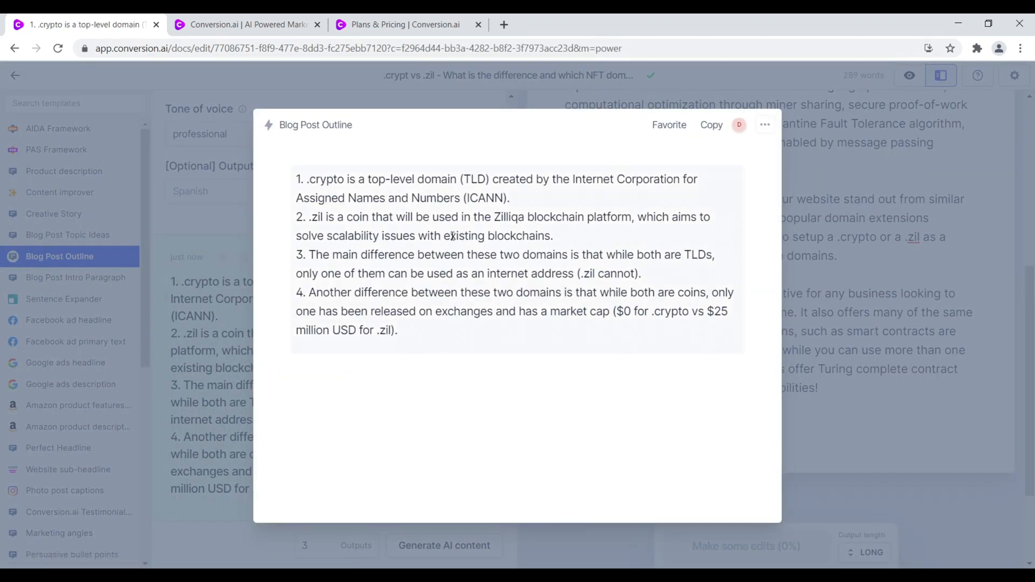
left_click_drag(561, 239, 311, 220)
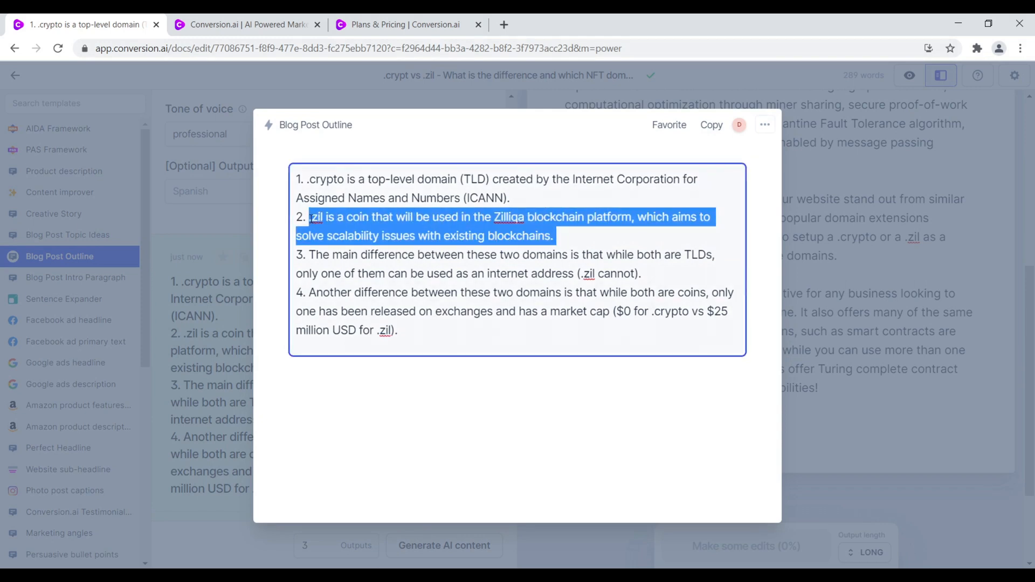
right_click(451, 222)
left_click(481, 260)
key("alt+Tab")
left_click_drag(768, 354, 726, 283)
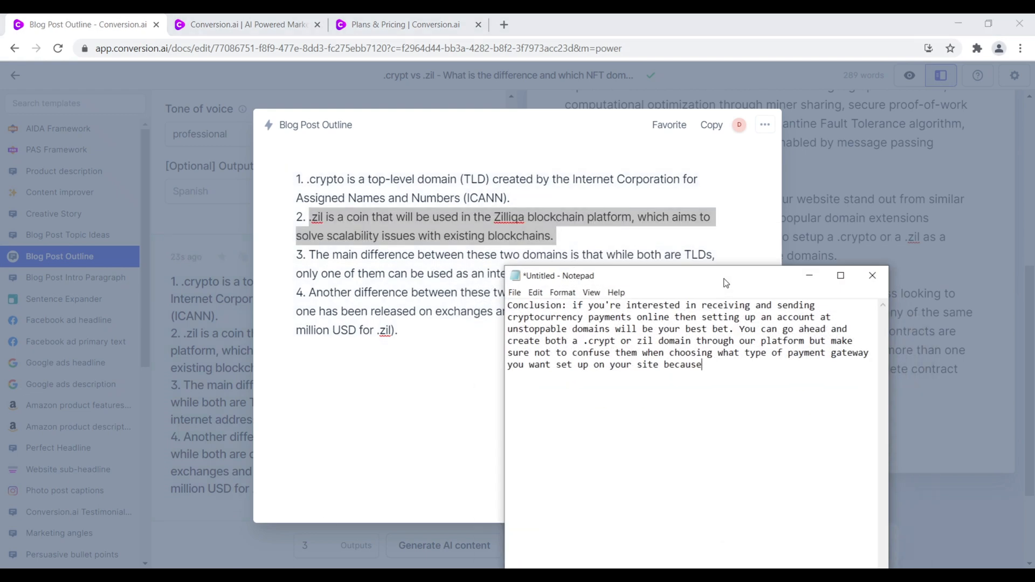
right_click(511, 389)
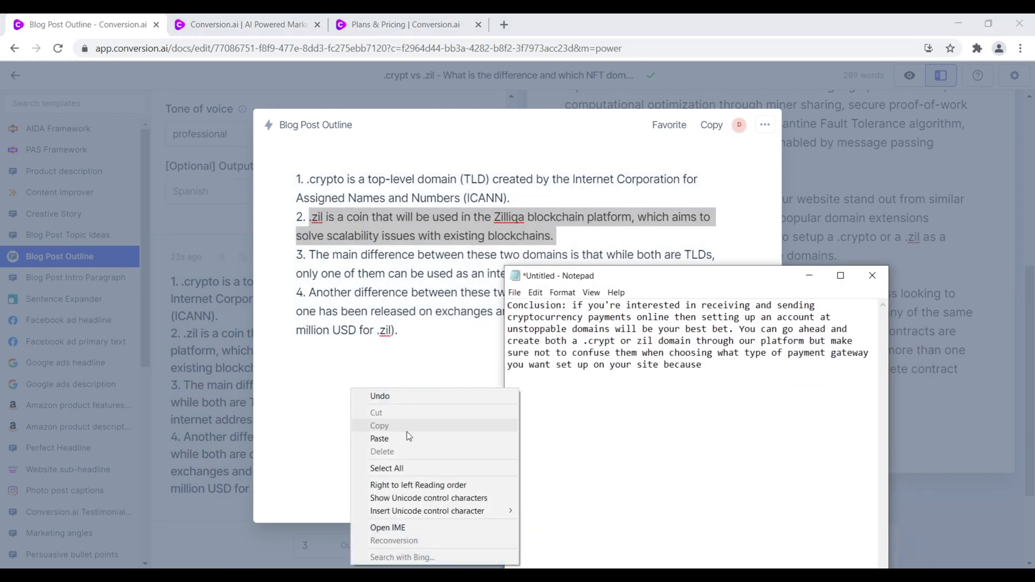
left_click(380, 438)
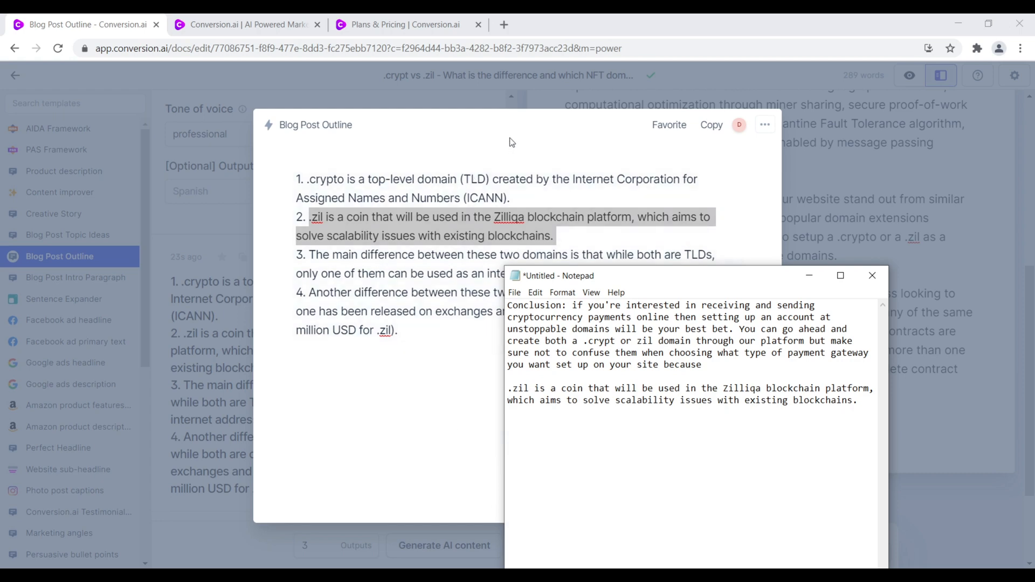
Step: Copy the outline's first point, about crypto as a top-level domain, into Notepad as a separate paragraph and minimize Notepad
left_click(511, 142)
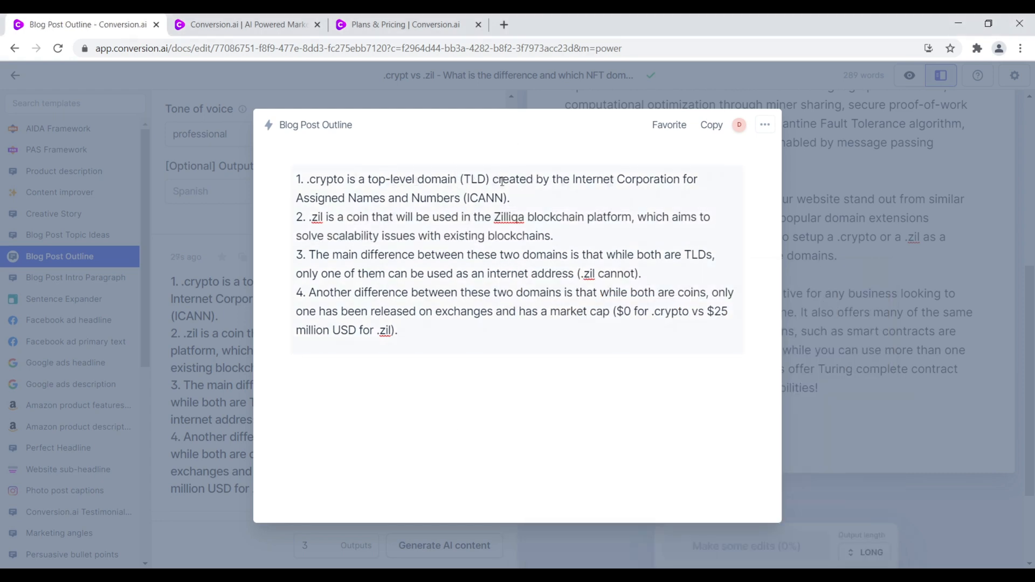
left_click_drag(514, 200, 309, 182)
right_click(327, 179)
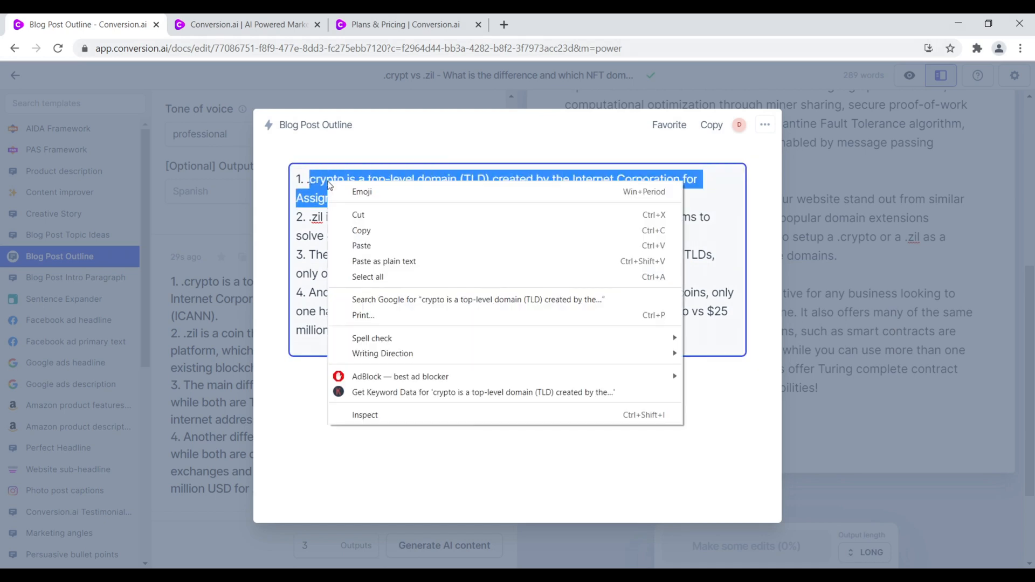
left_click(364, 230)
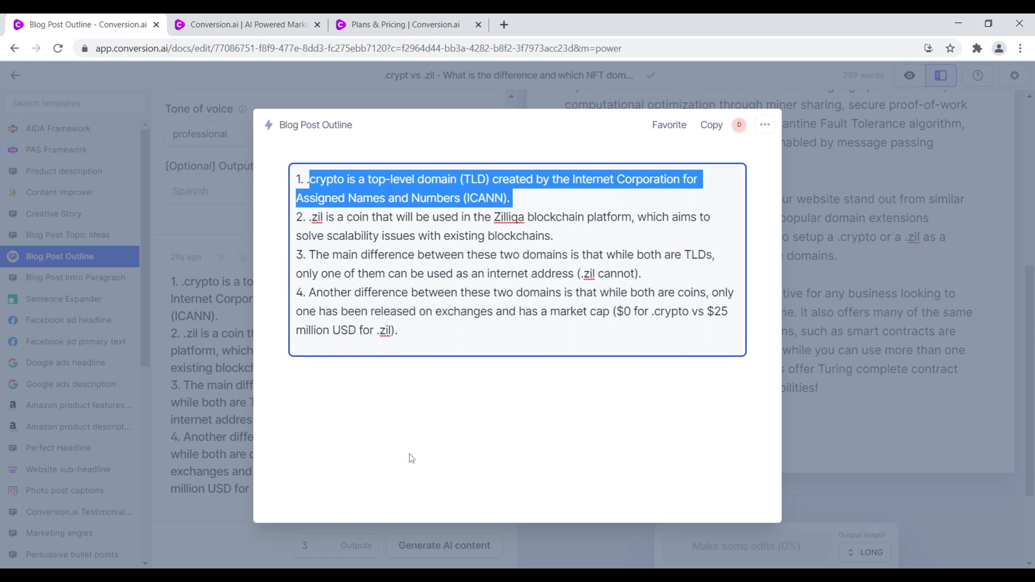
left_click(266, 575)
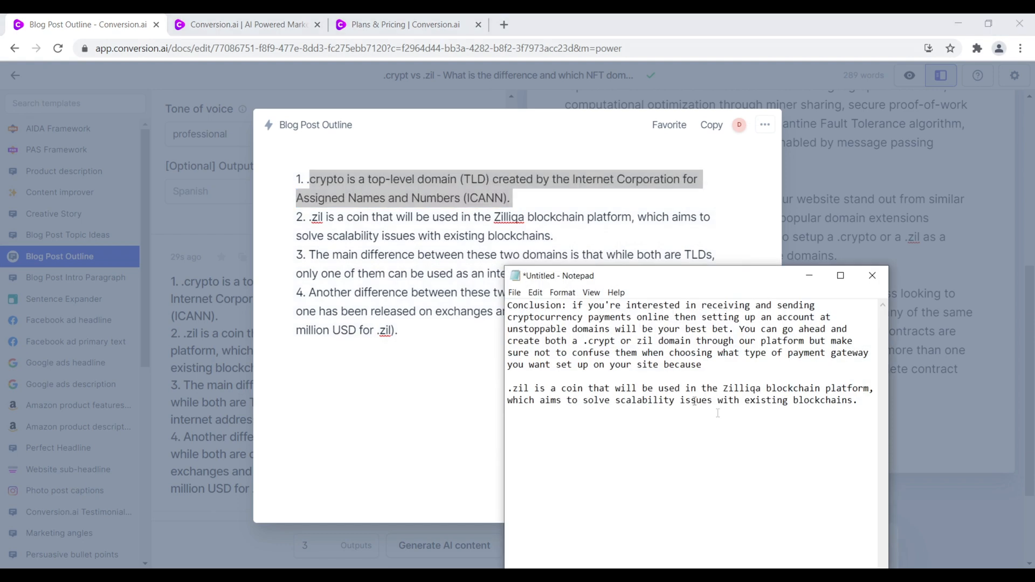
key("Return")
key("Return")
right_click(523, 442)
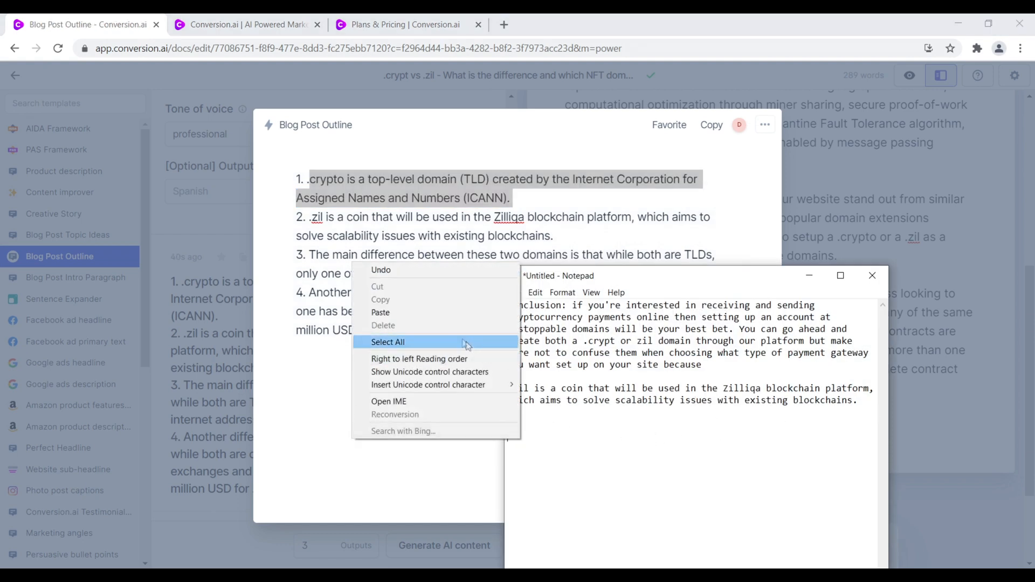
left_click(464, 311)
left_click(809, 276)
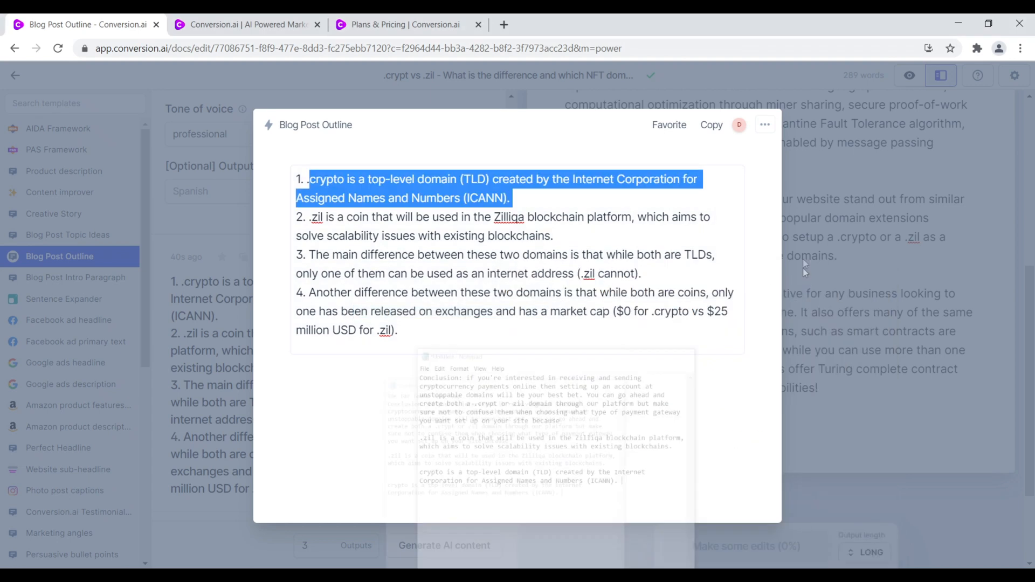
Step: Copy the outline's fourth point, about coins and market cap, into Notepad as a separate paragraph, then minimize Notepad and close the outline
left_click_drag(529, 292, 644, 292)
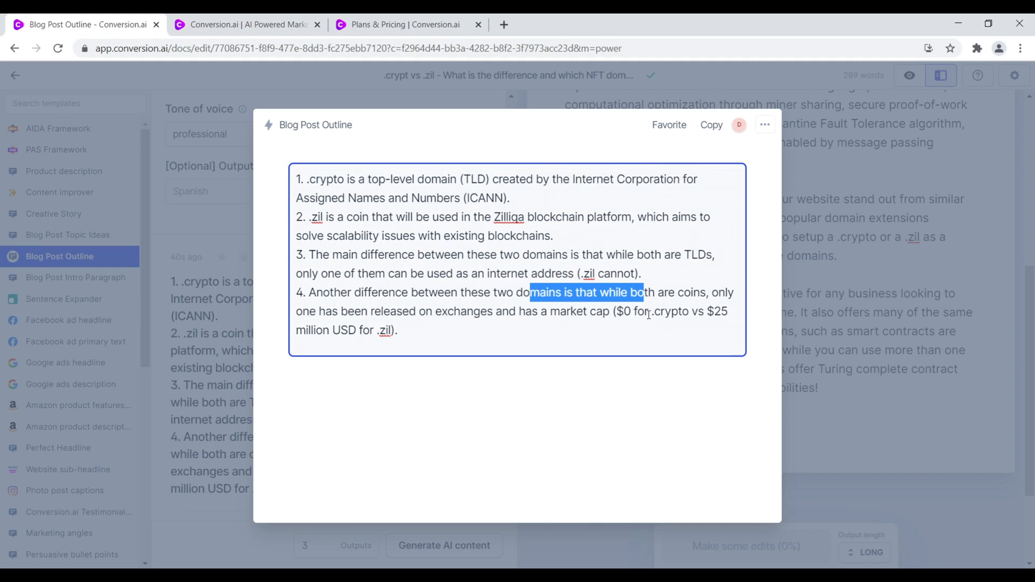
left_click_drag(408, 328, 311, 292)
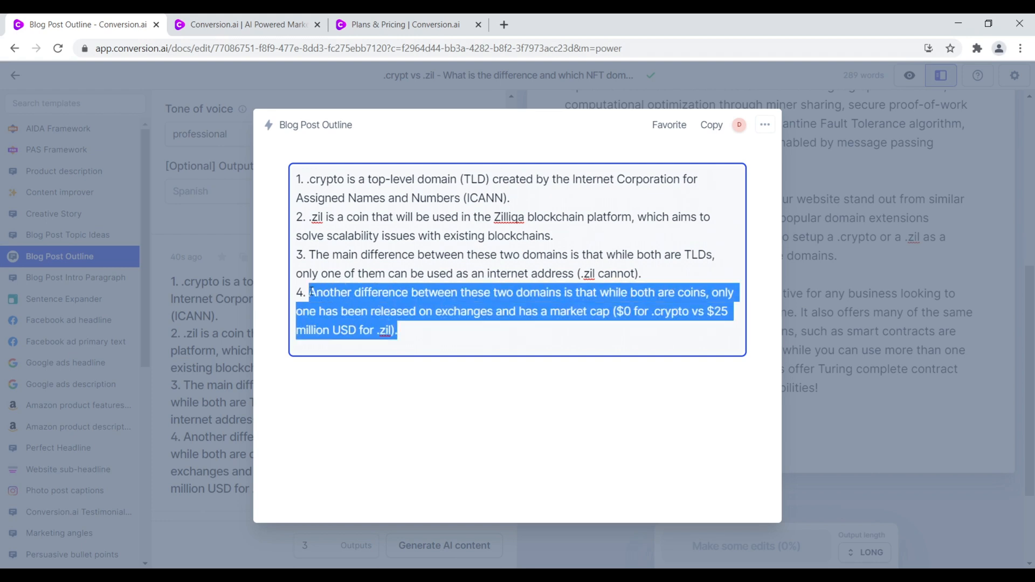
right_click(374, 296)
left_click(408, 348)
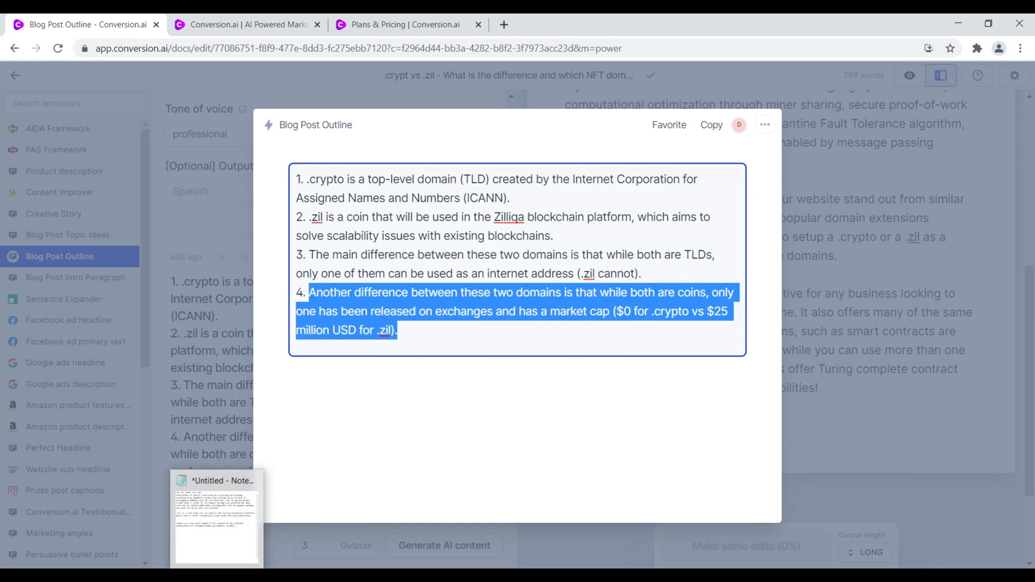
left_click(219, 575)
key("Return")
right_click(514, 474)
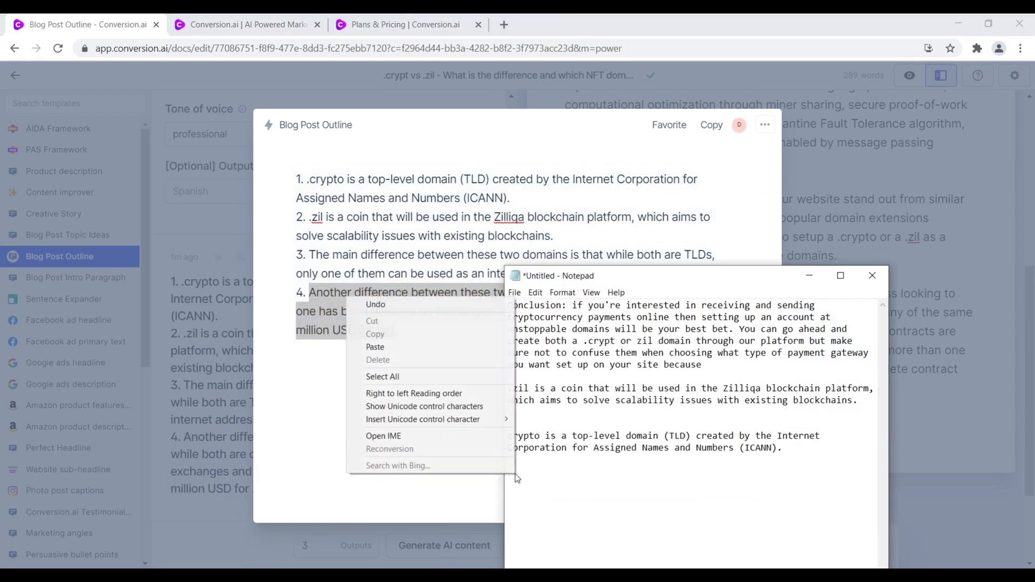
left_click(426, 353)
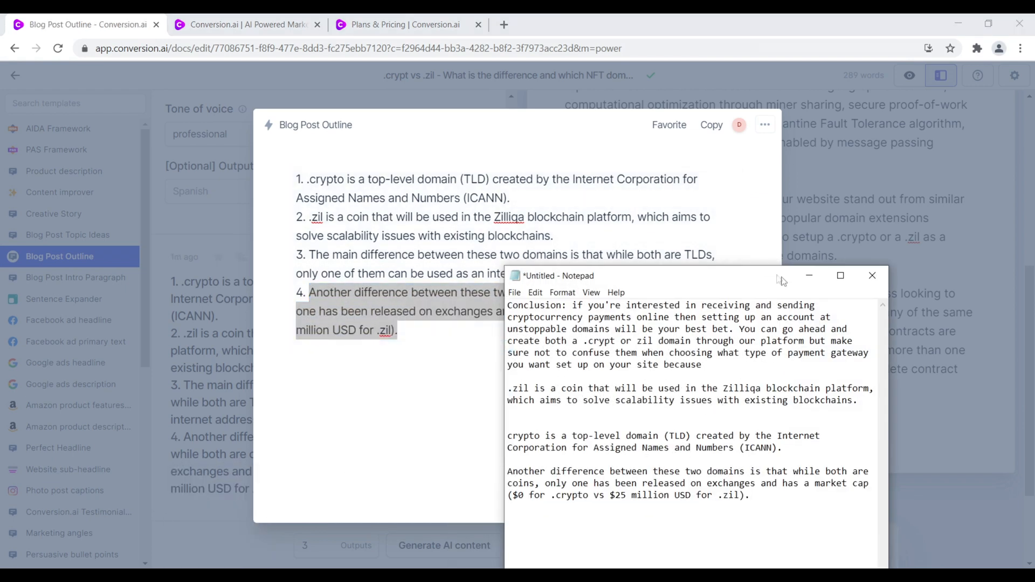
left_click(810, 275)
left_click(422, 87)
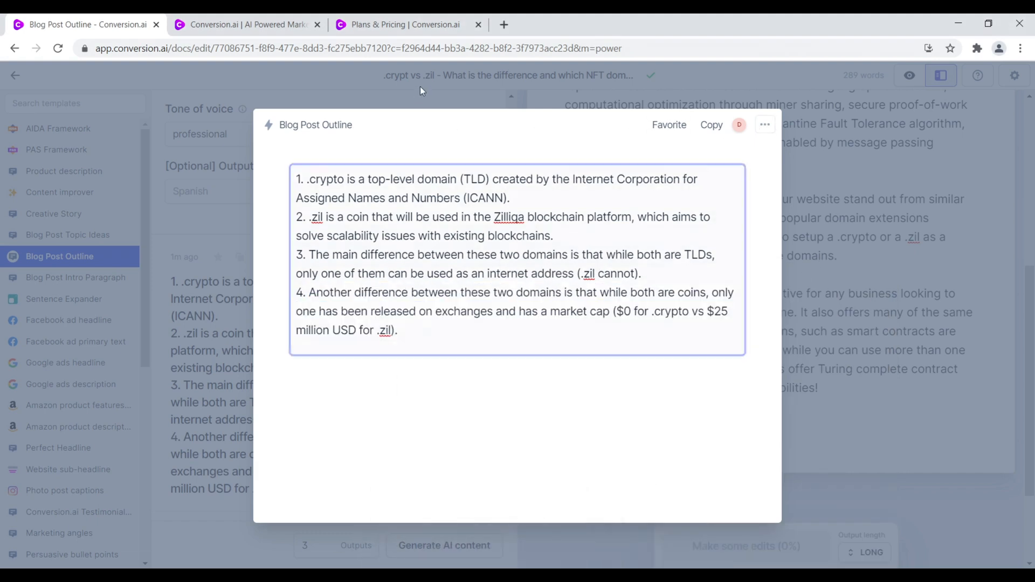
Step: Look over the other generated outlines and paste Notepad's paragraph about crypto as a top-level domain at the end of the blog document
left_click_drag(507, 190, 521, 323)
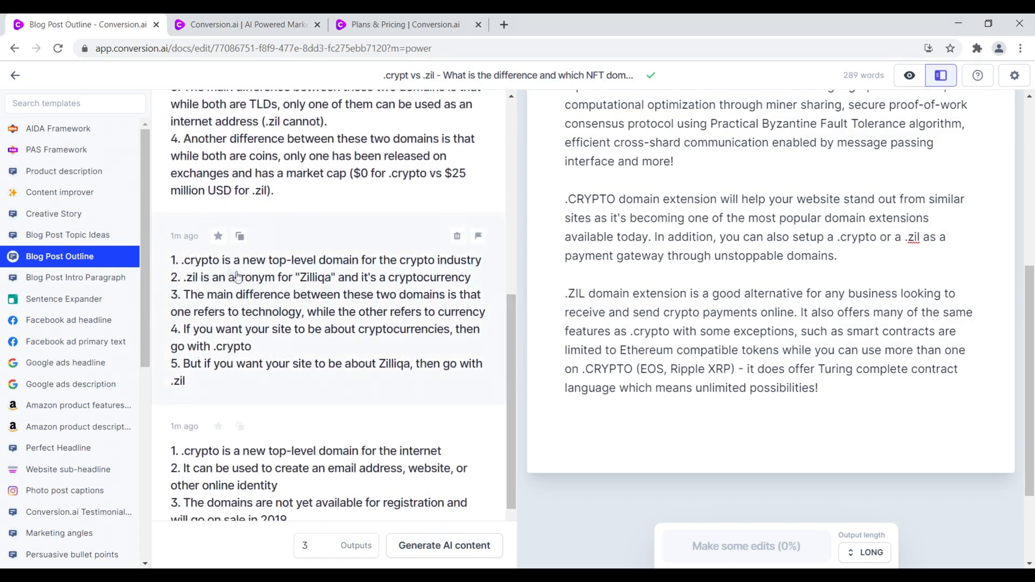
scroll(324, 276, "down", 2)
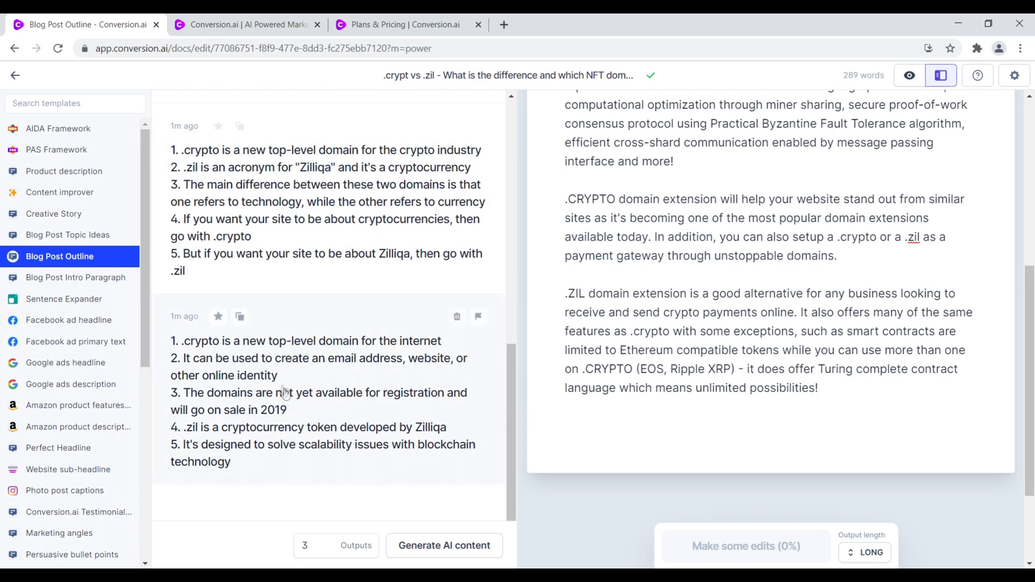
scroll(243, 366, "up", 3)
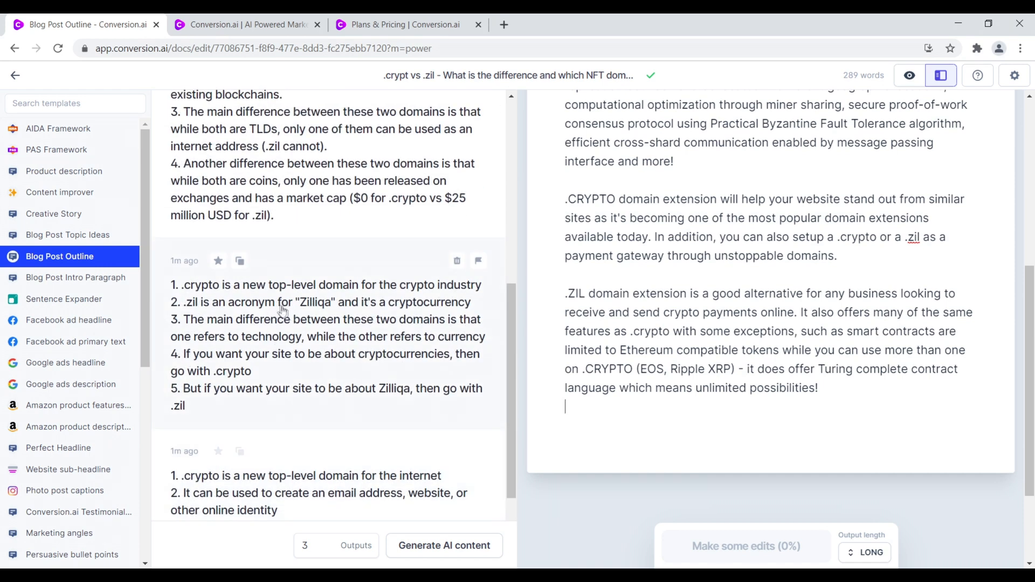
scroll(270, 297, "up", 3)
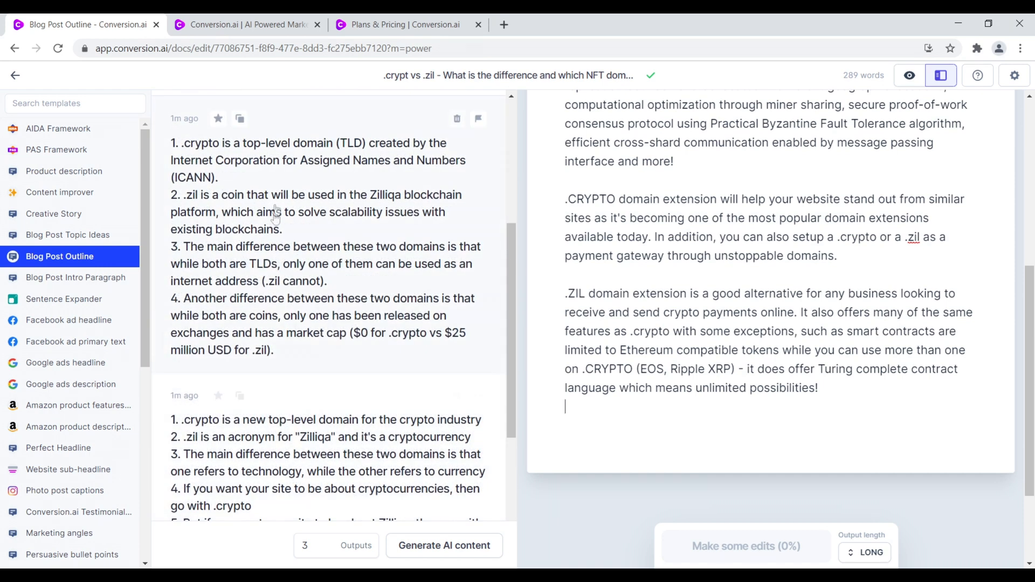
key("alt+Tab")
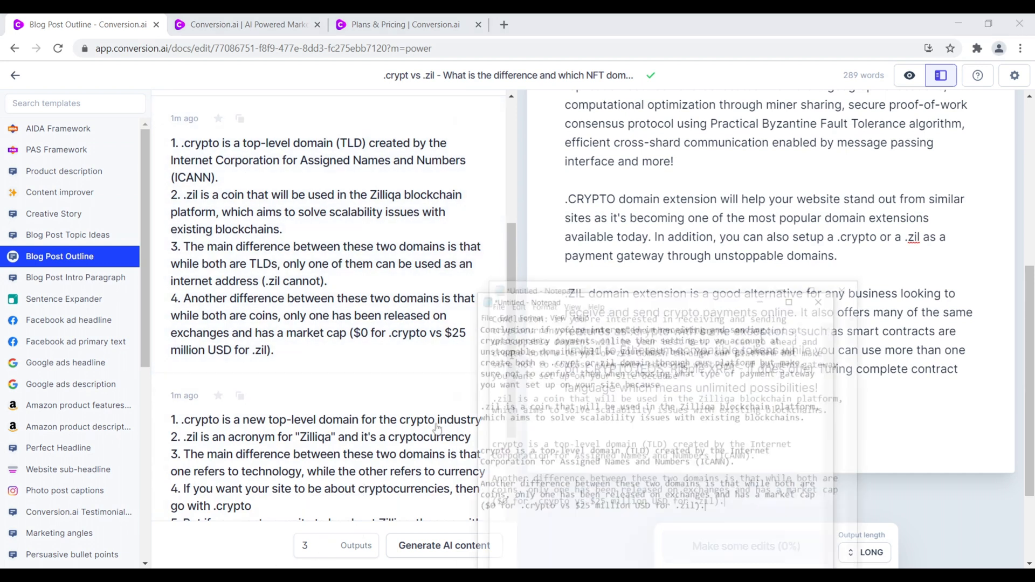
left_click_drag(797, 445, 534, 435)
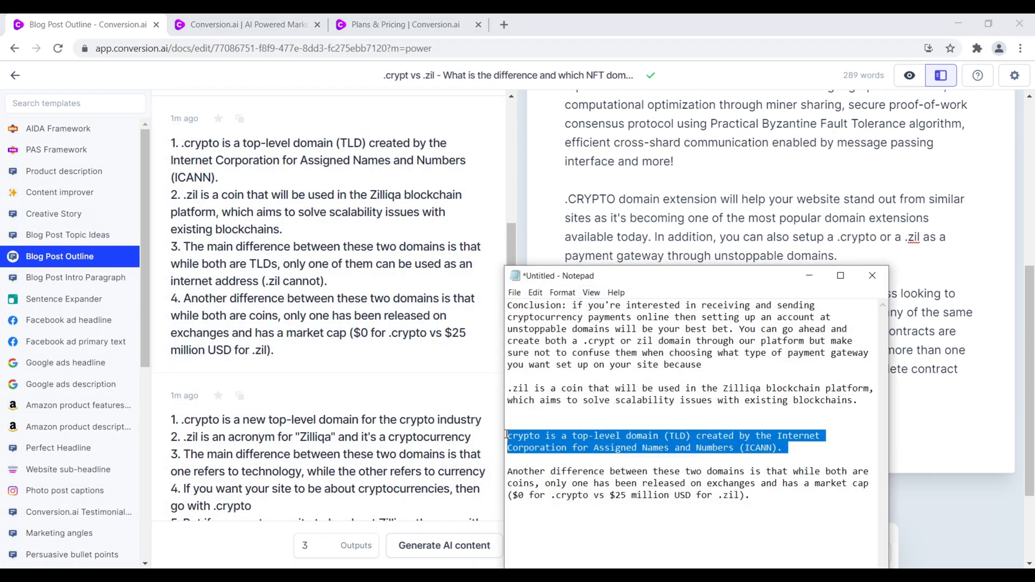
right_click(528, 436)
left_click(469, 298)
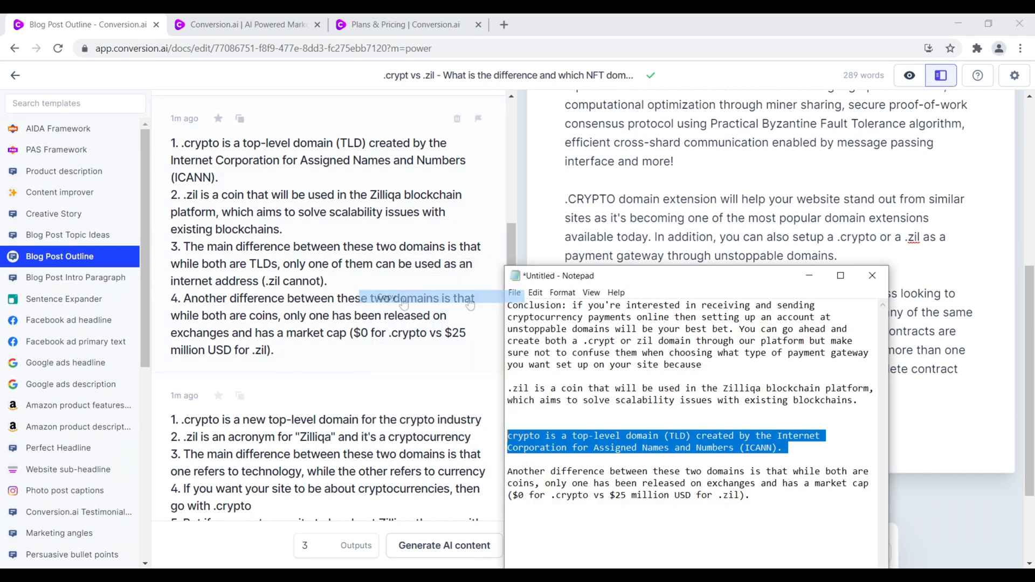
left_click(577, 433)
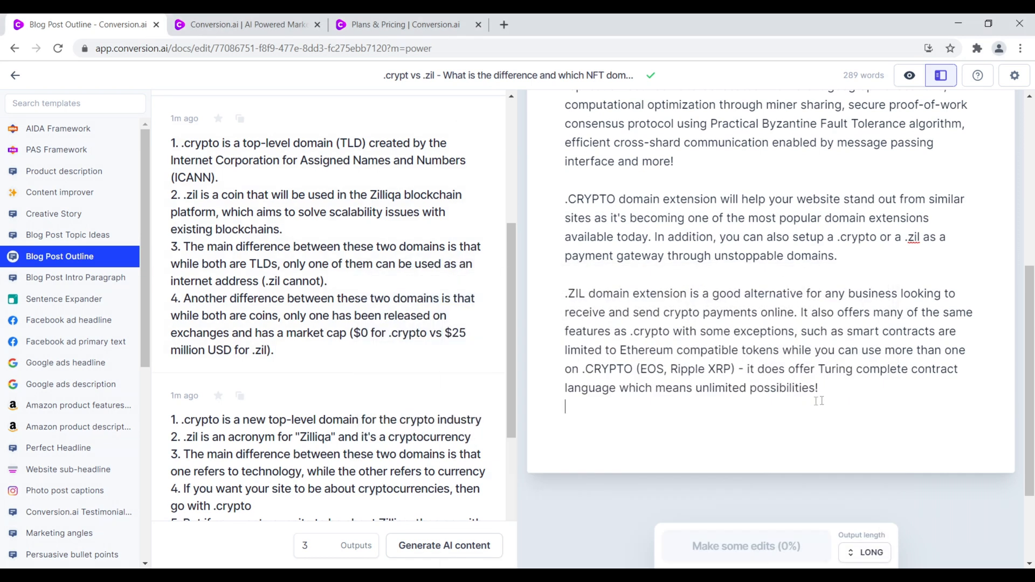
right_click(577, 433)
left_click(618, 310)
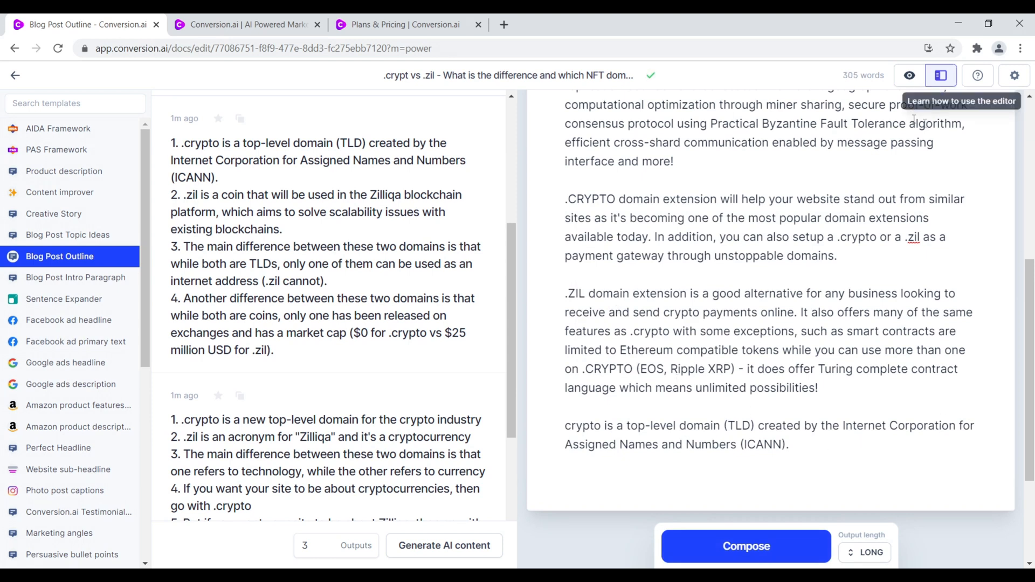
Step: Switch the document to focus mode and compose a long AI passage below the paragraph about crypto as a top-level domain
left_click(910, 75)
left_click(536, 428)
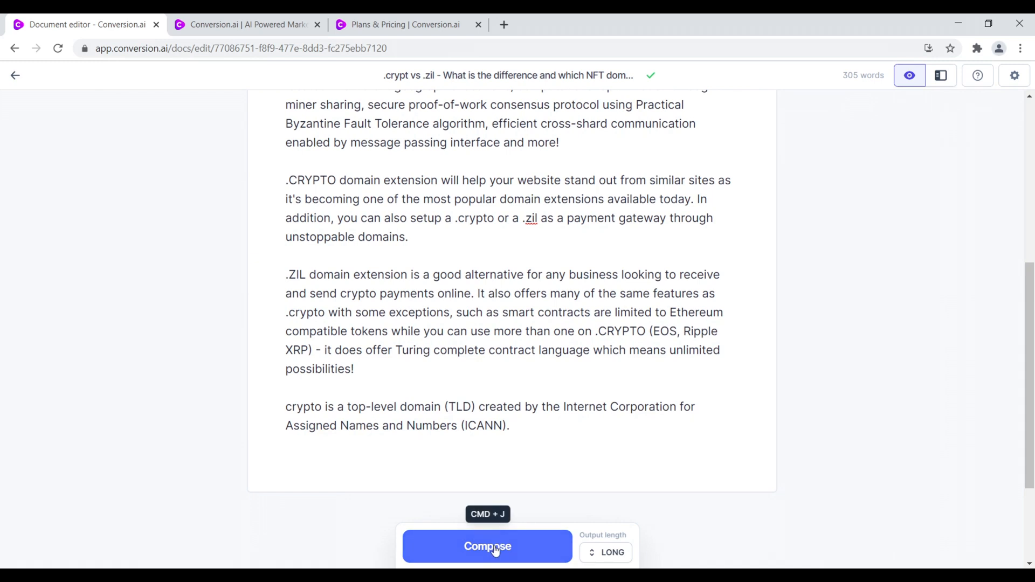
key("Return")
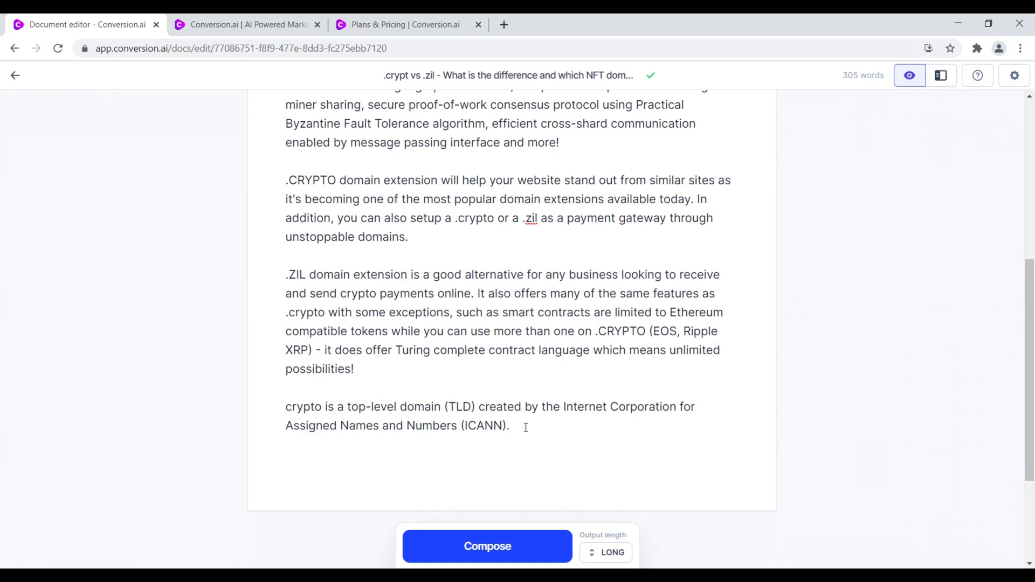
left_click_drag(526, 427, 226, 430)
left_click(335, 453)
left_click(505, 548)
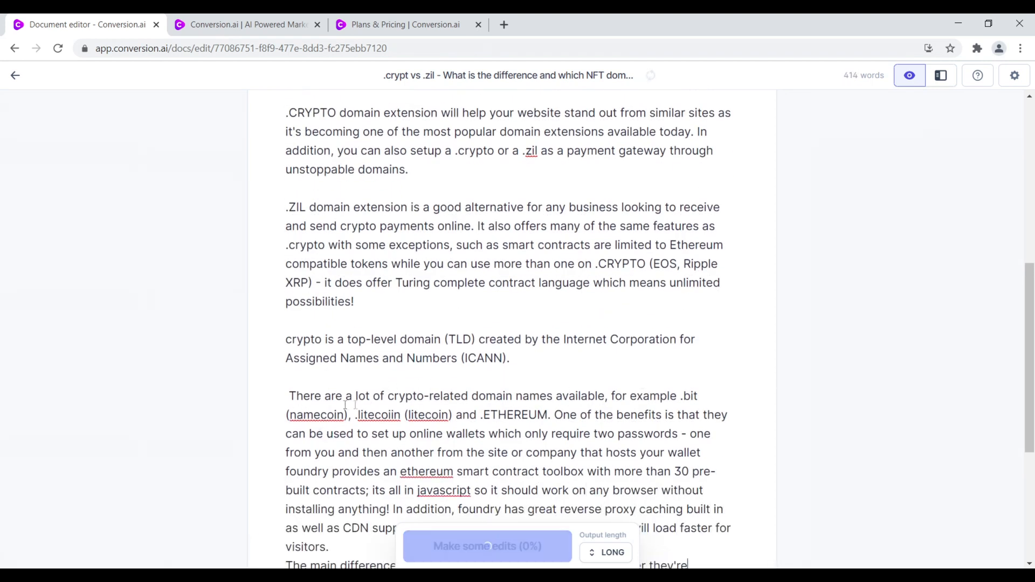
Step: Delete the AI-composed passage about crypto-related domain names below the ICANN paragraph
scroll(531, 416, "down", 1)
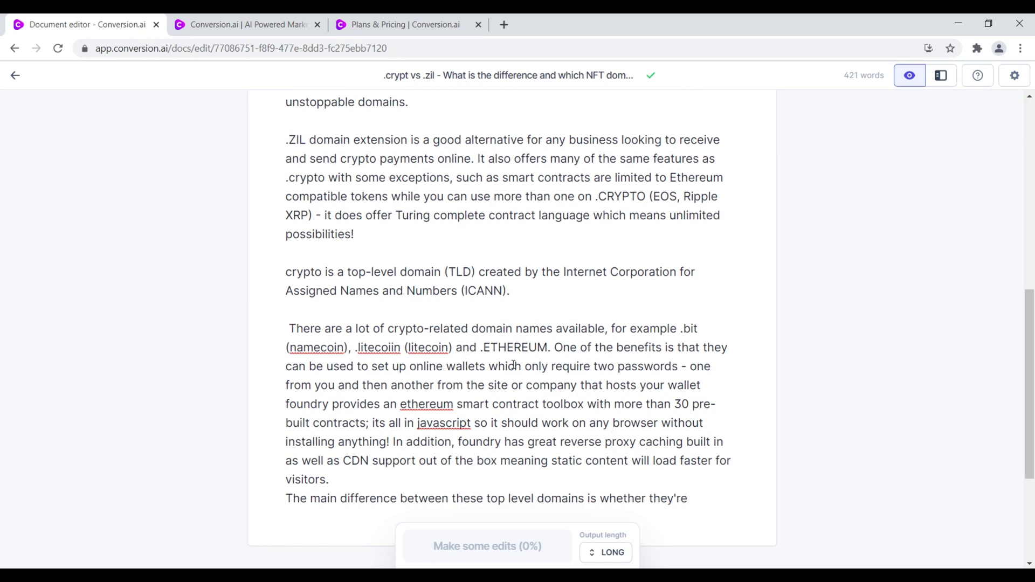
left_click_drag(701, 495, 277, 337)
key("BackSpace")
key("BackSpace")
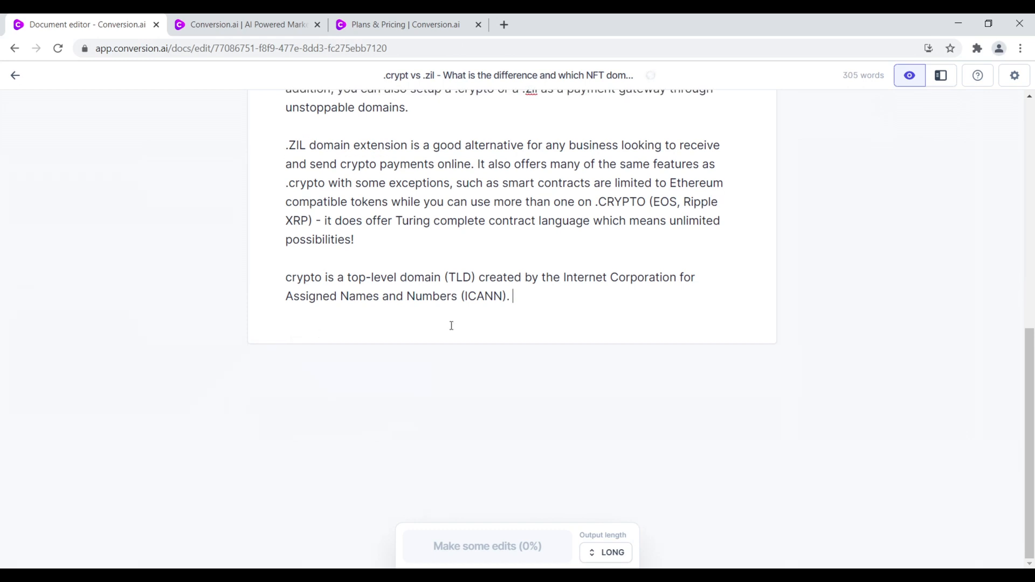
scroll(747, 261, "up", 1)
Step: Return to power mode and review the generated results of the Blog Post Outline template
left_click(939, 83)
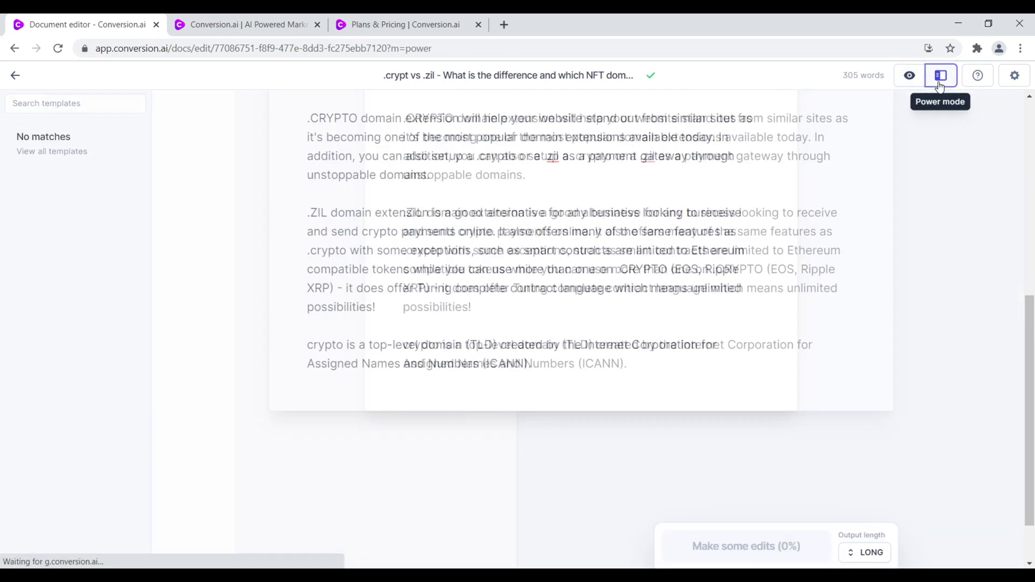
left_click_drag(804, 377, 579, 342)
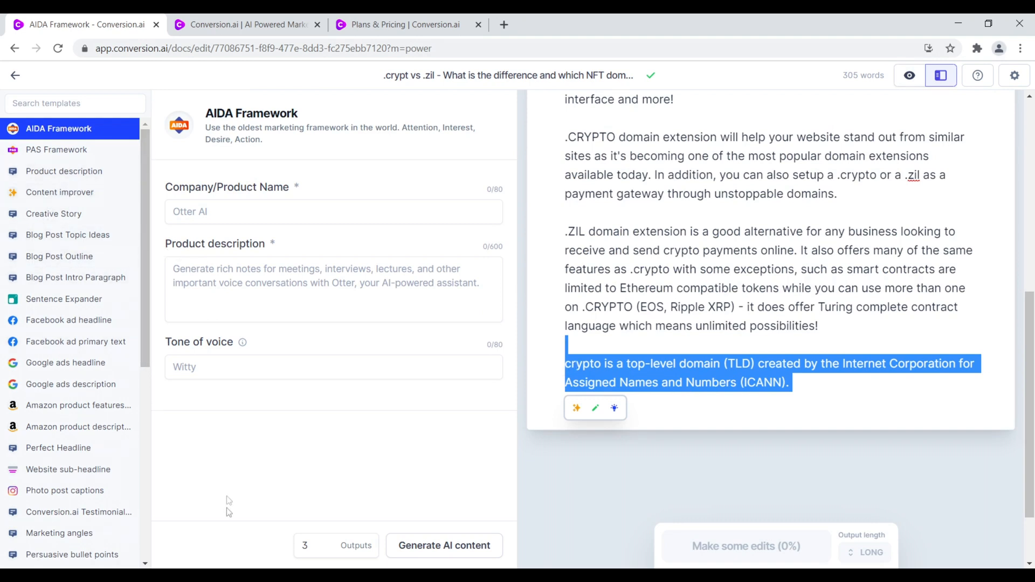
key("alt+Tab")
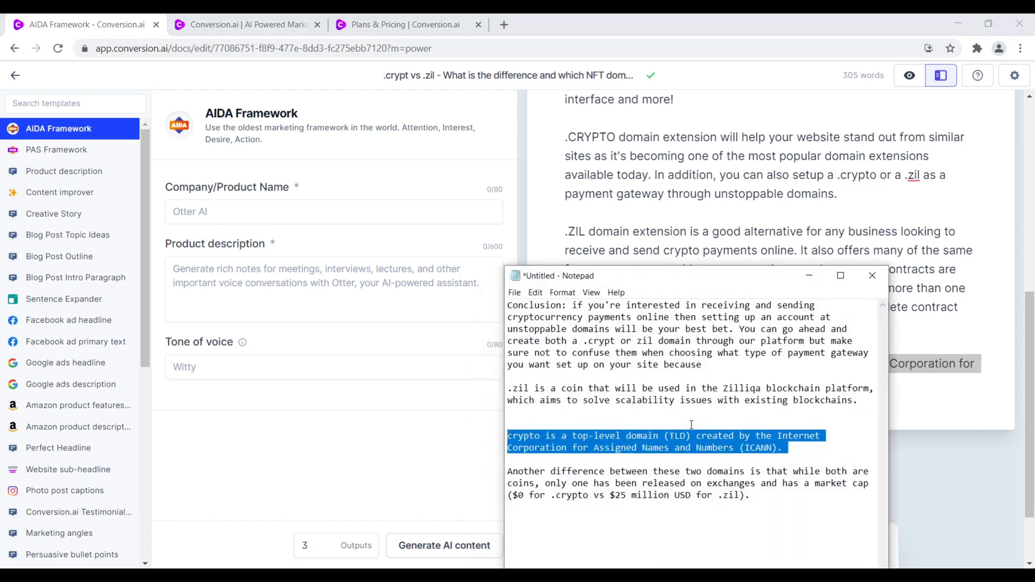
left_click(89, 257)
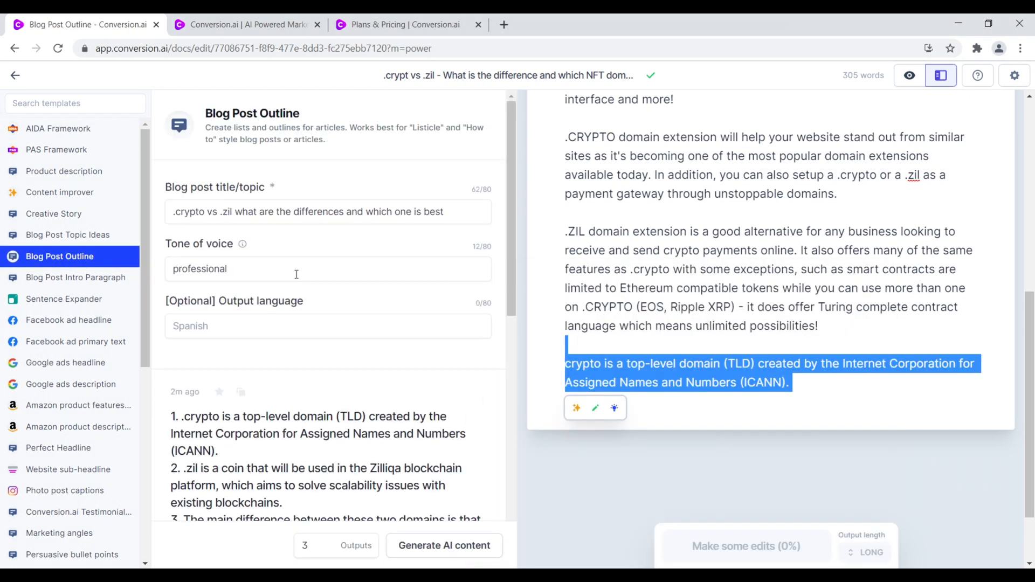
left_click_drag(510, 168, 493, 327)
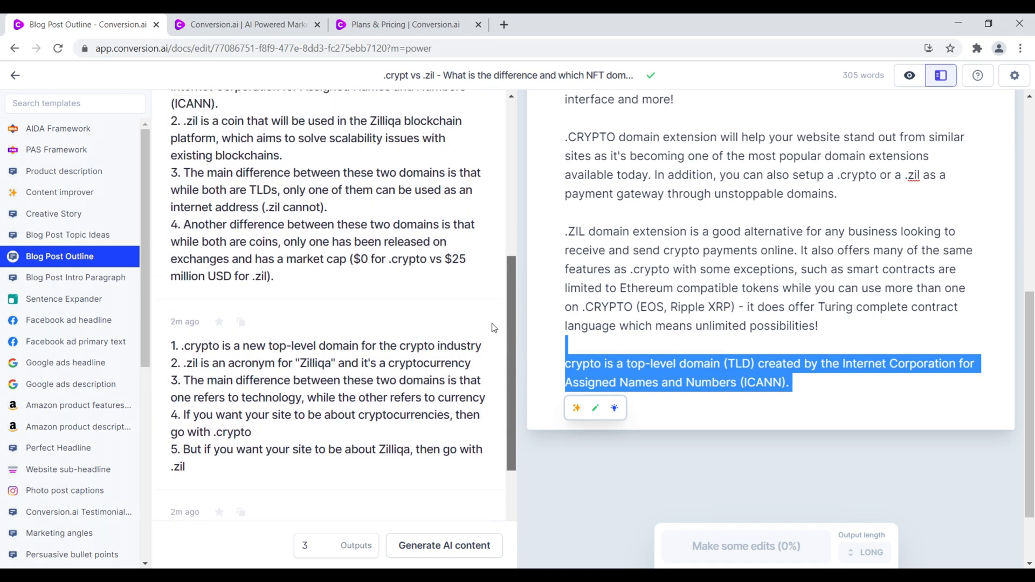
scroll(437, 274, "up", 5)
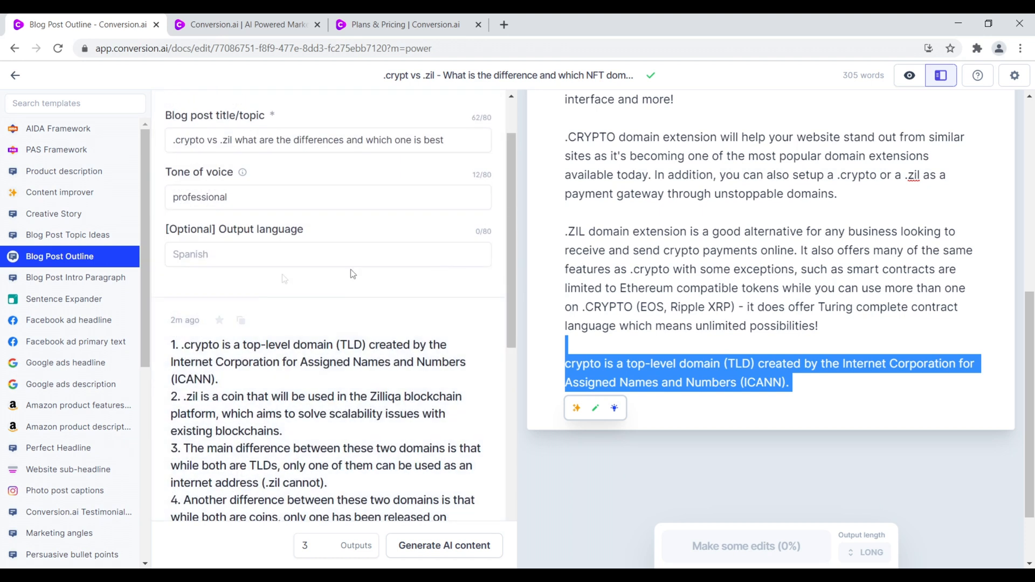
left_click_drag(509, 244, 528, 317)
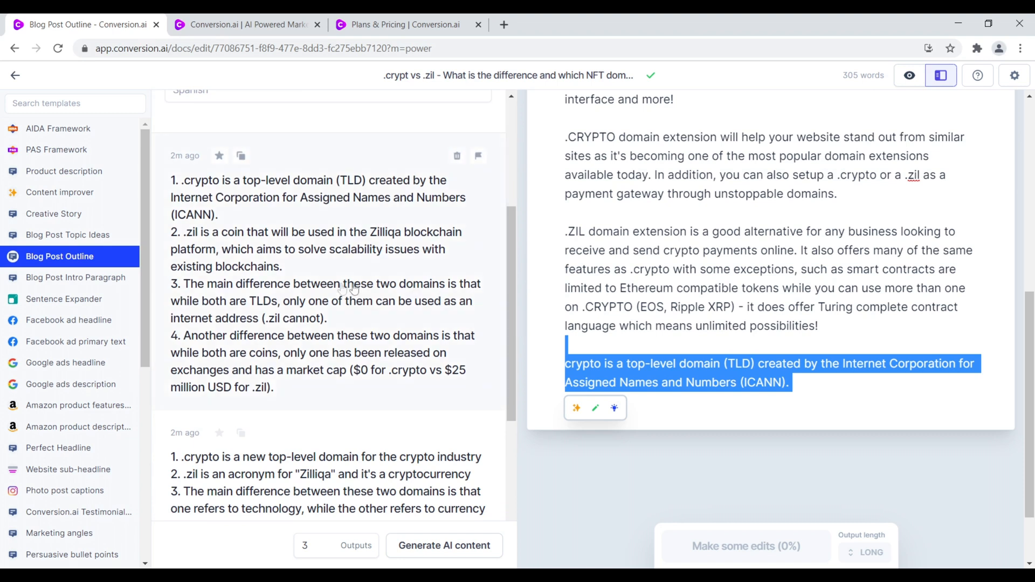
Step: Open the Blog Post Intro Paragraph template and move its old generated outputs to the trash, keeping "Master number 44-Life Path Explained"
left_click(80, 282)
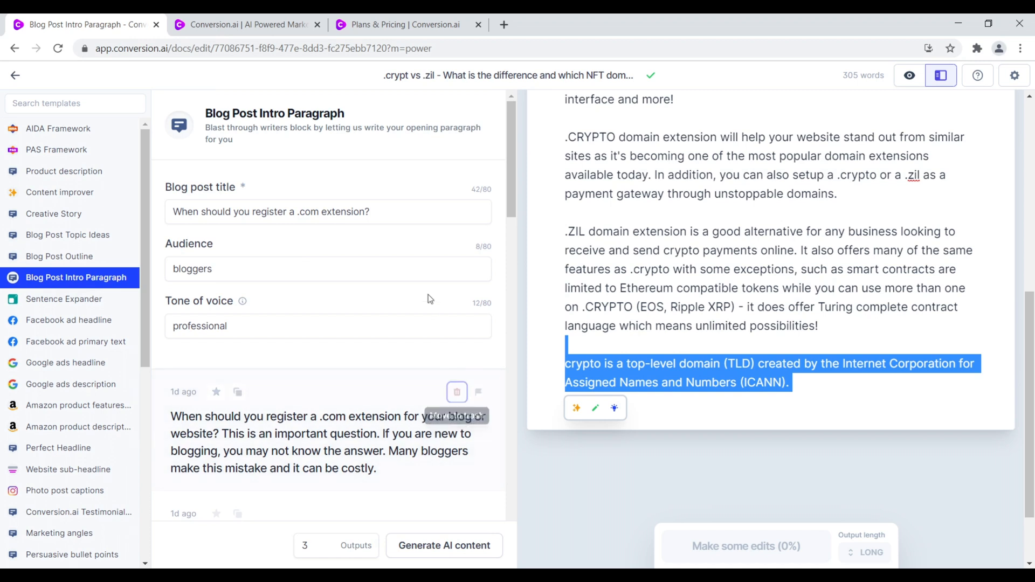
left_click(457, 392)
left_click(459, 393)
left_click(458, 393)
left_click(458, 393)
left_click(458, 393)
left_click(458, 394)
left_click(458, 393)
left_click(458, 393)
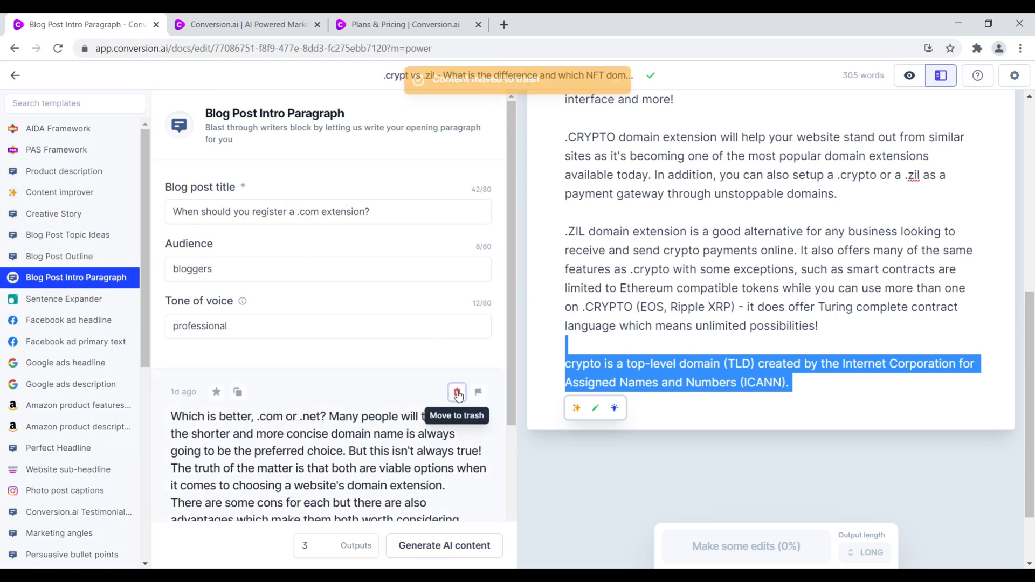
left_click(457, 395)
left_click(458, 394)
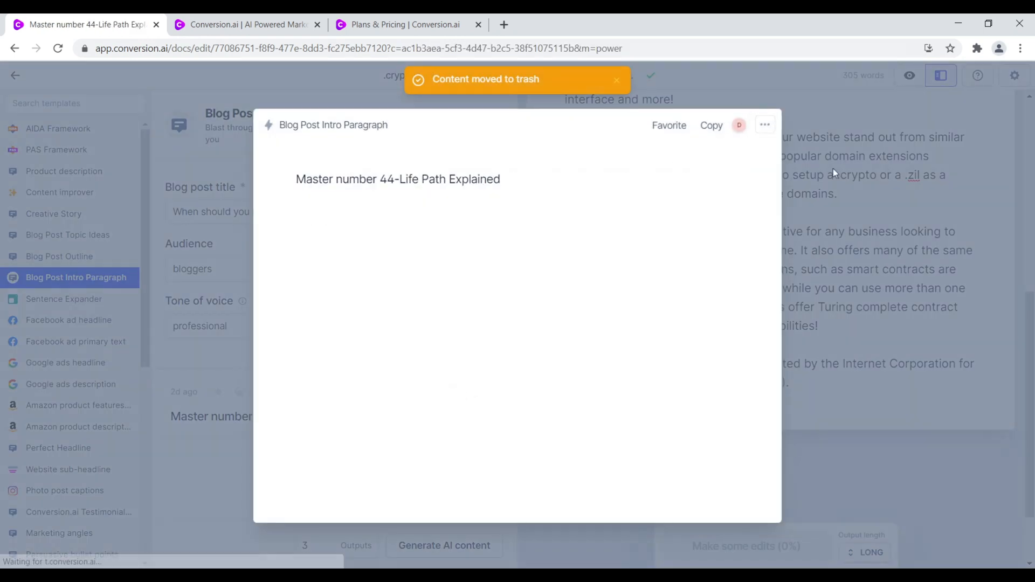
left_click(833, 169)
Step: Replace the intro template's blog post title with the document's last paragraph, about crypto as a top-level domain created by ICANN
left_click_drag(393, 215, 184, 214)
key("BackSpace")
key("BackSpace")
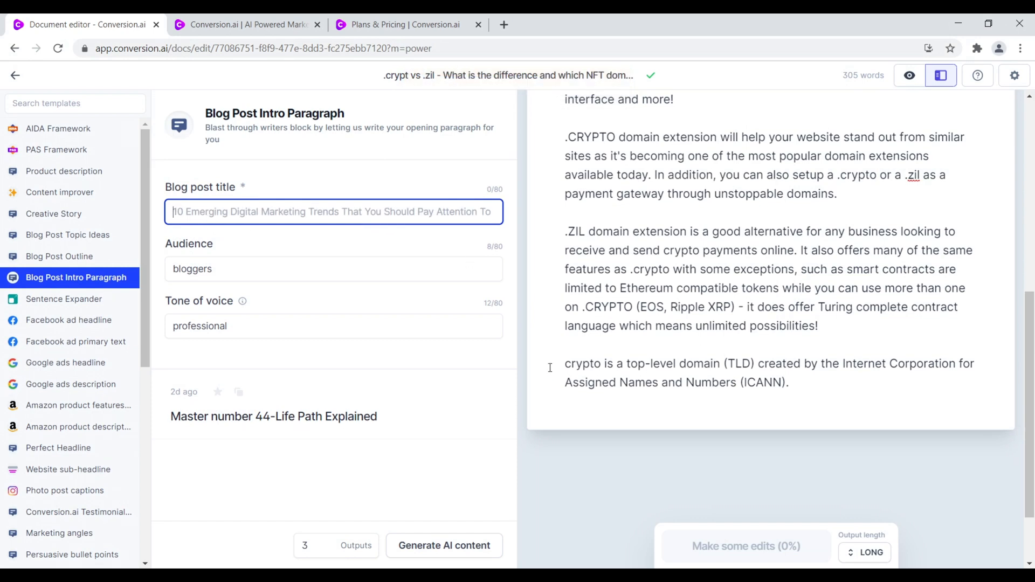
left_click_drag(571, 363, 775, 389)
right_click(775, 389)
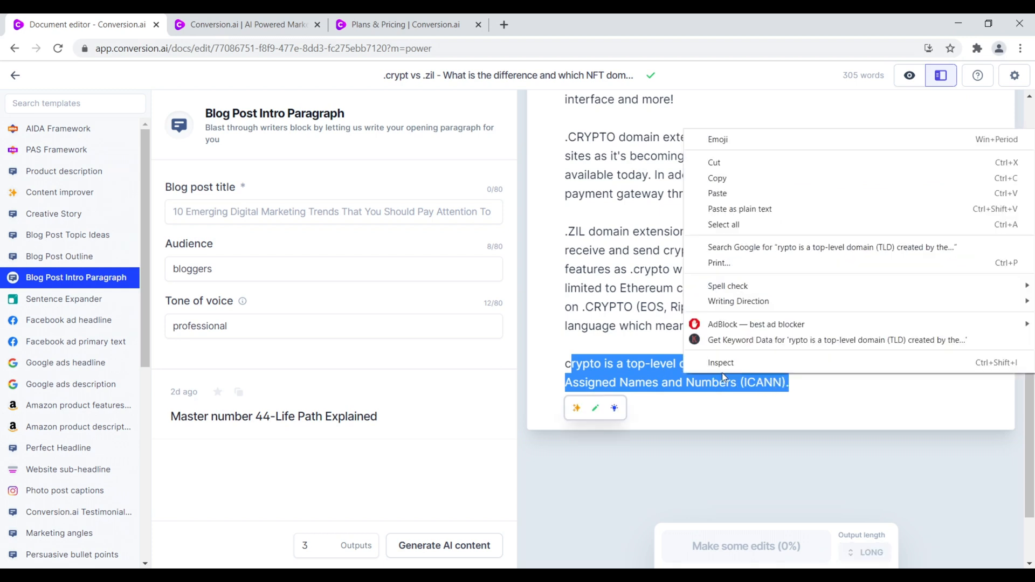
left_click(708, 178)
left_click(316, 212)
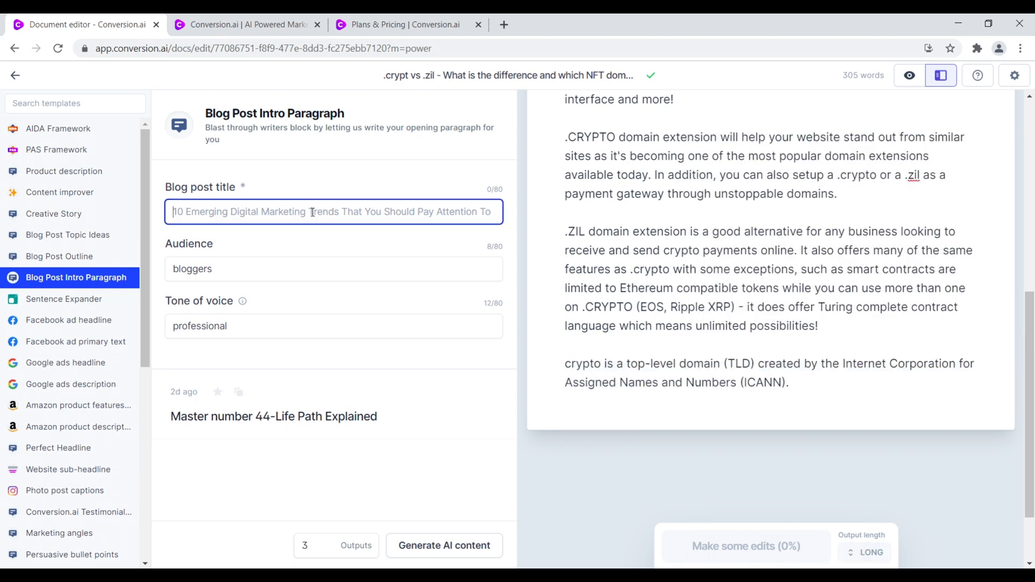
right_click(318, 216)
left_click(333, 307)
Step: Clear the audience value in the Blog Post Intro Paragraph template
left_click(198, 267)
key("BackSpace")
key("BackSpace")
key("BackSpace")
key("BackSpace")
key("BackSpace")
key("BackSpace")
key("BackSpace")
key("BackSpace")
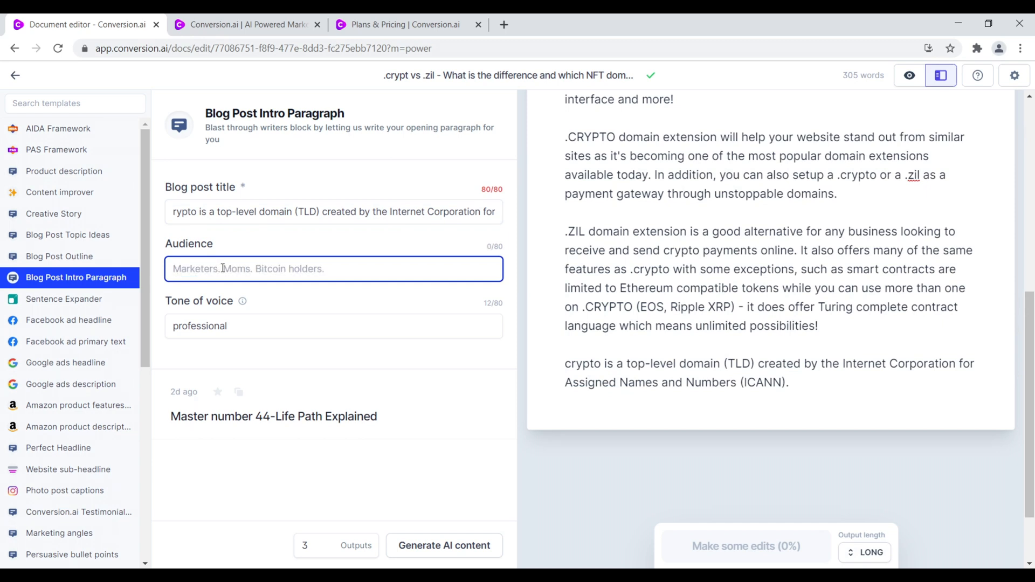
Step: Remove "(TLD)" from the intro template's blog post title
left_click(317, 216)
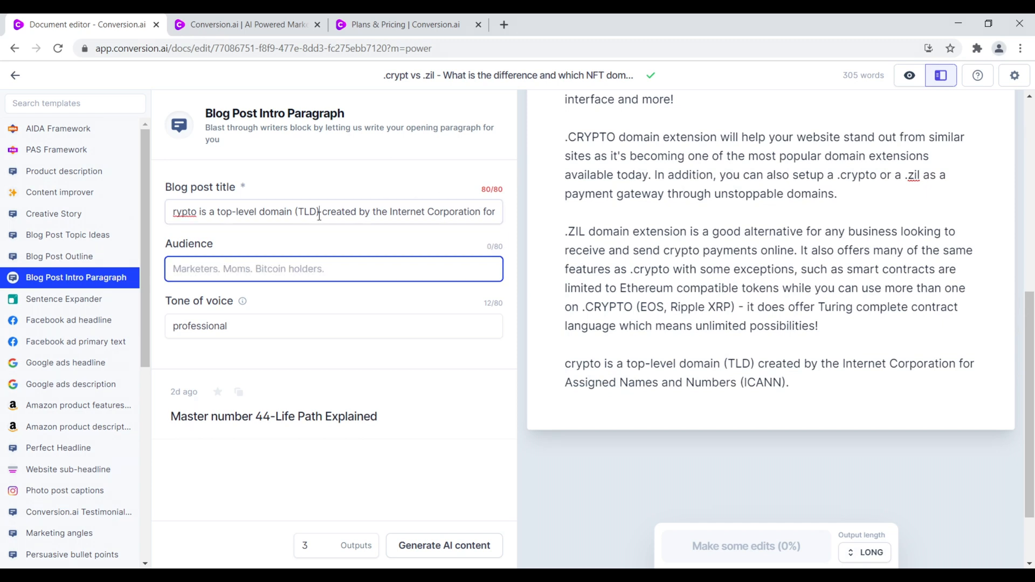
key("BackSpace")
key("BackSpace")
key("BackSpace")
key("BackSpace")
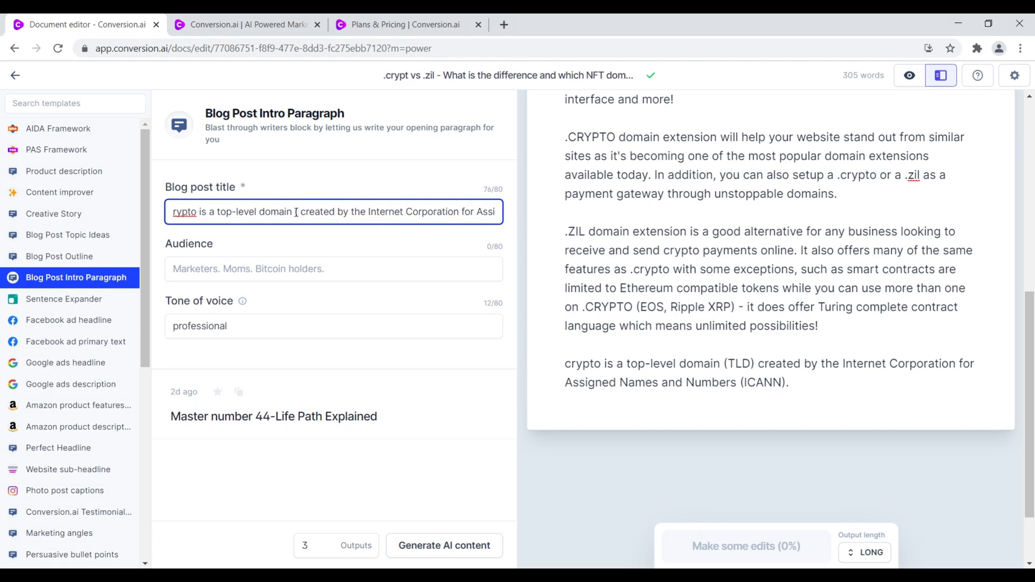
key("BackSpace")
left_click_drag(389, 216, 591, 219)
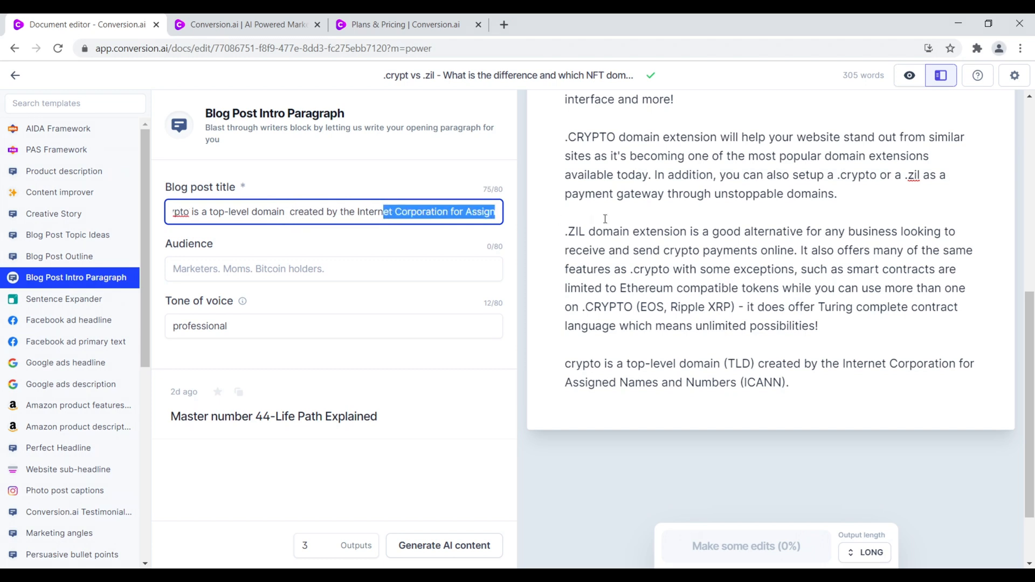
left_click(400, 182)
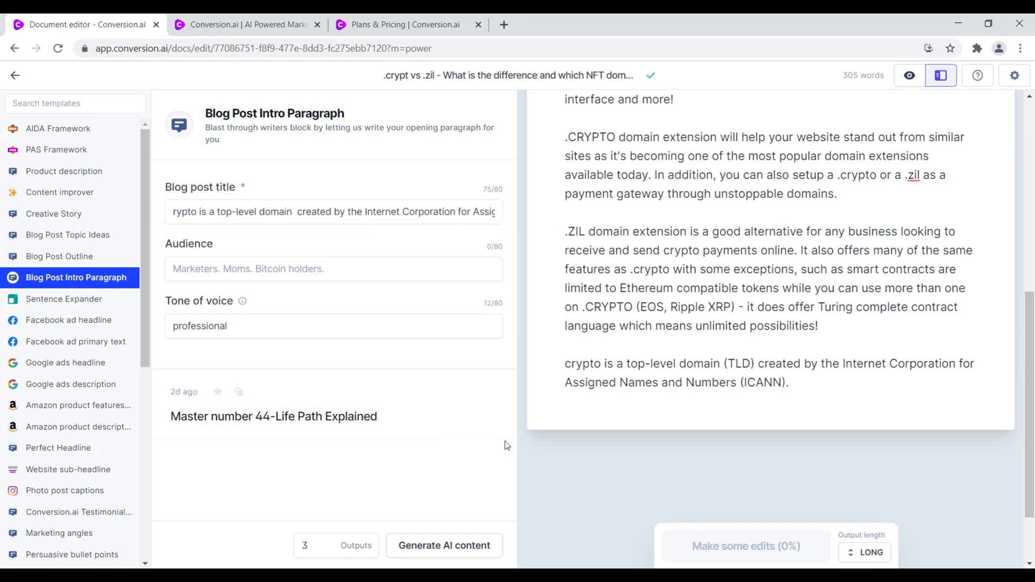
Step: Move the leftover "Master number 44-Life Path Explained" output to the trash, then generate three intro paragraphs and review them
left_click(468, 392)
left_click(442, 547)
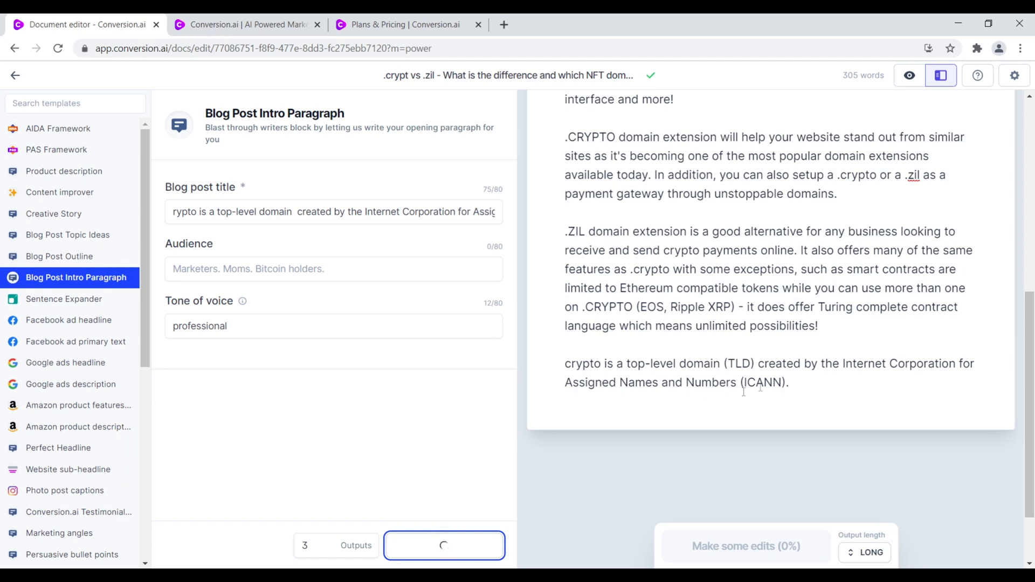
scroll(339, 374, "down", 2)
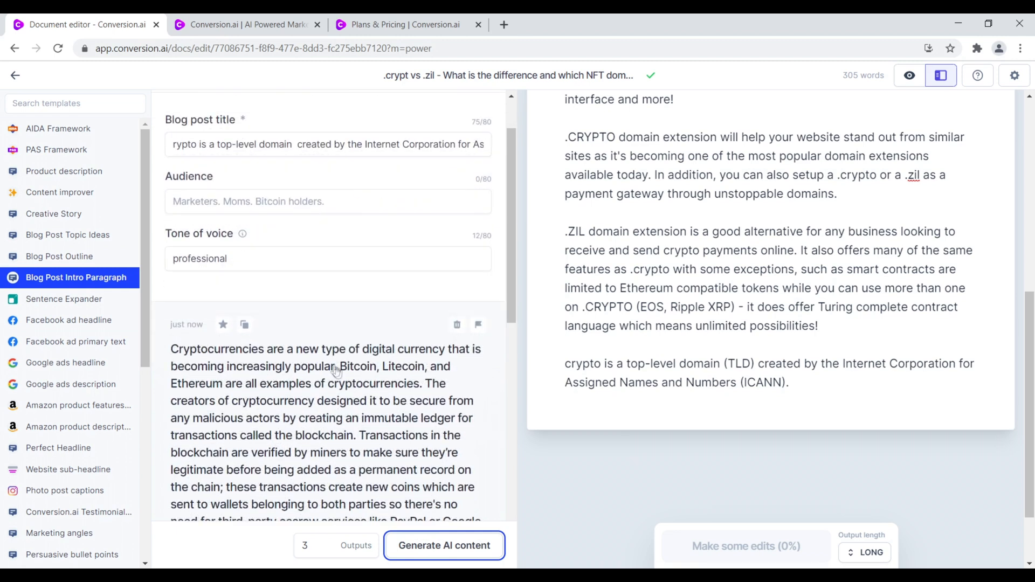
scroll(340, 373, "down", 3)
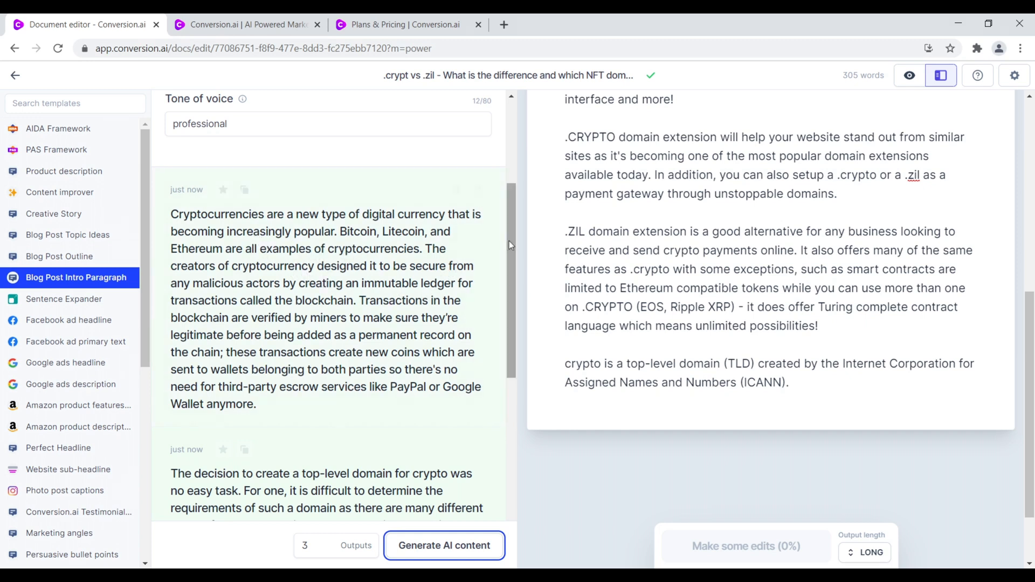
scroll(509, 246, "down", 1)
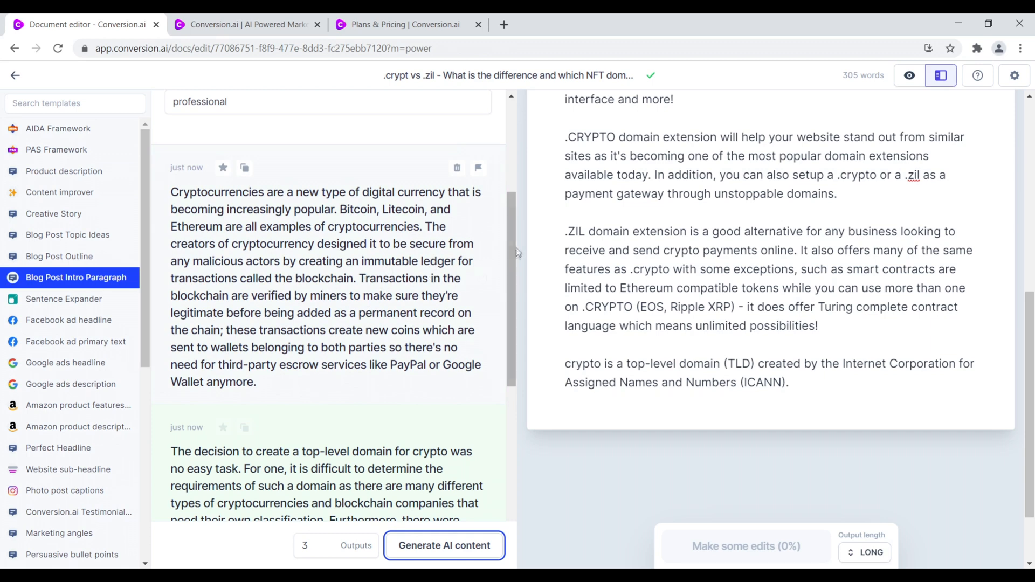
left_click_drag(512, 237, 513, 334)
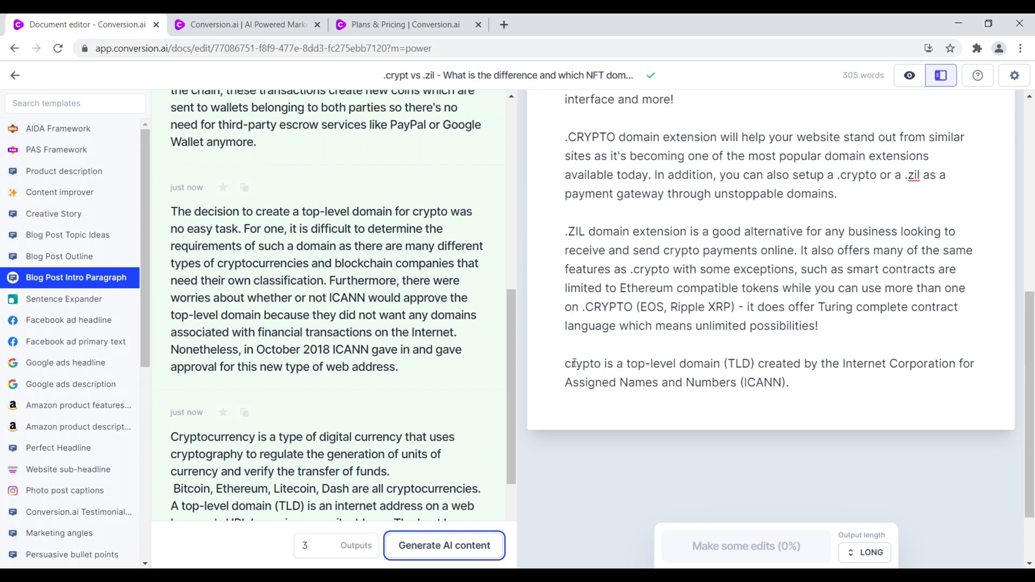
Step: Correct the beginning of the blog post title to ".crypto" and generate three more intro paragraphs to read through
scroll(471, 308, "up", 10)
left_click(185, 214)
key("Left")
key("Left")
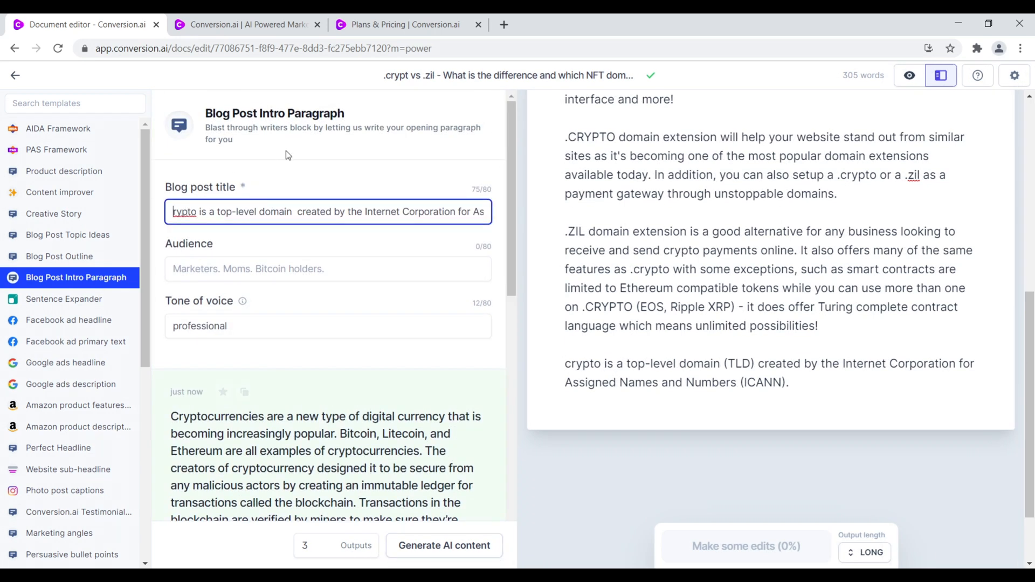
type(".c")
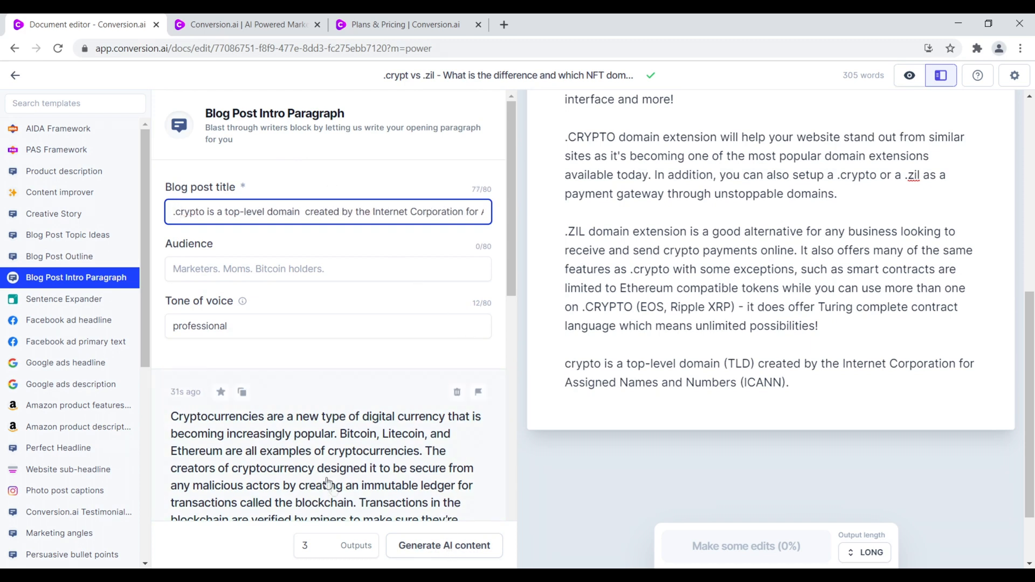
left_click(447, 545)
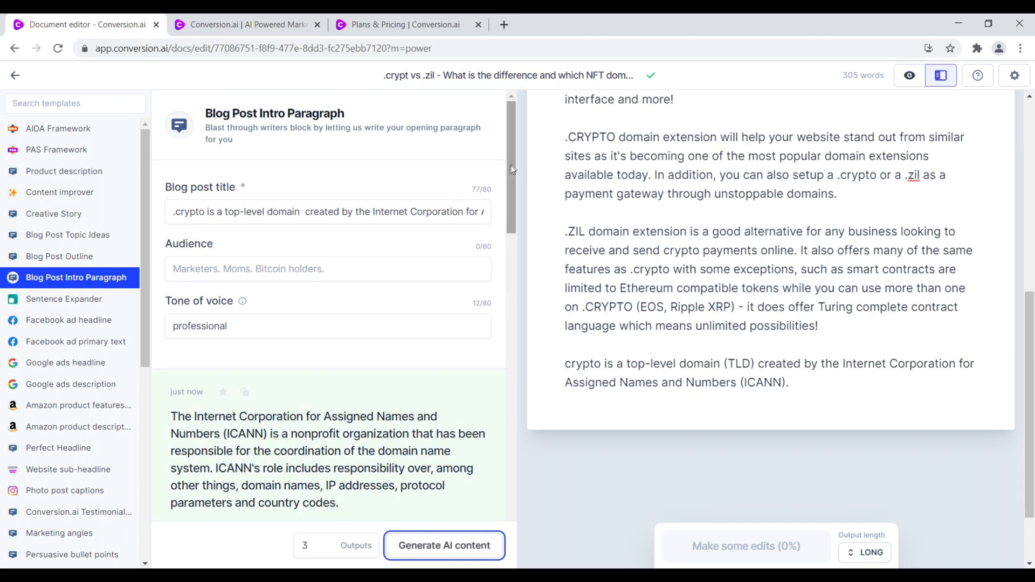
left_click_drag(512, 163, 502, 321)
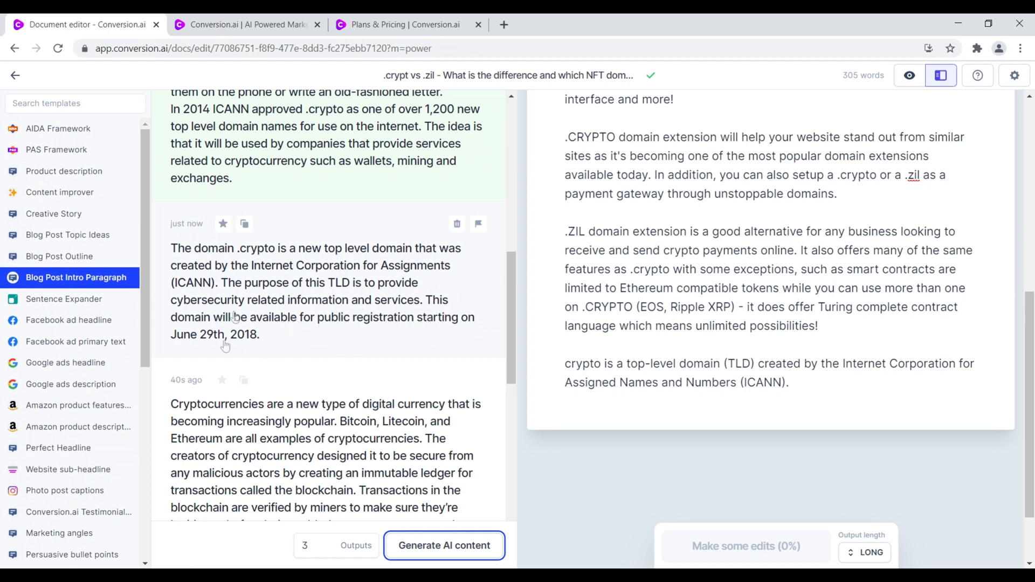
scroll(511, 339, "down", 3)
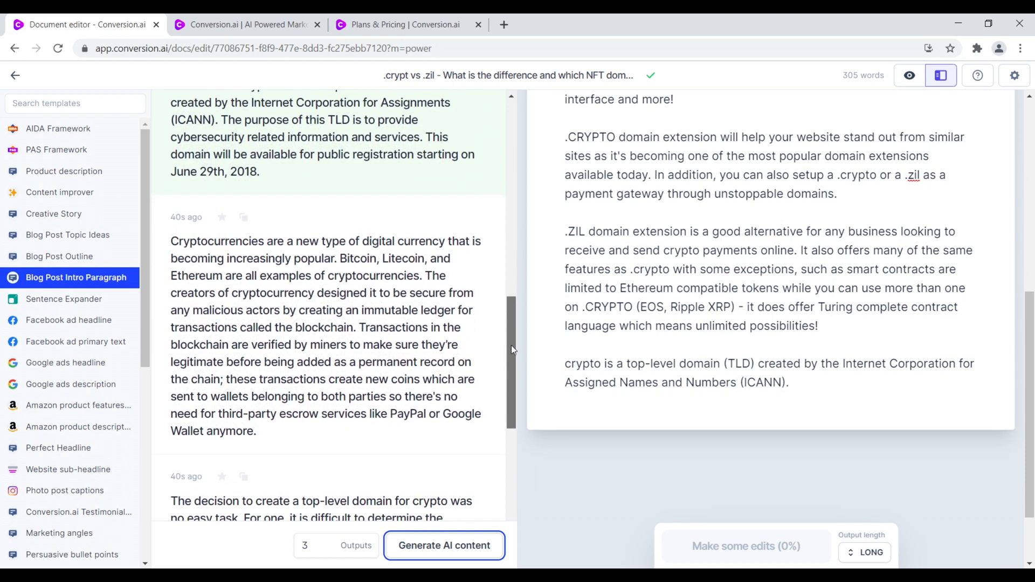
scroll(351, 318, "down", 6)
scroll(342, 314, "up", 3)
scroll(342, 313, "down", 3)
scroll(342, 302, "up", 6)
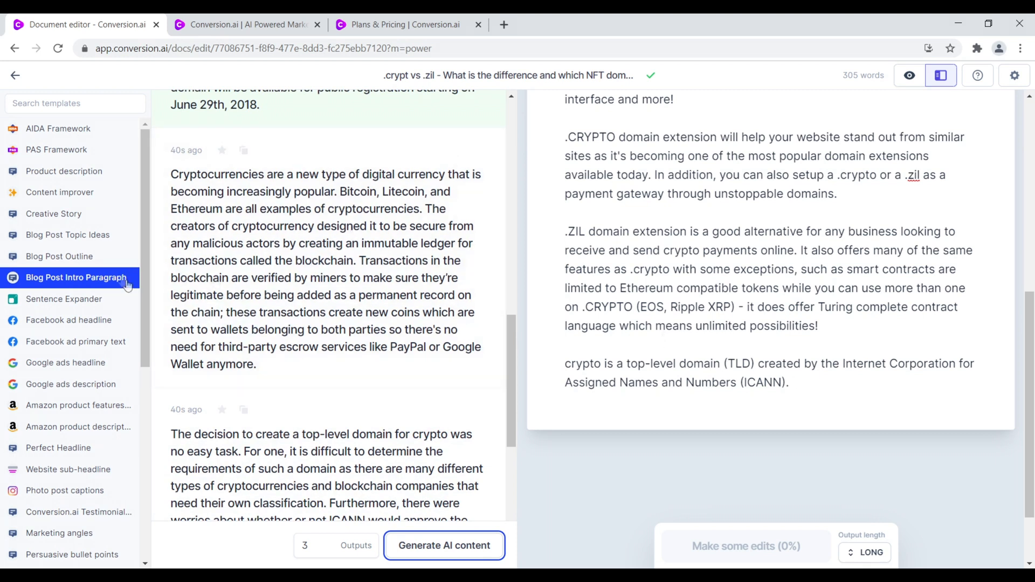
Step: Open the Sentence Expander template and move all of its old generated outputs to the trash
left_click_drag(150, 281, 151, 295)
left_click(84, 276)
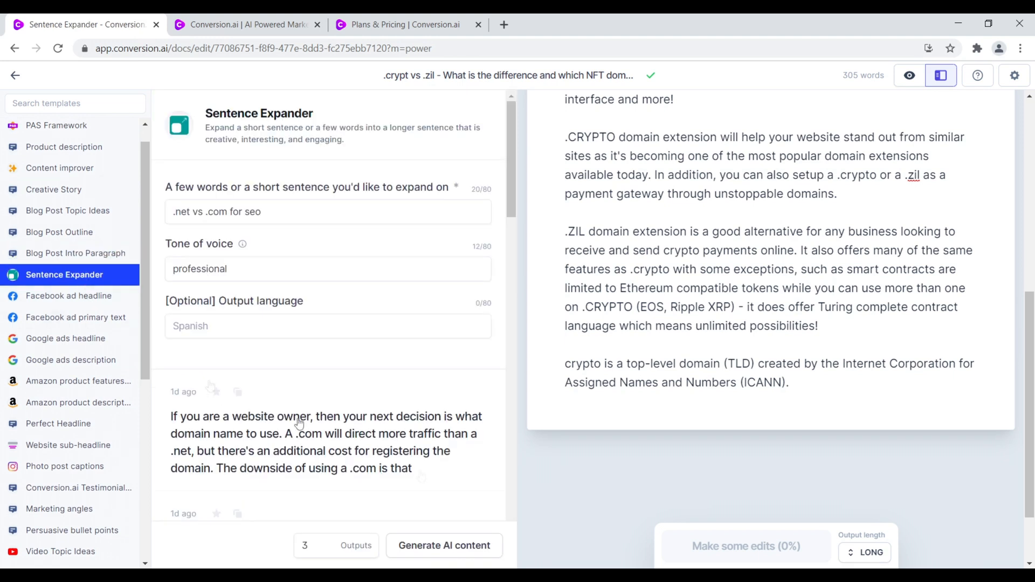
left_click(457, 393)
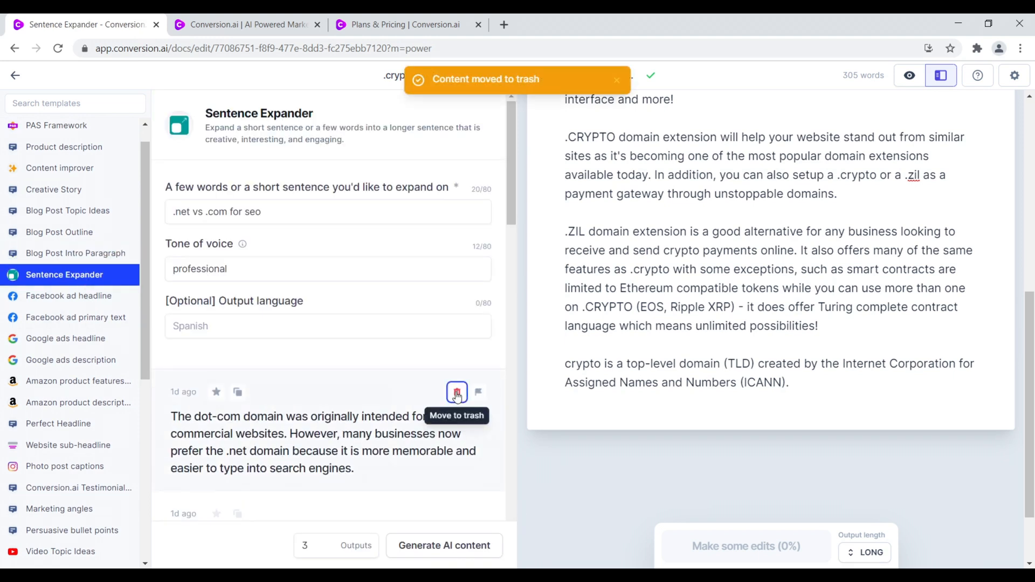
left_click(457, 394)
left_click(457, 393)
left_click(457, 393)
left_click(457, 394)
left_click(457, 393)
left_click(457, 395)
left_click(456, 395)
left_click(457, 393)
left_click(457, 393)
left_click(457, 393)
left_click(457, 394)
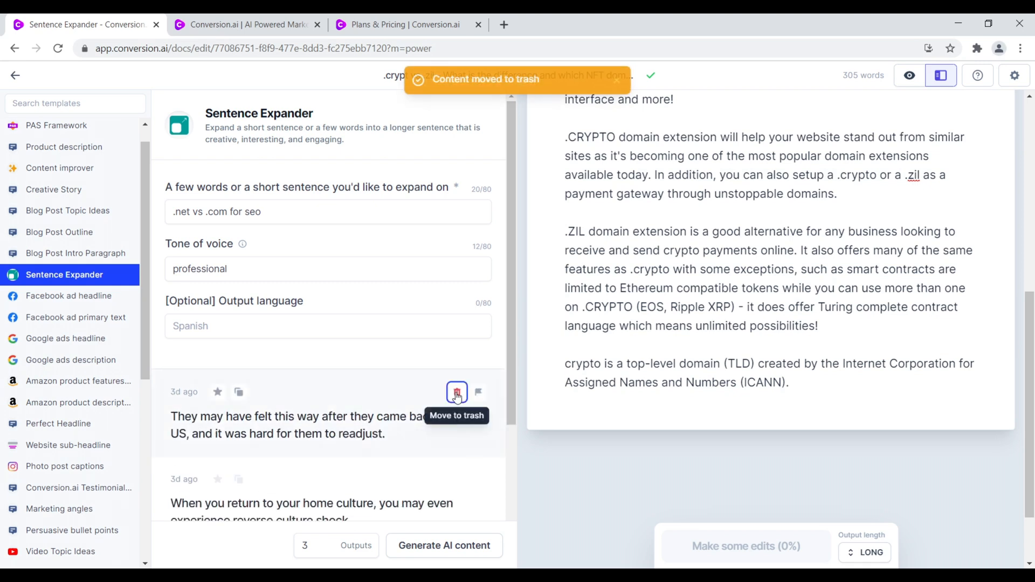
left_click(457, 394)
left_click(456, 393)
left_click(456, 393)
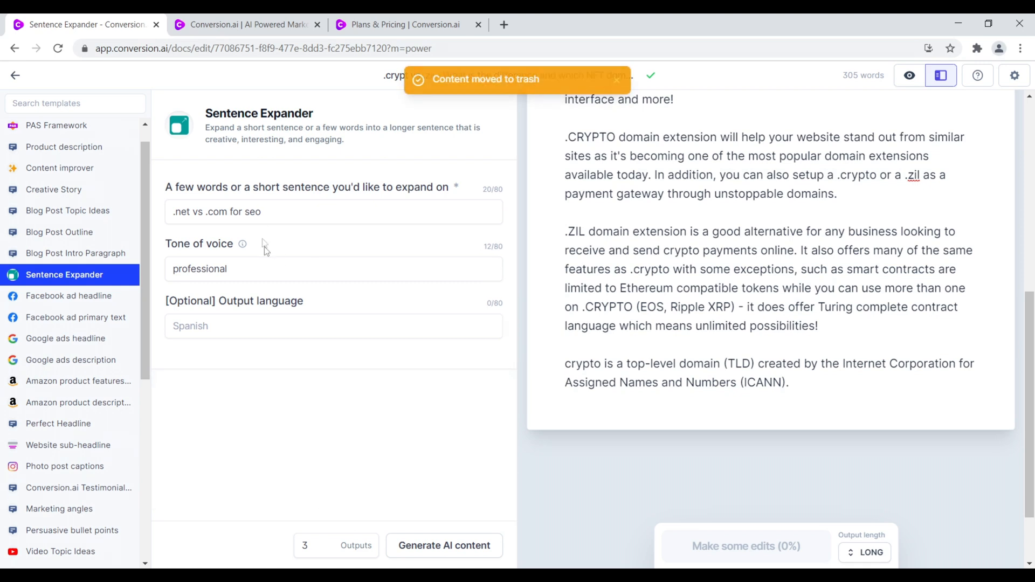
Step: Replace the Sentence Expander's short sentence with ".cypto is a top level TDL created by ICANN"
left_click(280, 208)
key("BackSpace")
key("BackSpace")
key("BackSpace")
key("BackSpace")
key("BackSpace")
key("BackSpace")
key("BackSpace")
key("BackSpace")
key("BackSpace")
key("BackSpace")
key("BackSpace")
key("BackSpace")
key("BackSpace")
key("BackSpace")
key("BackSpace")
key("BackSpace")
key("BackSpace")
key("BackSpace")
key("BackSpace")
key("BackSpace")
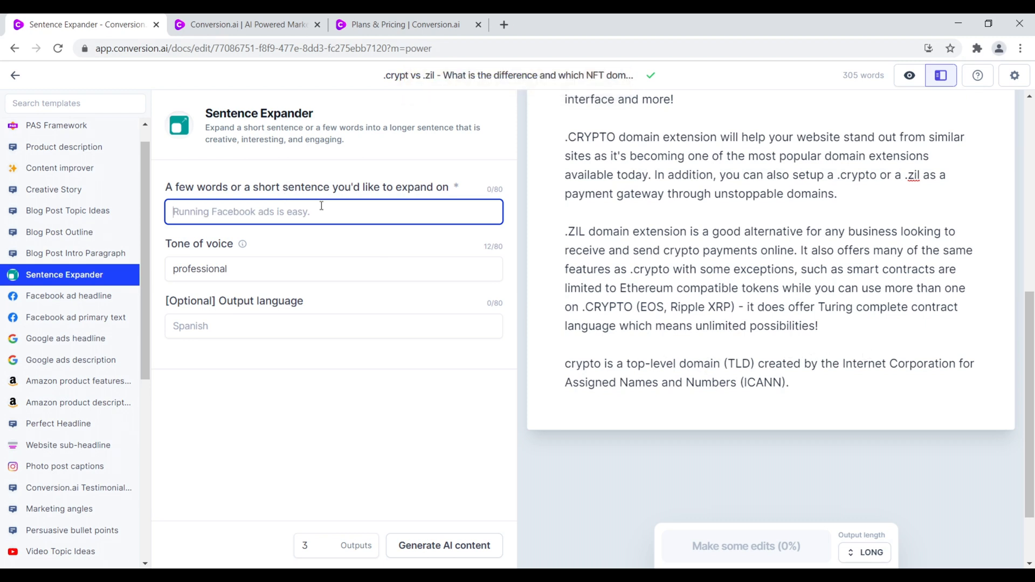
type(".cyr")
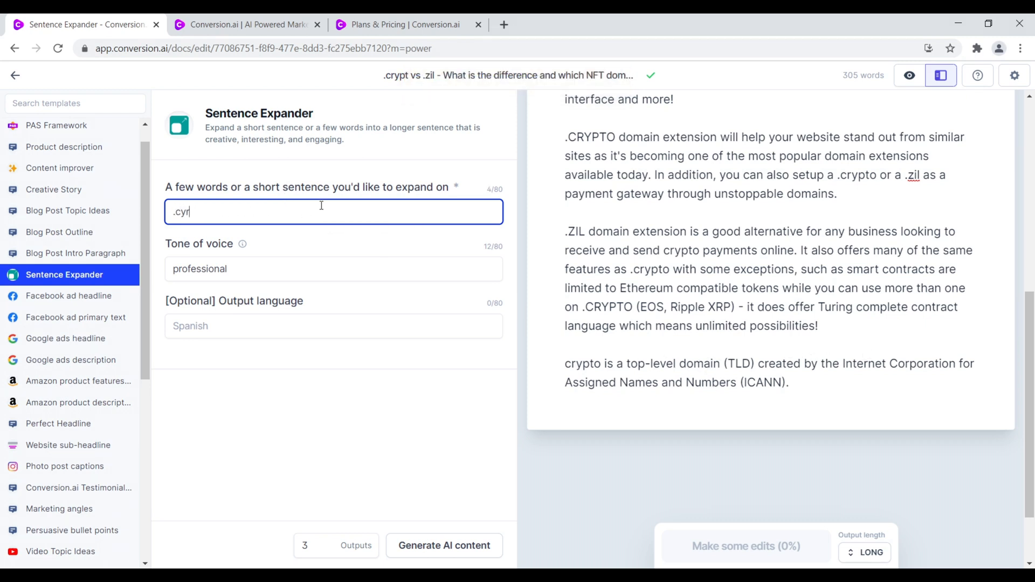
key("BackSpace")
type("pto is a top level TDL created by ICANN")
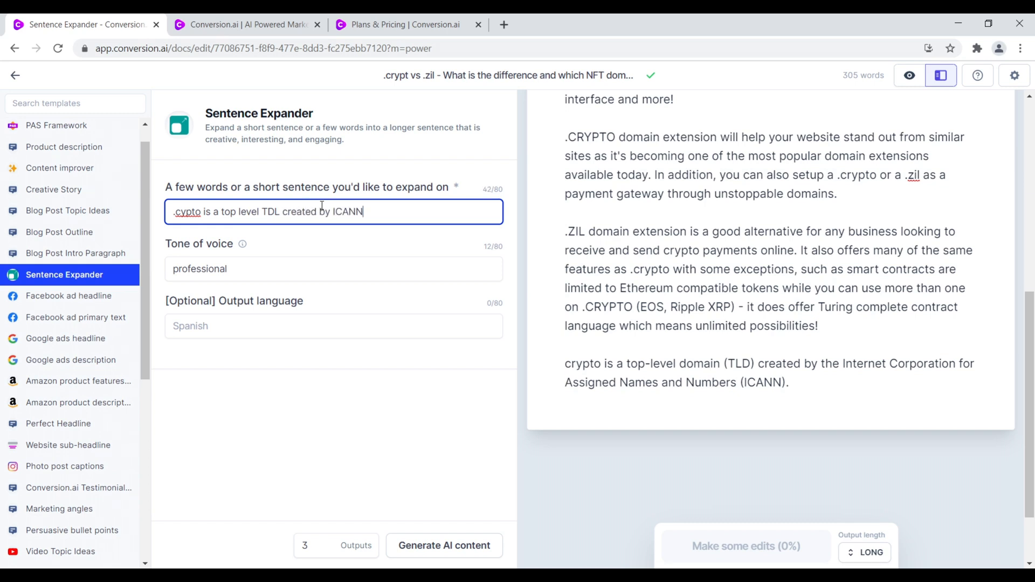
Step: Generate three expanded versions of the ICANN sentence and review them
left_click(454, 542)
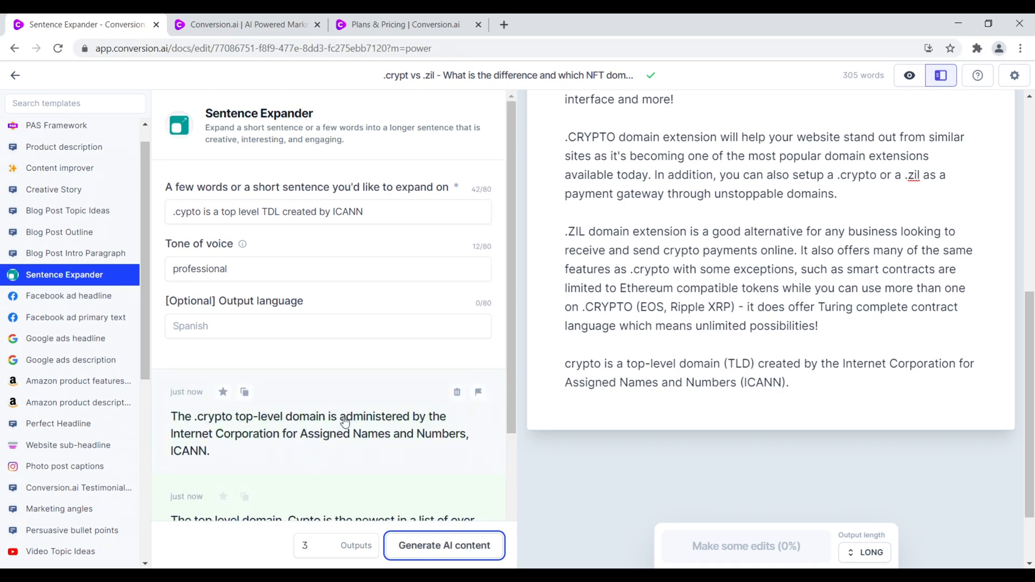
scroll(345, 421, "down", 3)
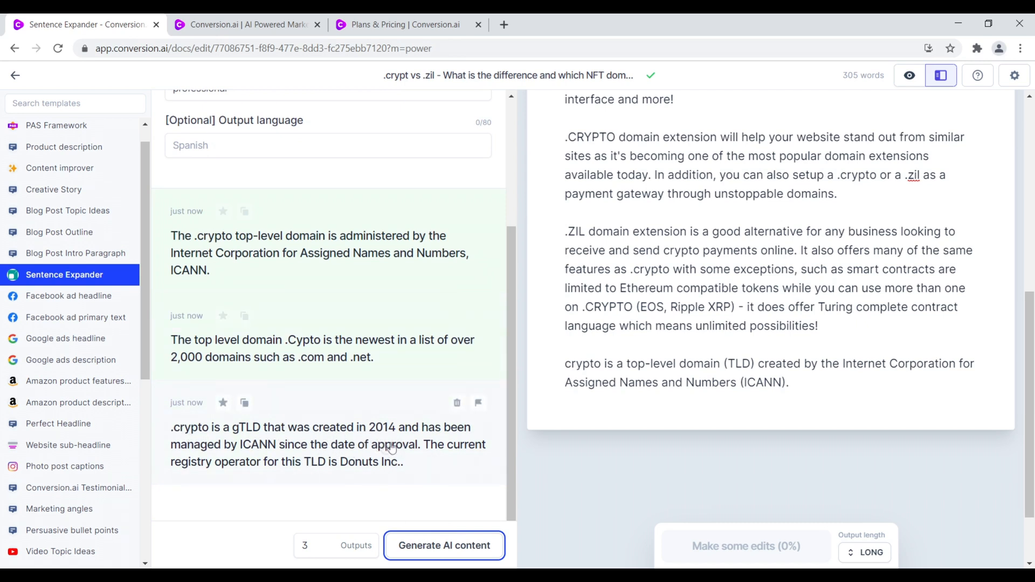
scroll(416, 394, "up", 3)
left_click_drag(385, 210, 173, 211)
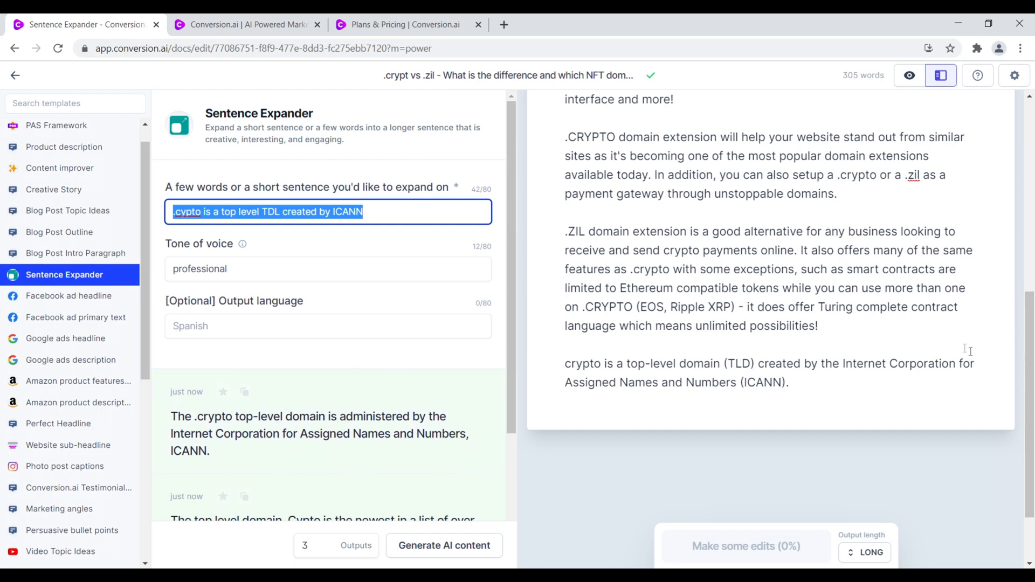
left_click_drag(818, 382, 588, 356)
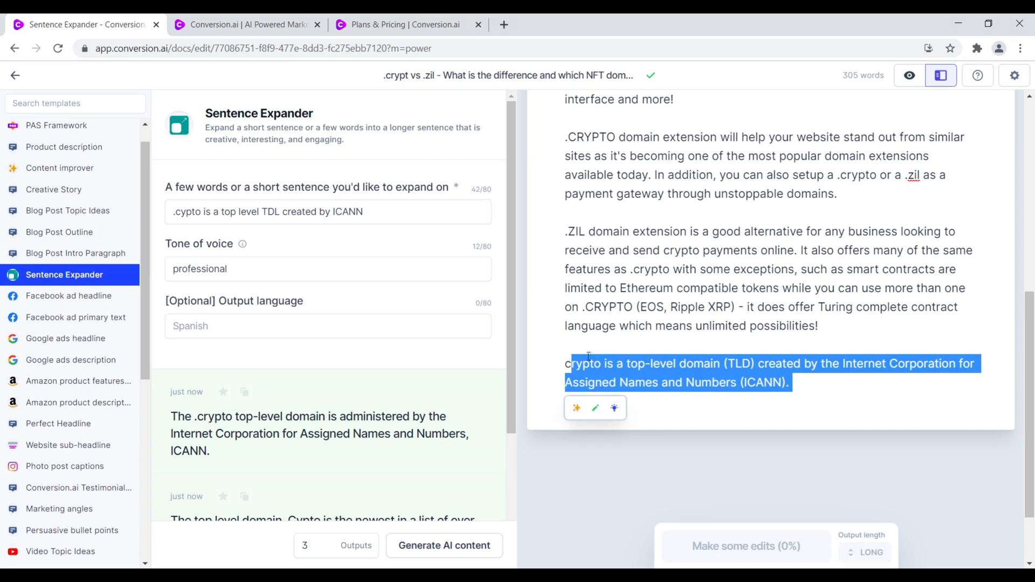
left_click(788, 385)
left_click_drag(791, 383, 567, 344)
Step: In the Content improver template, erase most of the old student text and move the old generated outputs to the trash
left_click(71, 175)
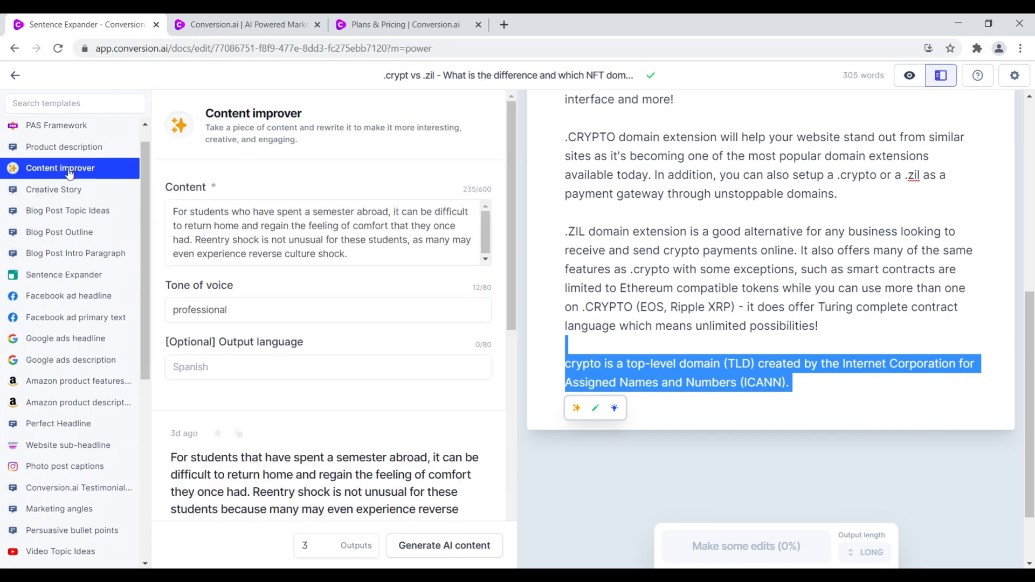
left_click(432, 257)
key("ctrl+a")
type("For stude")
key("BackSpace")
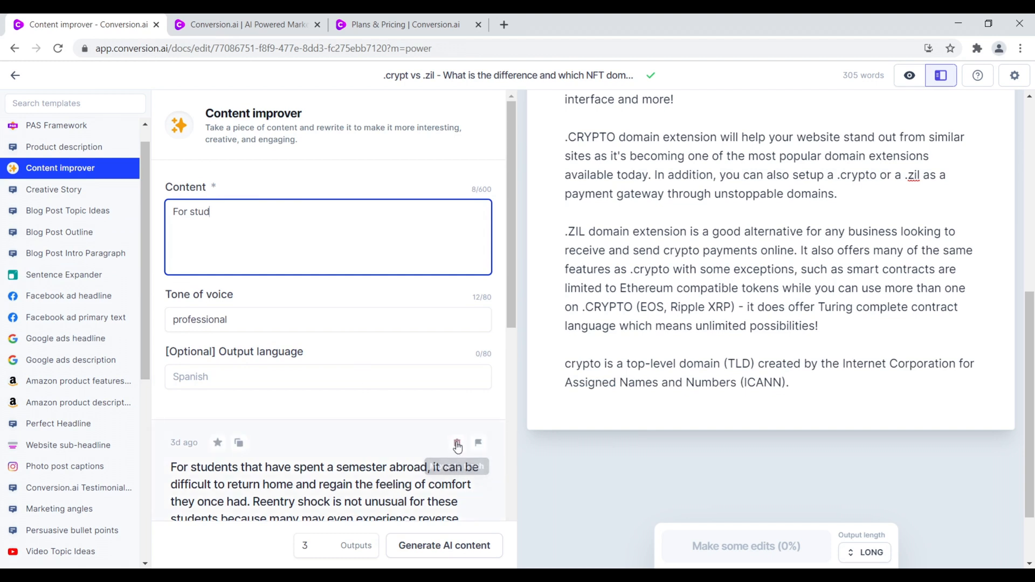
left_click(457, 444)
left_click(457, 444)
left_click(457, 444)
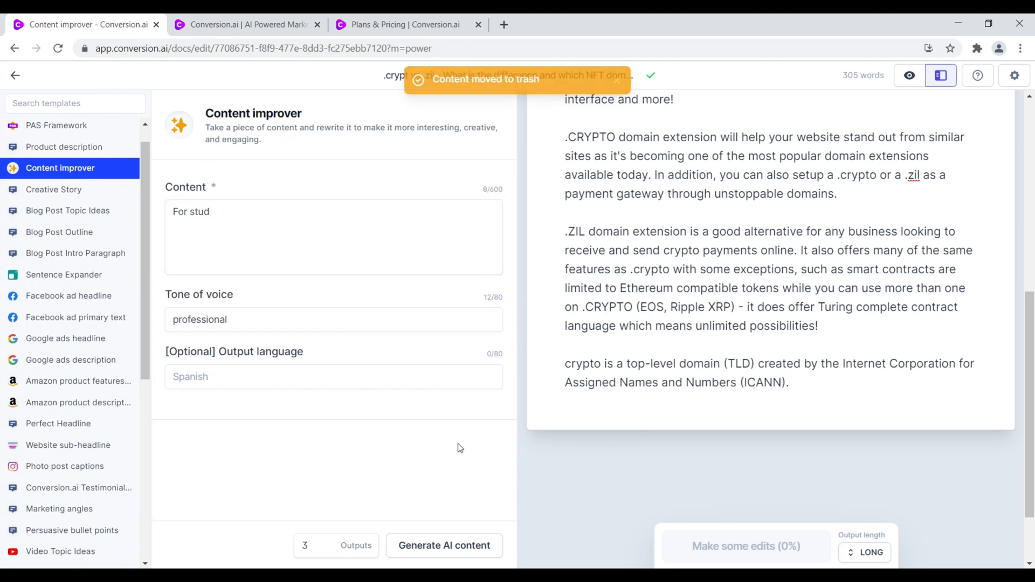
Step: Replace the Content improver's remaining content with a copy of the document's paragraph beginning ".CRYPTO domain extension will help your website stand out"
left_click(262, 223)
key("BackSpace")
key("BackSpace")
key("BackSpace")
key("BackSpace")
key("BackSpace")
key("BackSpace")
scroll(847, 264, "up", 2)
left_click_drag(848, 264, 564, 202)
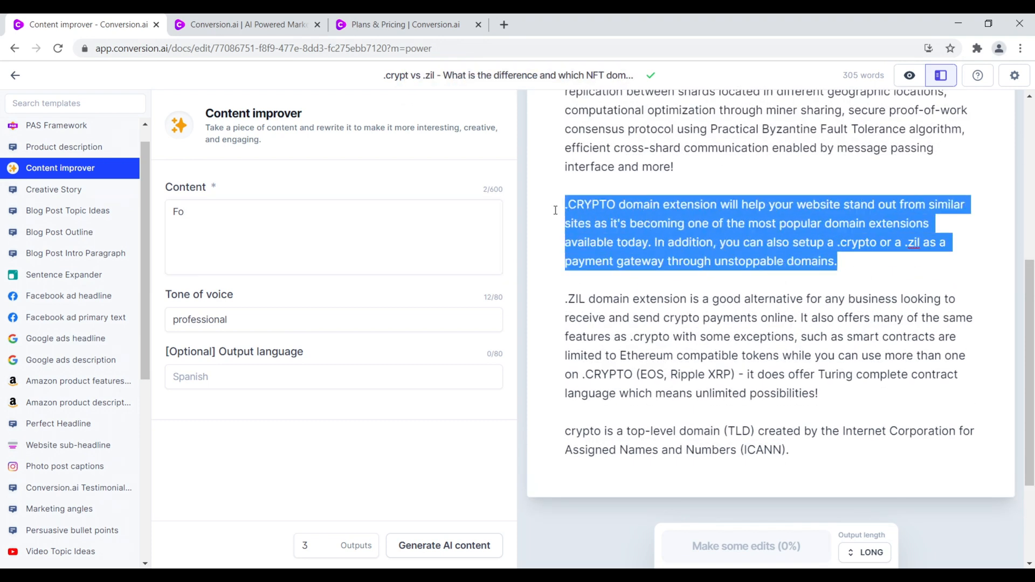
right_click(648, 214)
left_click(682, 261)
left_click(225, 211)
key("BackSpace")
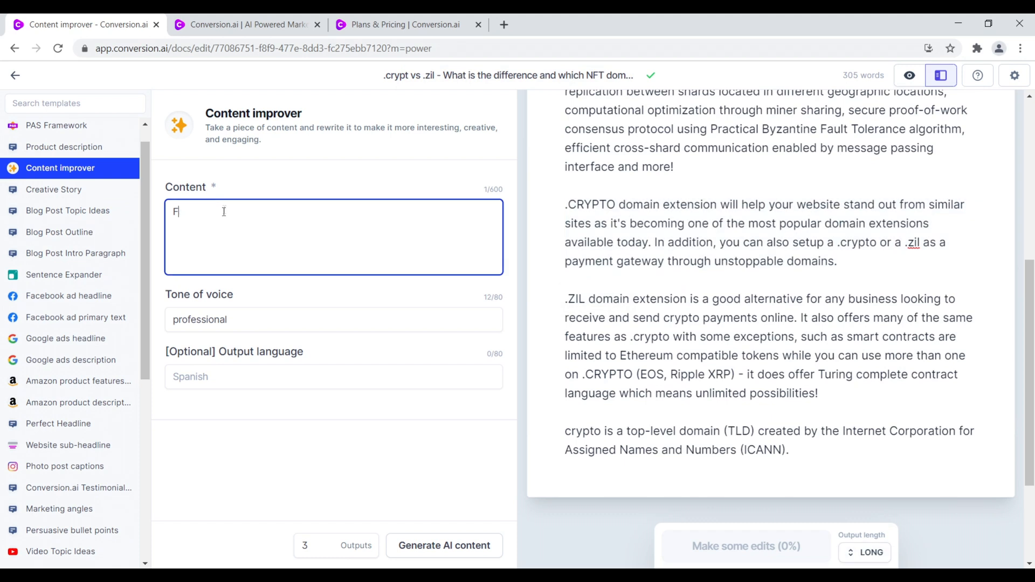
key("BackSpace")
right_click(208, 212)
left_click(235, 328)
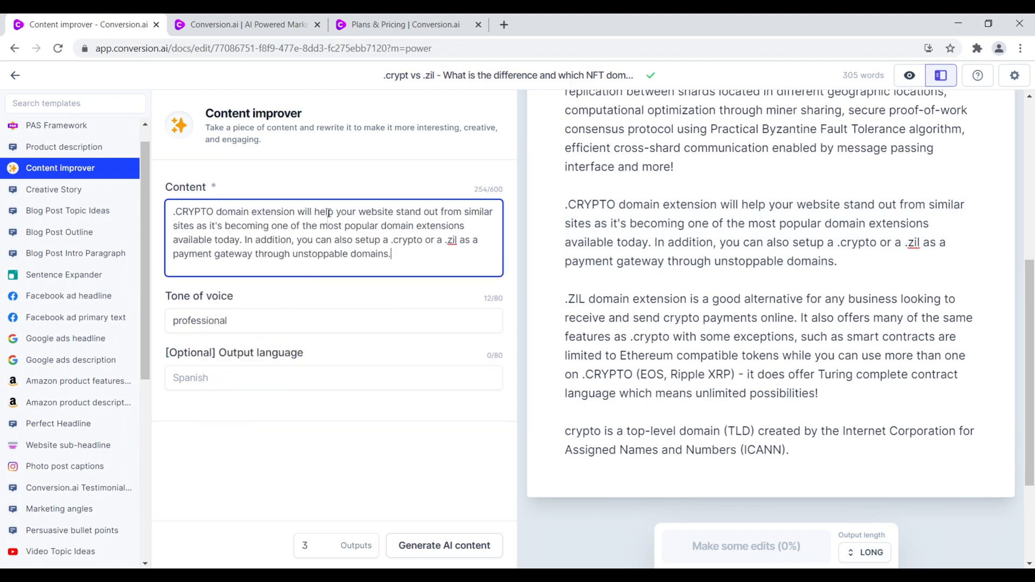
Step: Generate three improved versions of the .CRYPTO domain extension paragraph and read through them
left_click(439, 542)
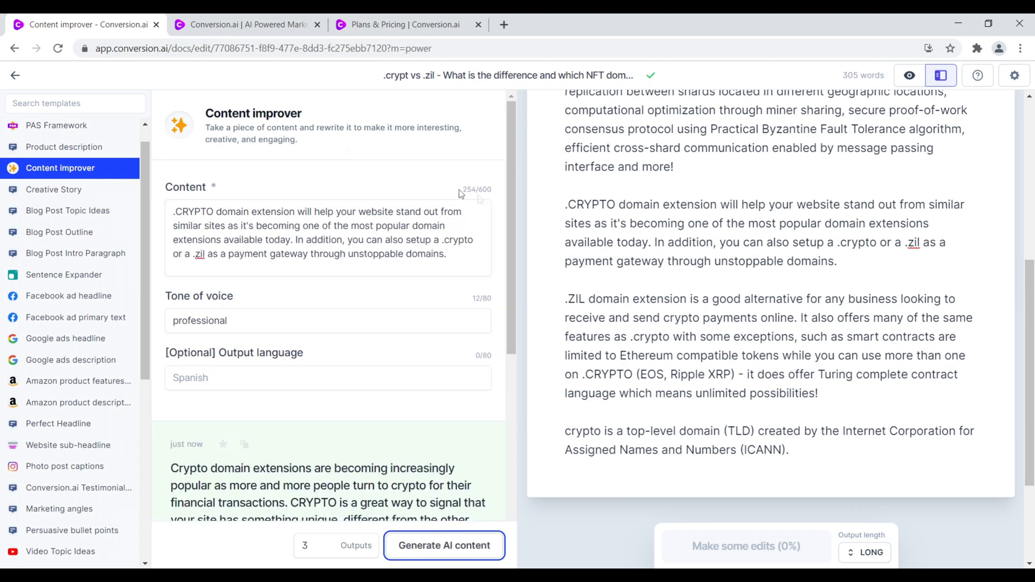
left_click_drag(514, 169, 501, 270)
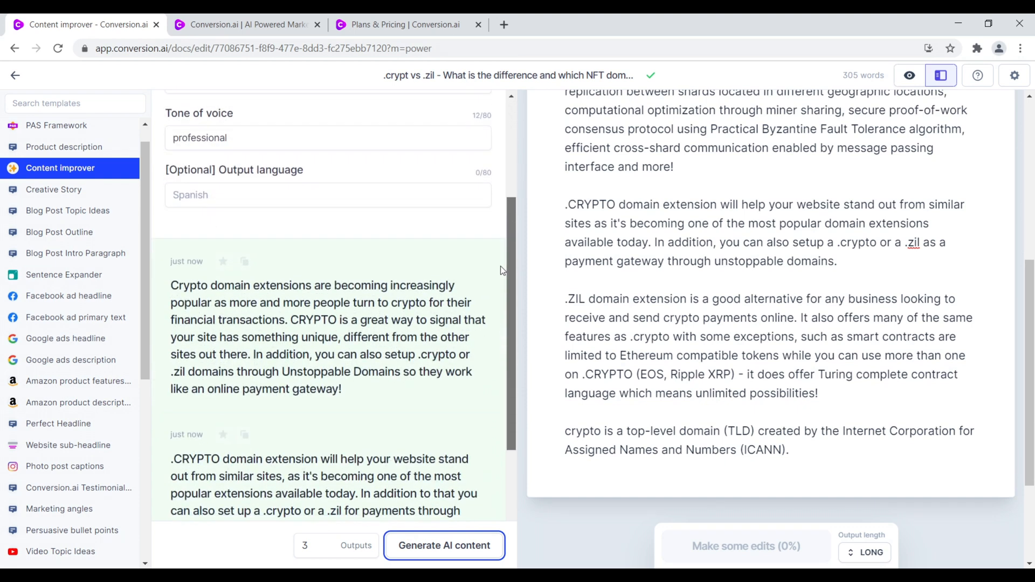
Step: In focus mode, rewrite the document's closing ICANN sentence with the content improver, regenerate the suggestion once and replace the original text with it
left_click(909, 75)
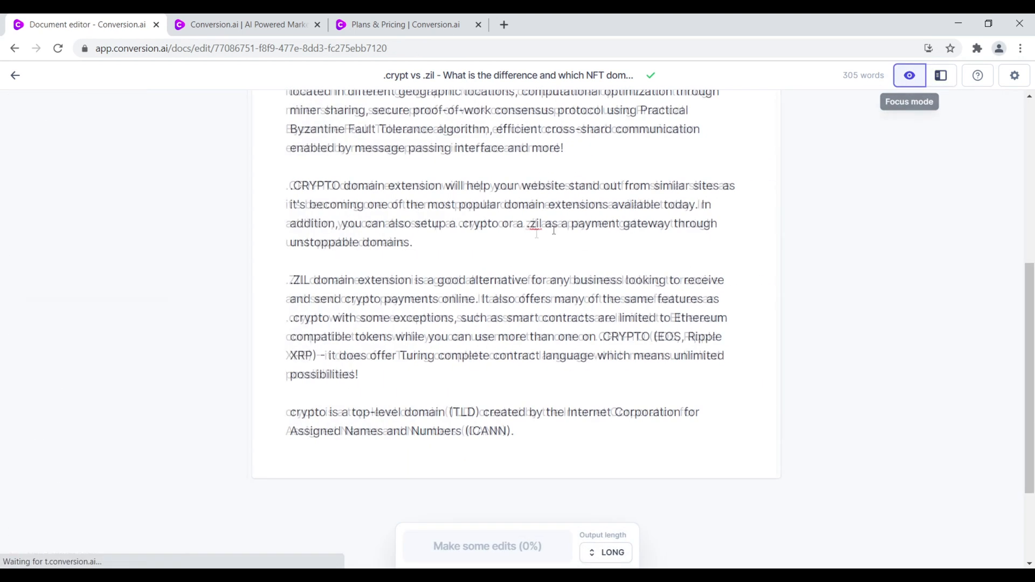
left_click_drag(507, 431, 286, 415)
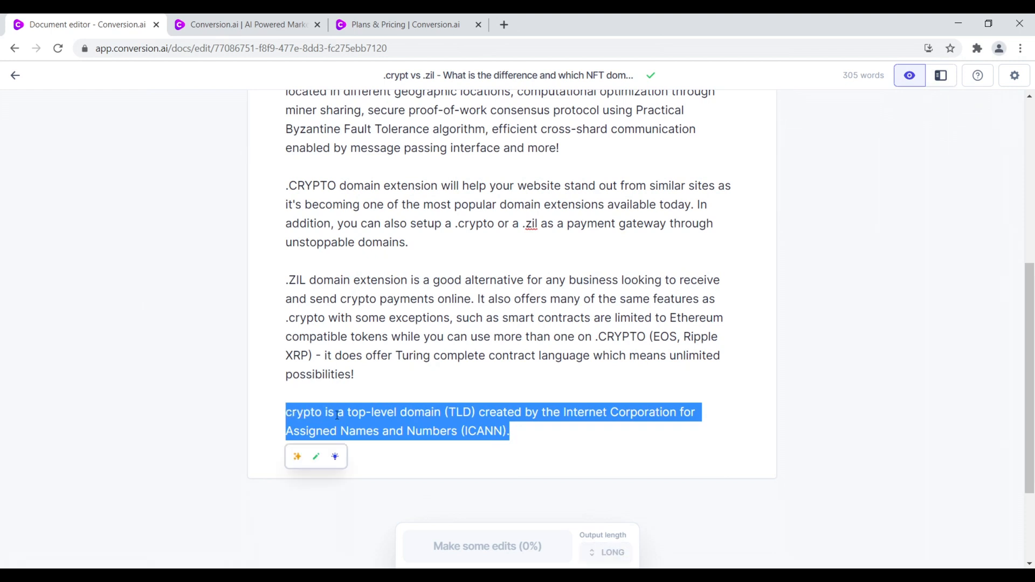
left_click(299, 460)
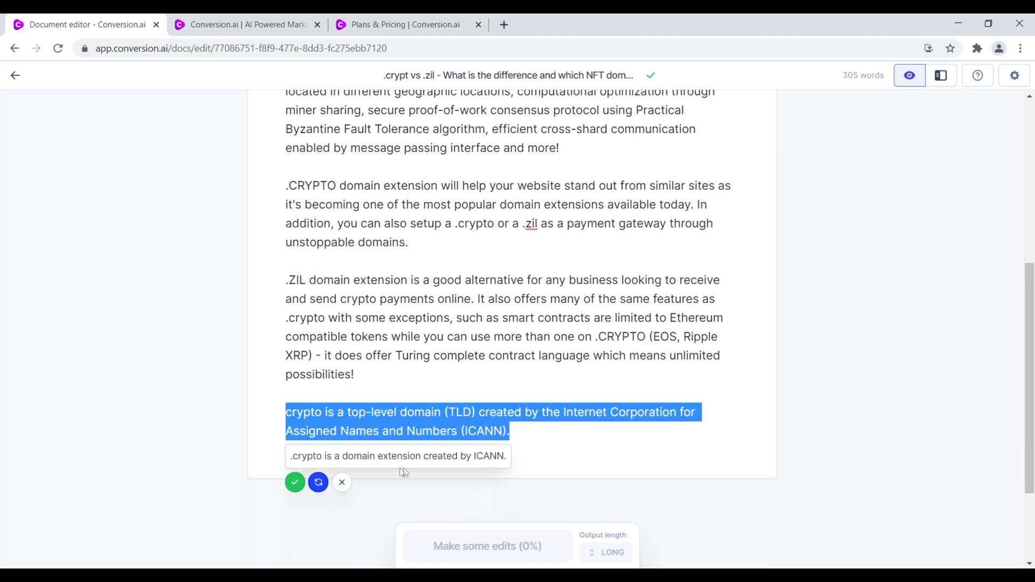
left_click(319, 483)
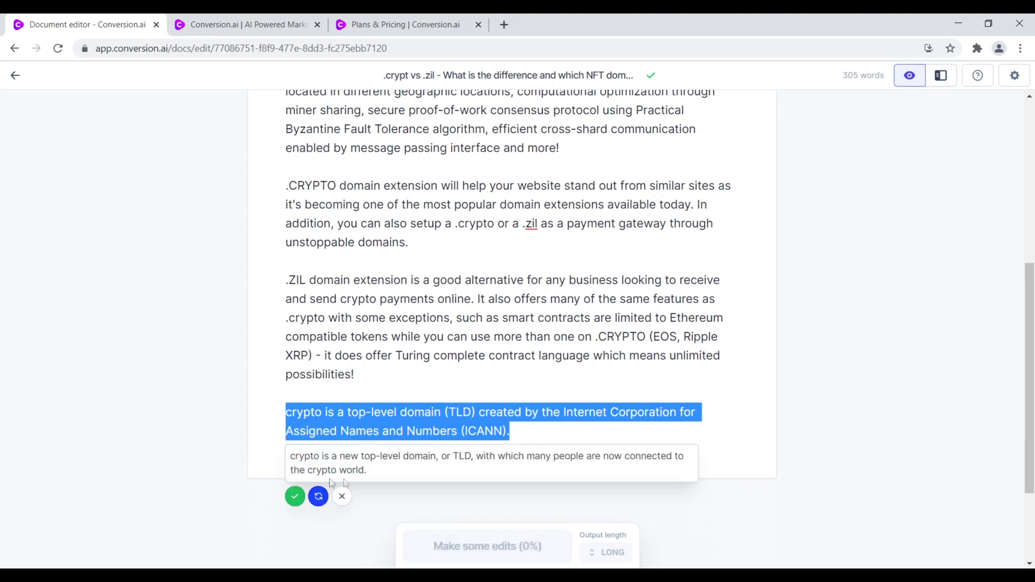
left_click(296, 497)
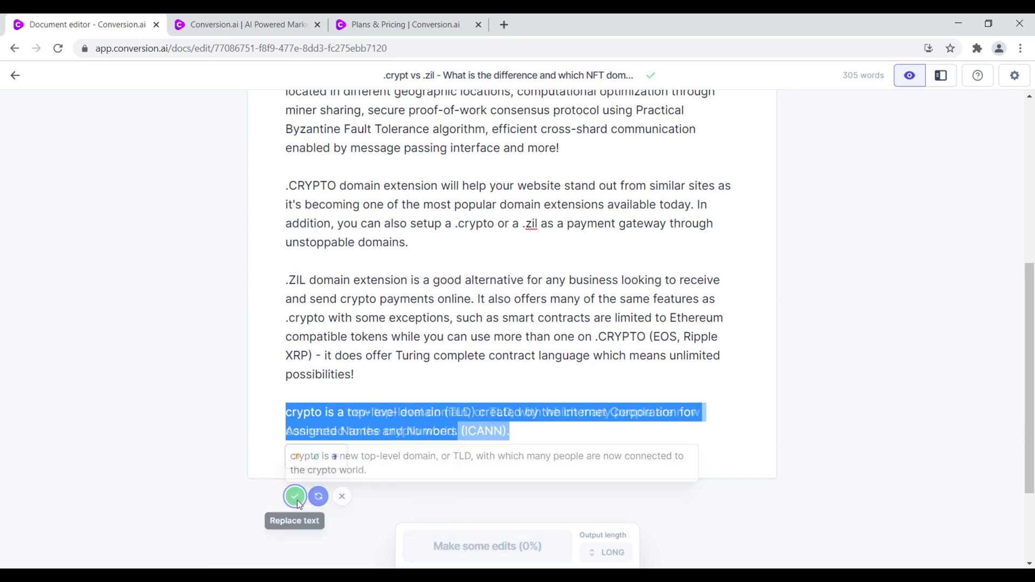
left_click(461, 444)
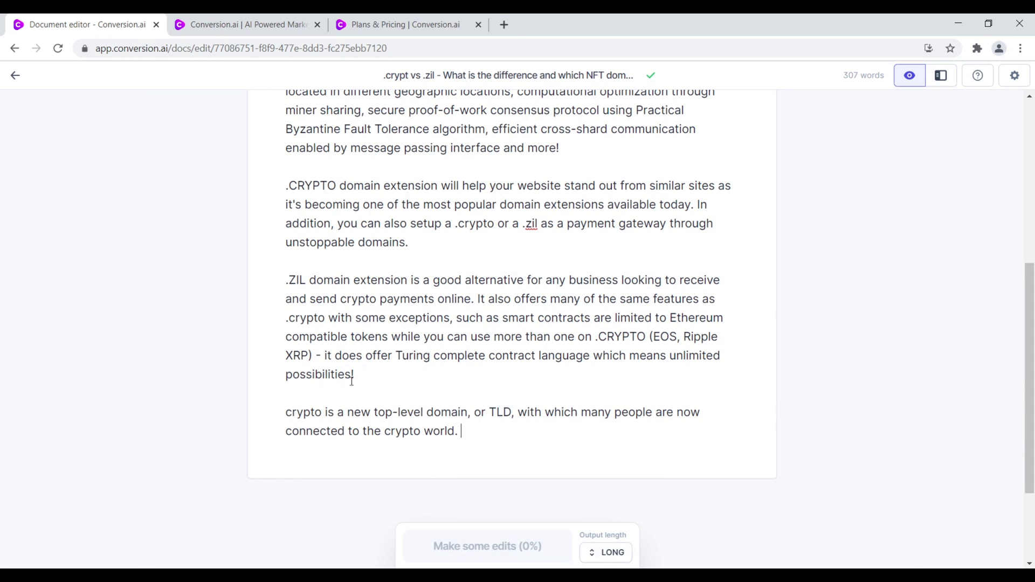
Step: Open the Creative Story template in power mode and move all its old .com extension outputs to the trash
scroll(550, 222, "up", 5)
scroll(825, 264, "down", 6)
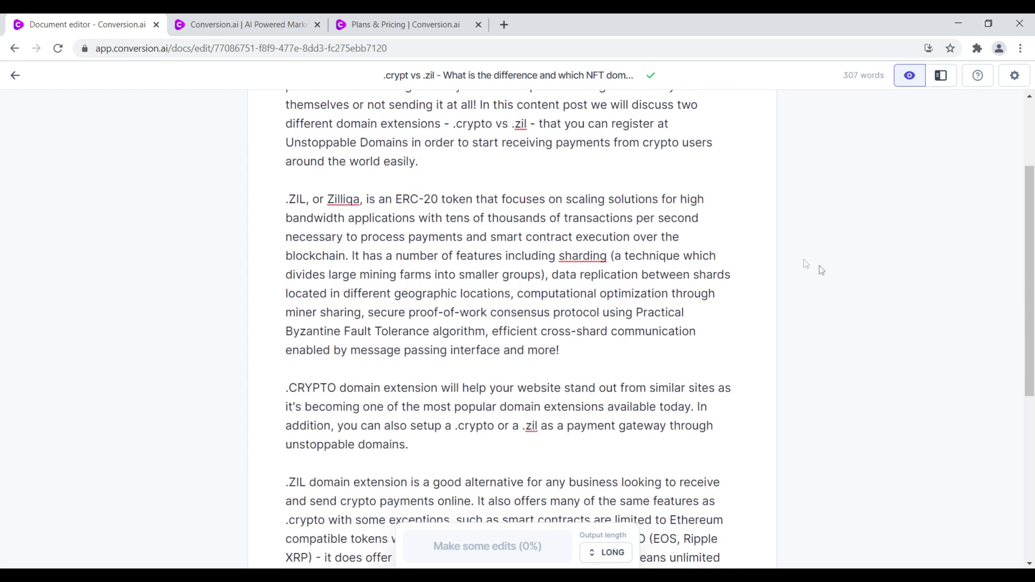
left_click(944, 81)
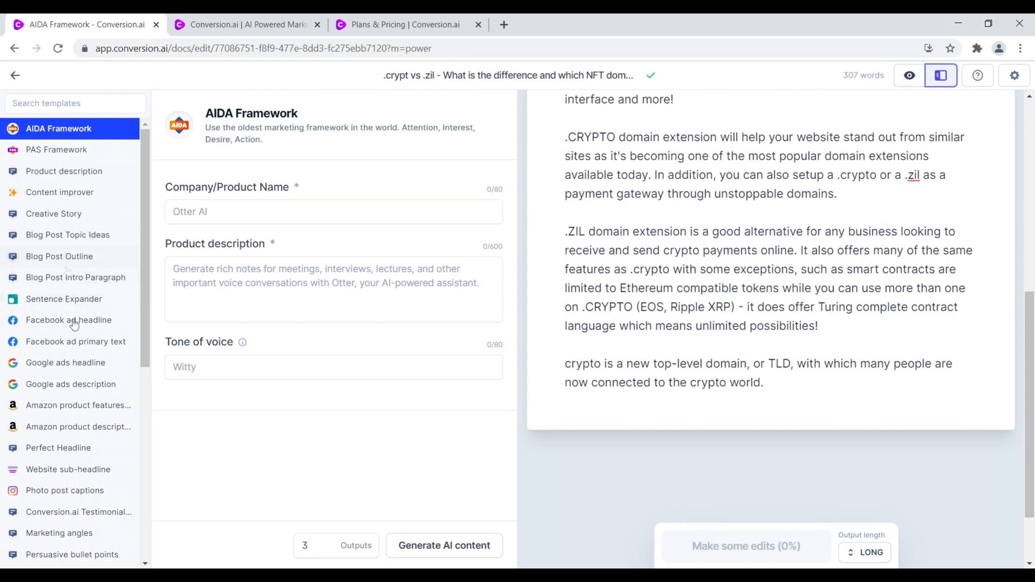
left_click(69, 217)
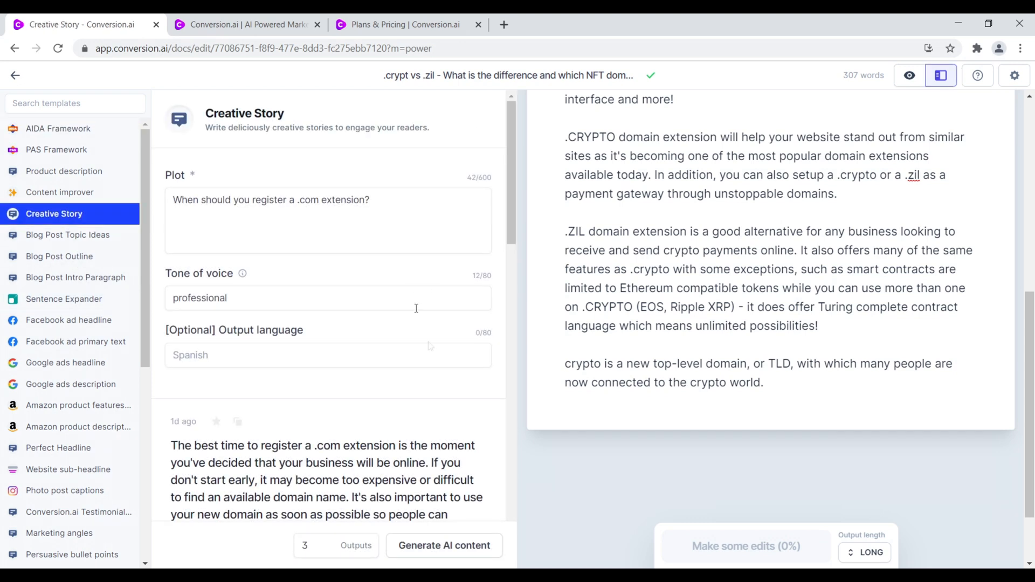
left_click(458, 422)
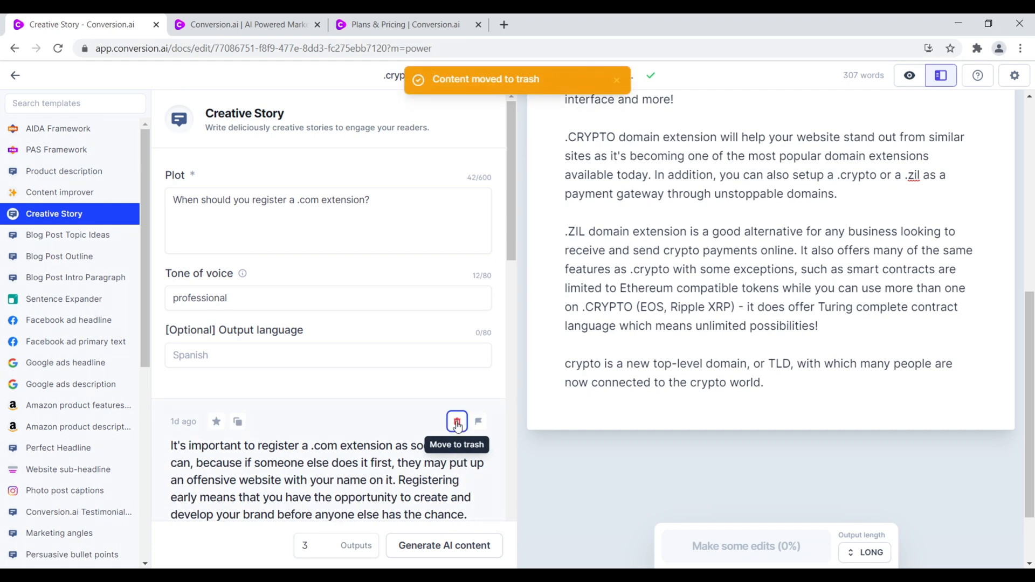
left_click(457, 423)
left_click(457, 422)
left_click(458, 423)
left_click(458, 422)
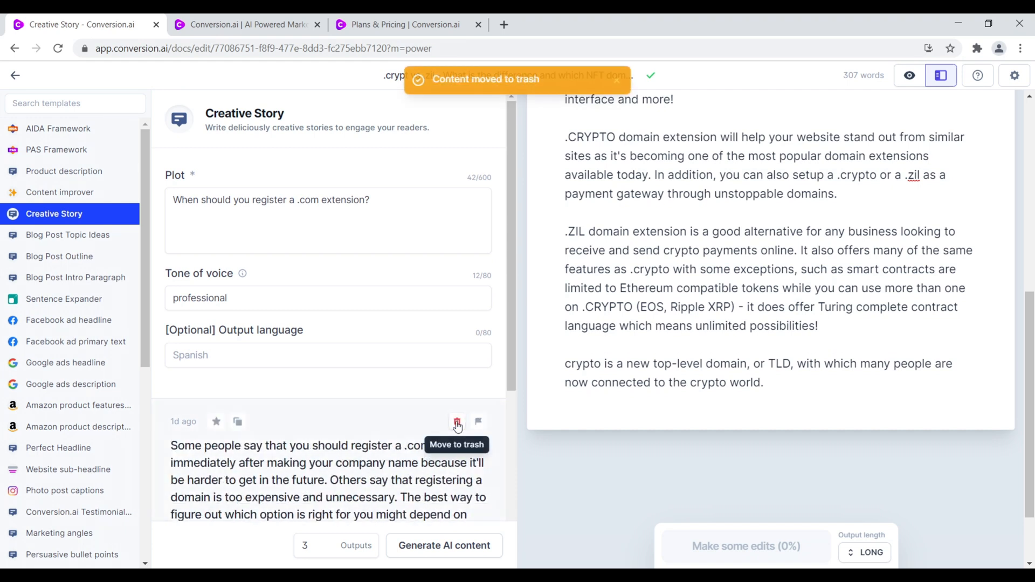
left_click(457, 423)
left_click(457, 423)
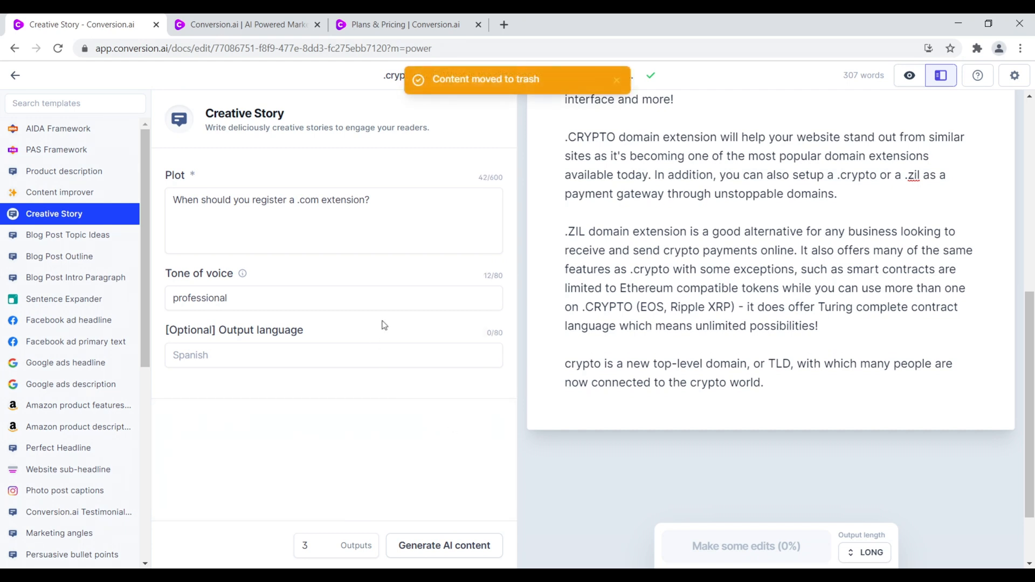
Step: Replace the Creative Story plot with ".cypto vs .zil which is the best nft domain extension"
left_click_drag(378, 203, 224, 212)
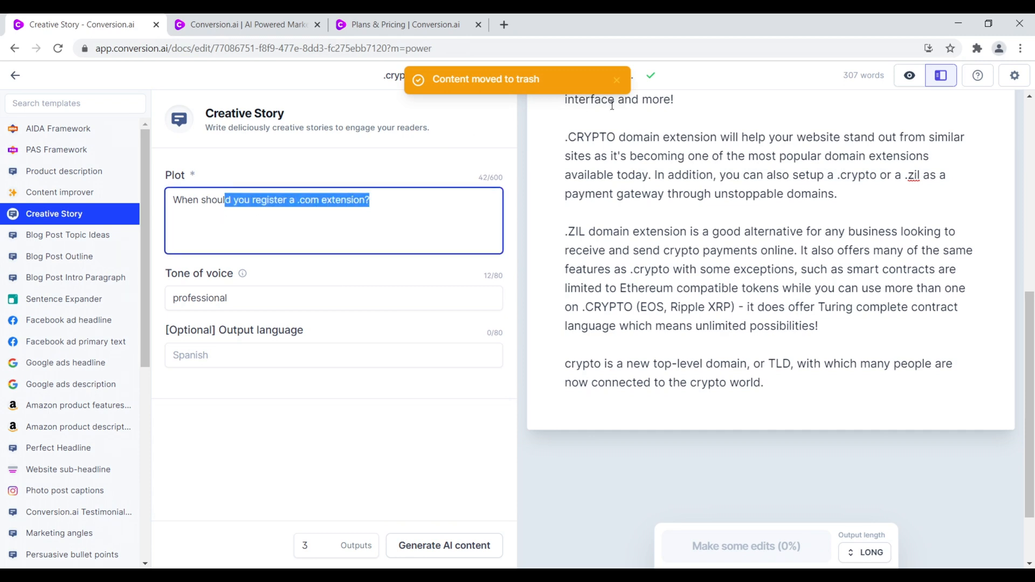
left_click(251, 197)
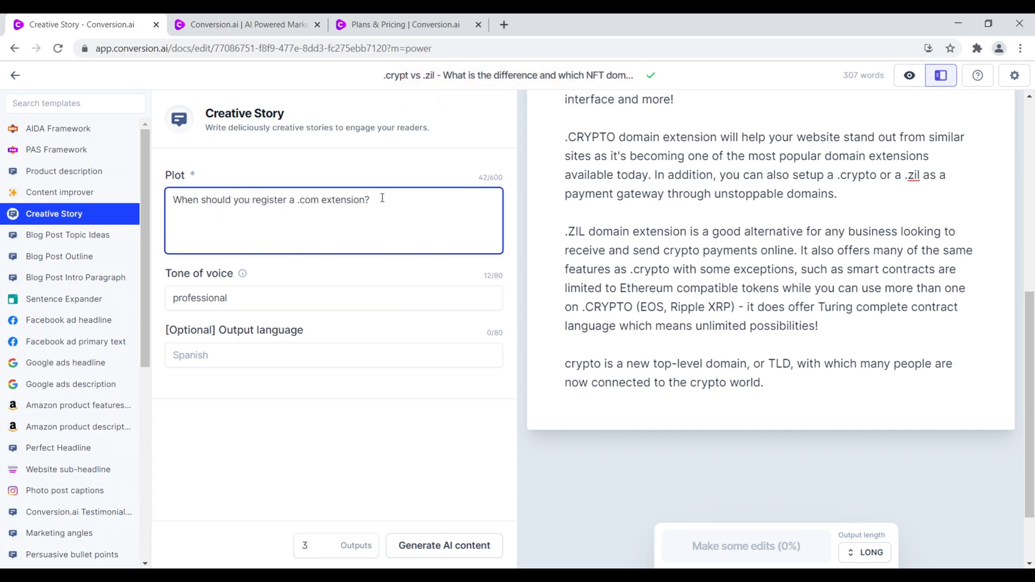
left_click_drag(383, 198, 208, 197)
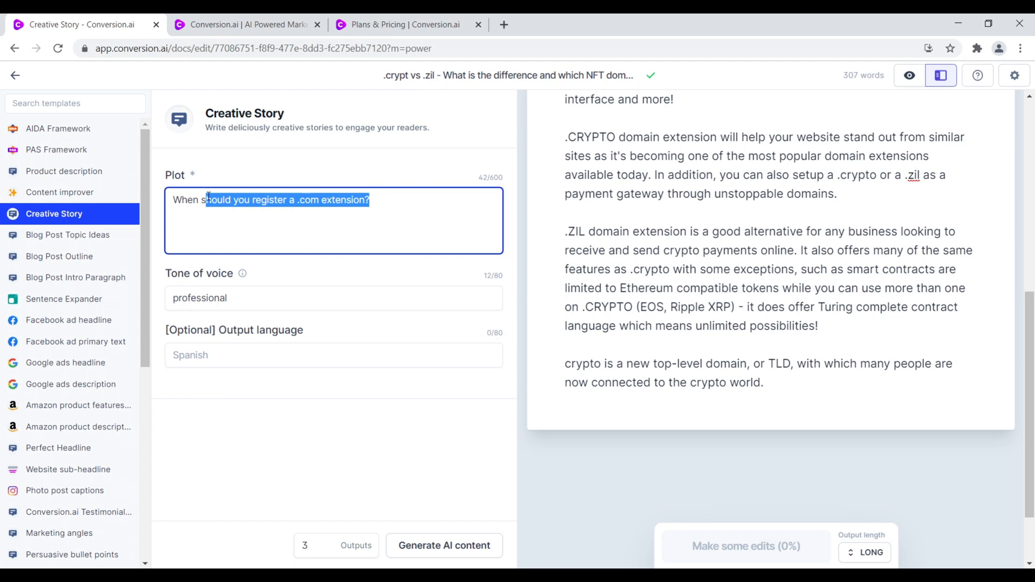
key("BackSpace")
key("BackSpace")
key("BackSpace")
key("BackSpace")
key("BackSpace")
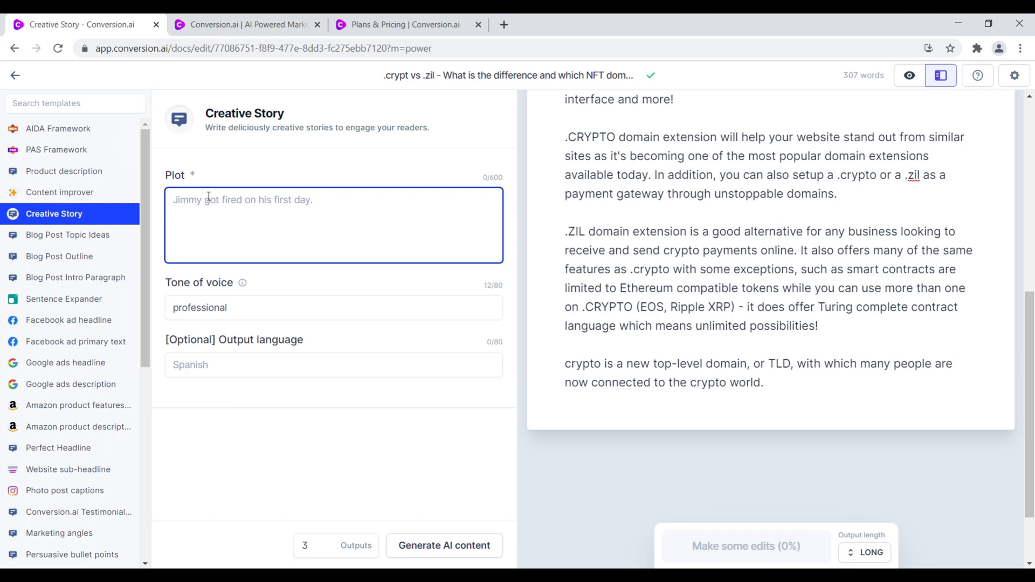
type(".cypto Ns .zil which is the be")
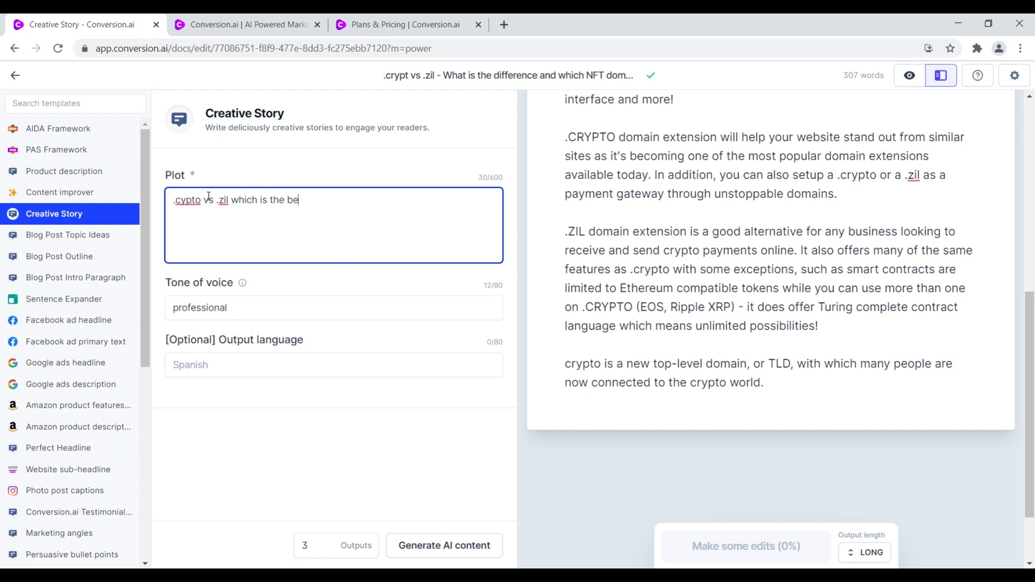
type("st nft domain extension")
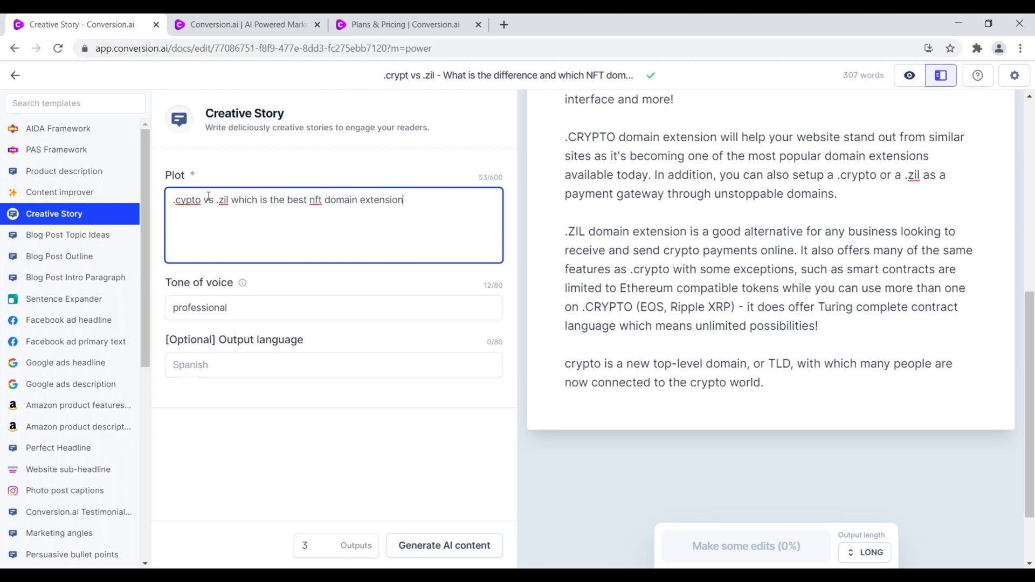
Step: Generate three creative stories from the new plot and read through the outputs
left_click(461, 546)
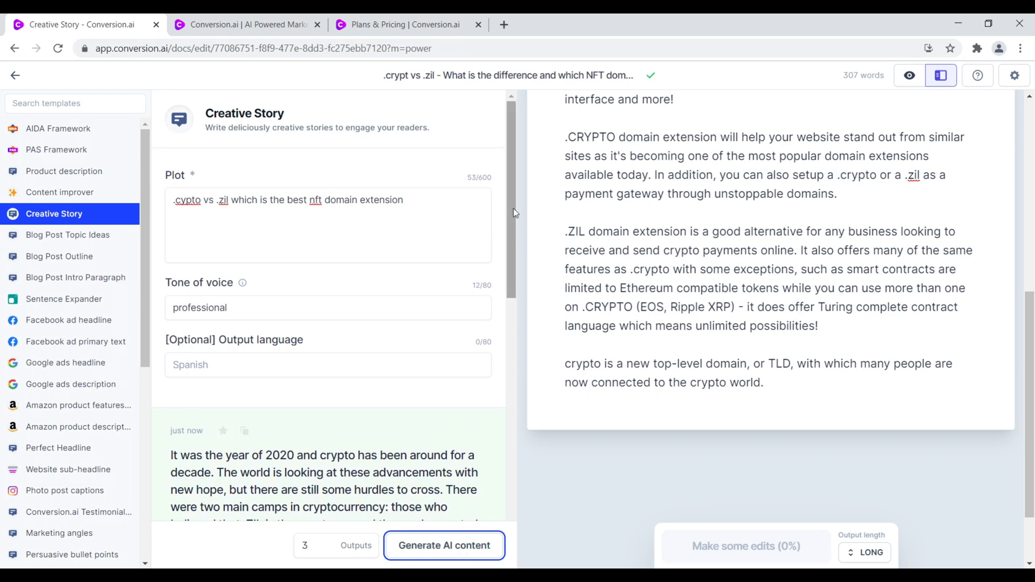
scroll(514, 235, "down", 1)
scroll(512, 234, "down", 1)
left_click_drag(513, 234, 517, 346)
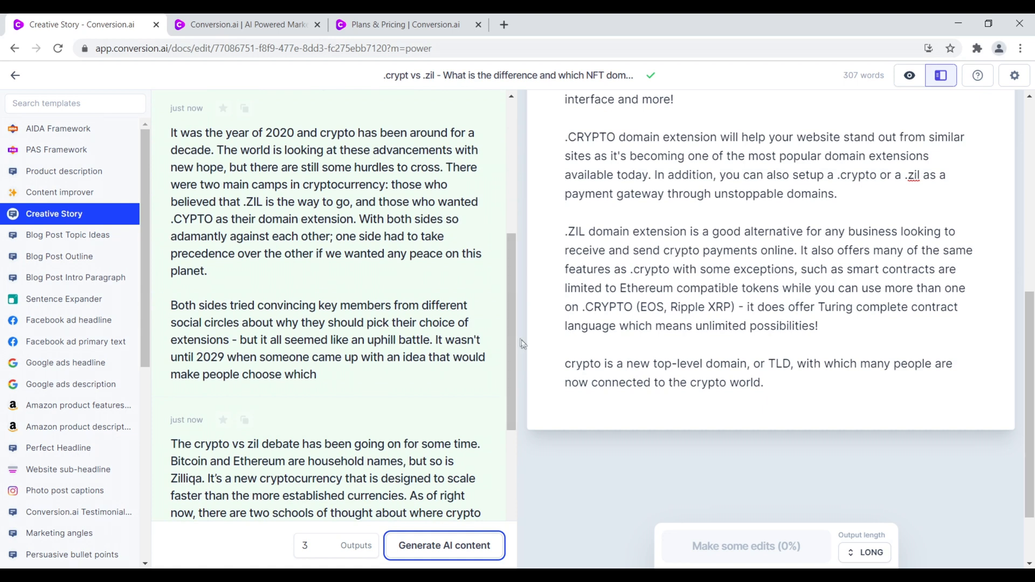
left_click(505, 331)
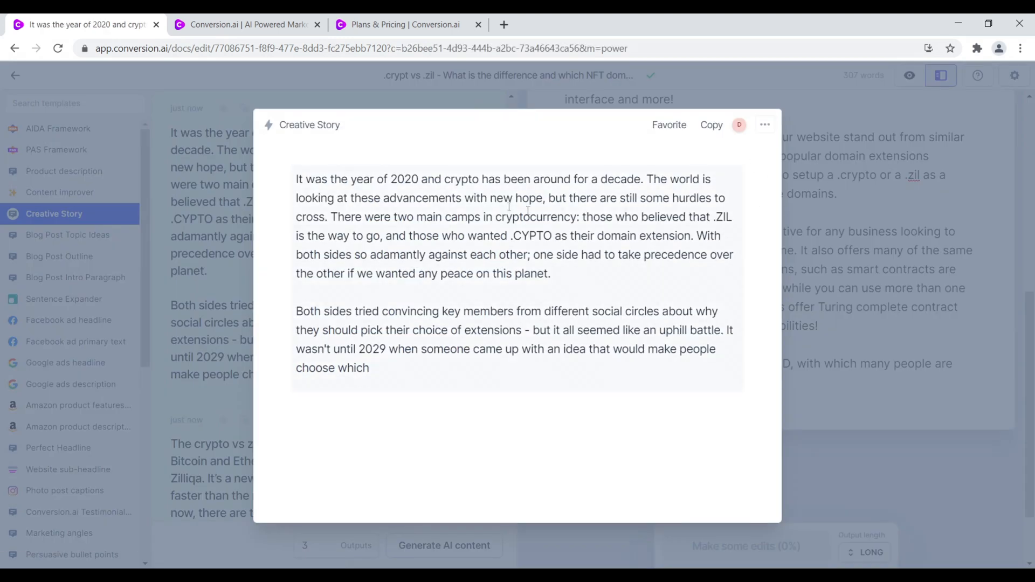
left_click(863, 274)
scroll(253, 205, "down", 5)
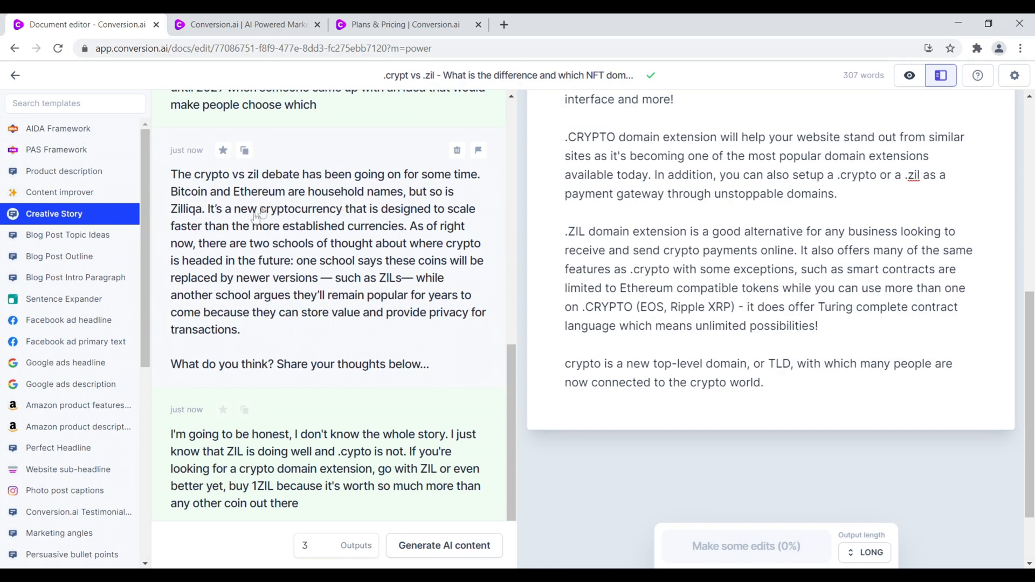
Step: Copy the first paragraph of the generated story beginning "The crypto vs zil debate has been going on for some time"
left_click(254, 212)
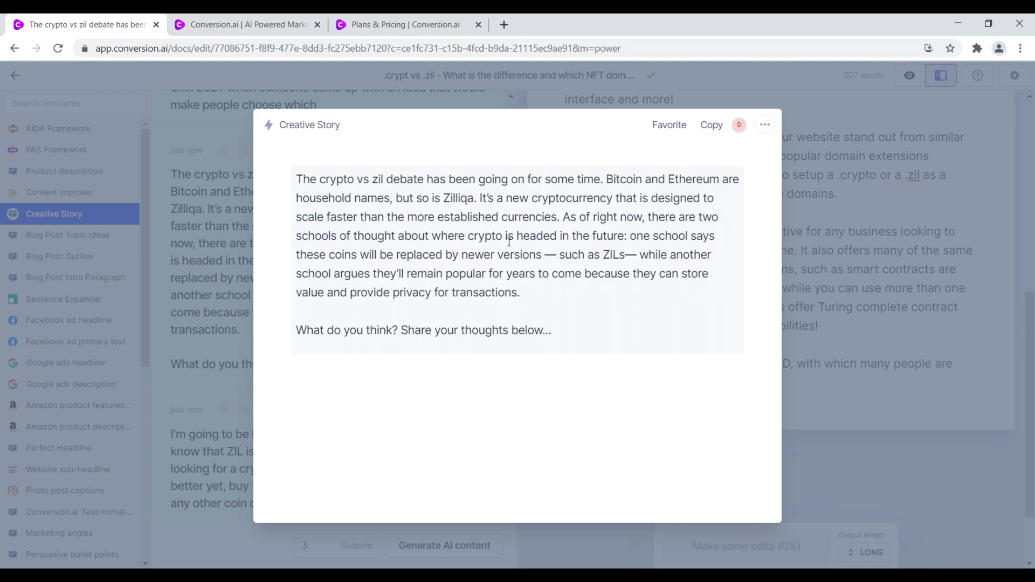
left_click_drag(540, 294, 289, 181)
right_click(374, 196)
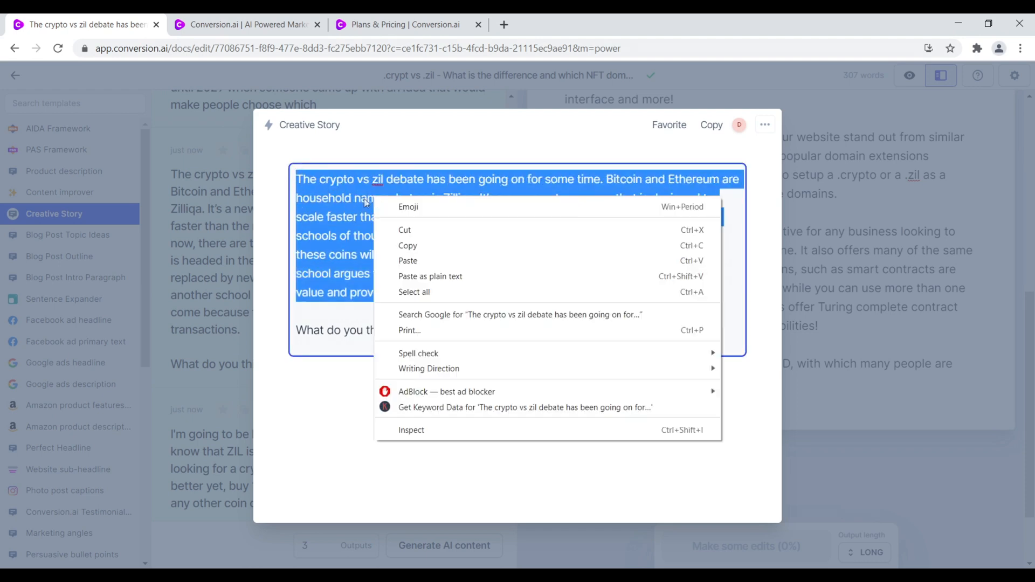
left_click(396, 248)
left_click(865, 209)
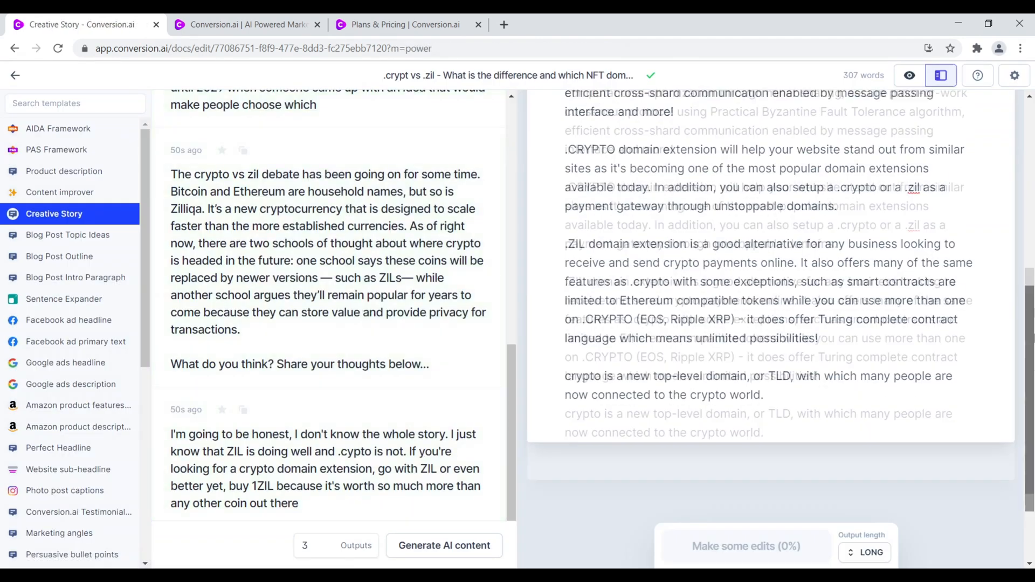
Step: Return to focus mode and paste the copied debate paragraph as a new paragraph at the end of the document
left_click(910, 75)
left_click_drag(1033, 298, 998, 346)
left_click(469, 406)
key("Return")
key("Return")
right_click(292, 460)
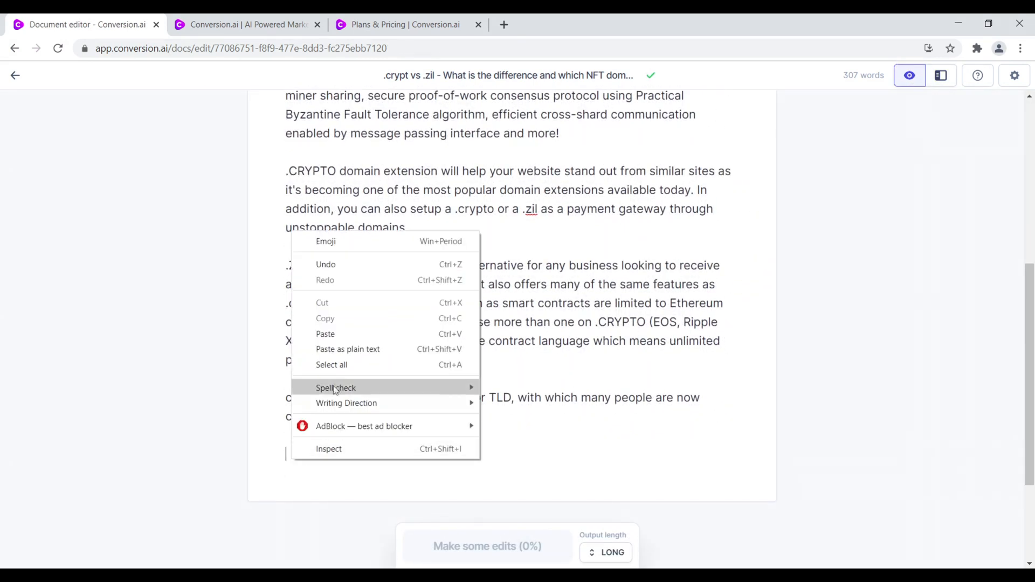
left_click(333, 335)
scroll(332, 338, "down", 3)
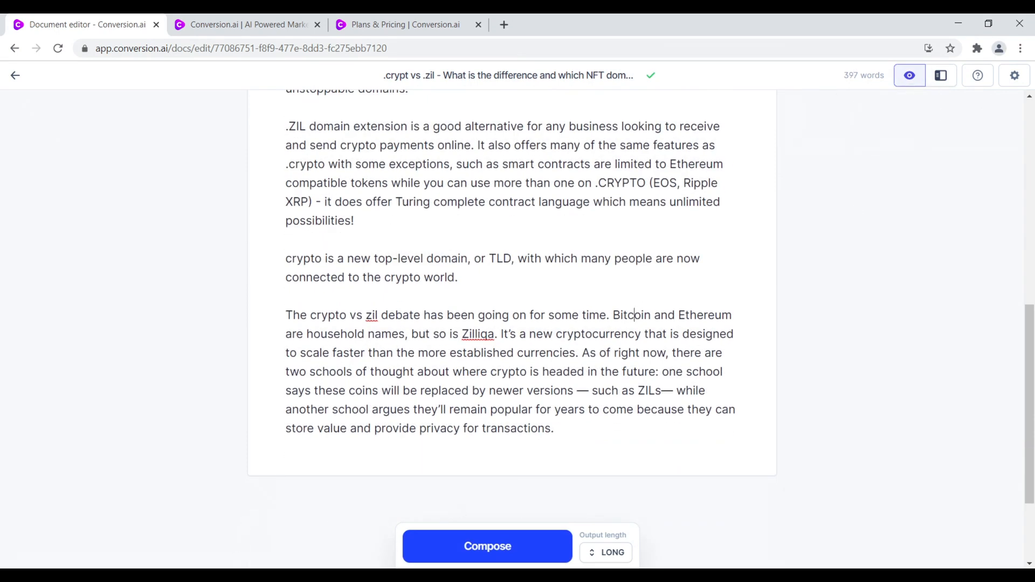
Step: Check the saved notes in Notepad and look back over the article's .ZIL and .CRYPTO paragraphs down to its end
key("alt+Tab")
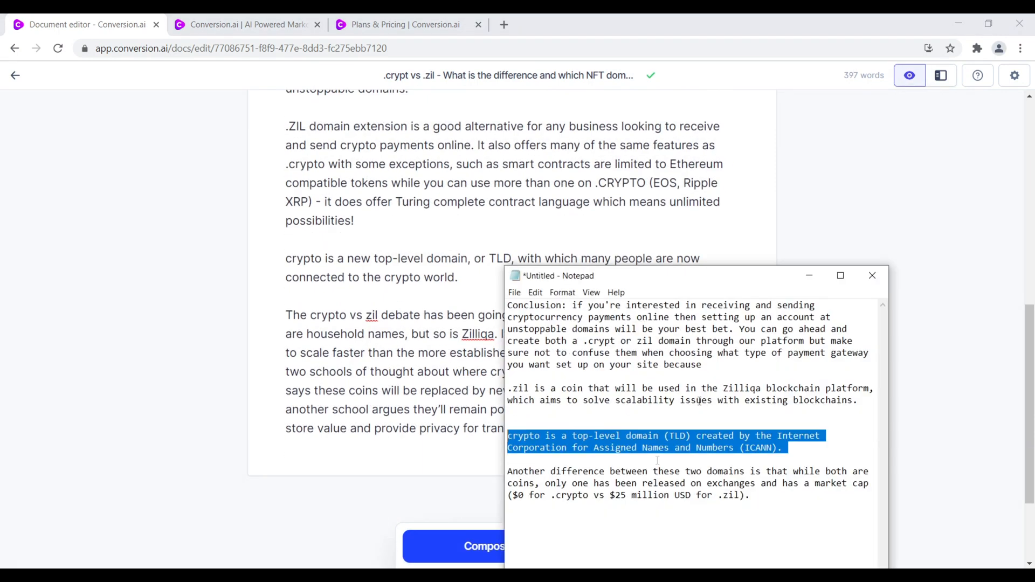
left_click(810, 277)
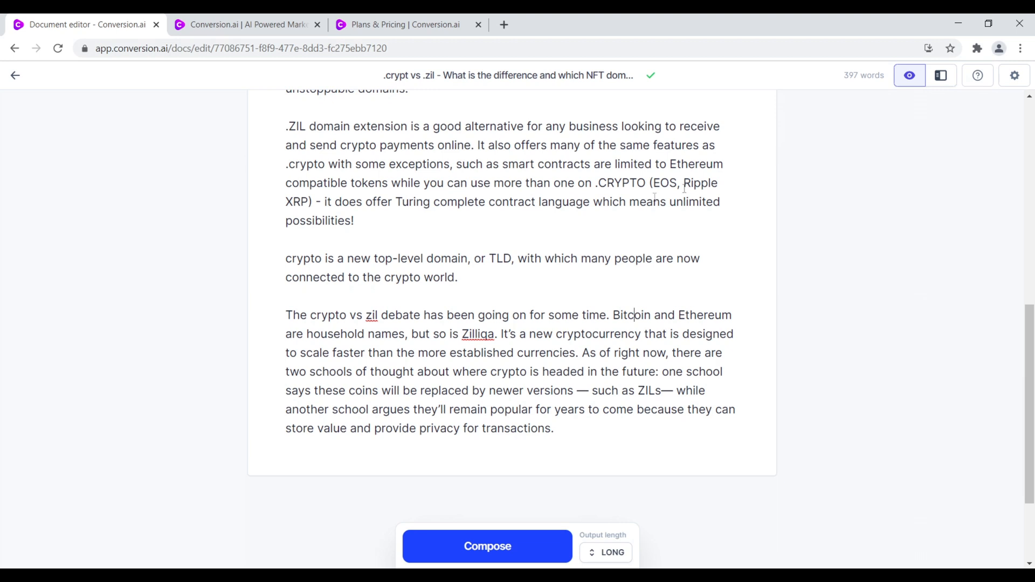
left_click_drag(647, 182, 602, 187)
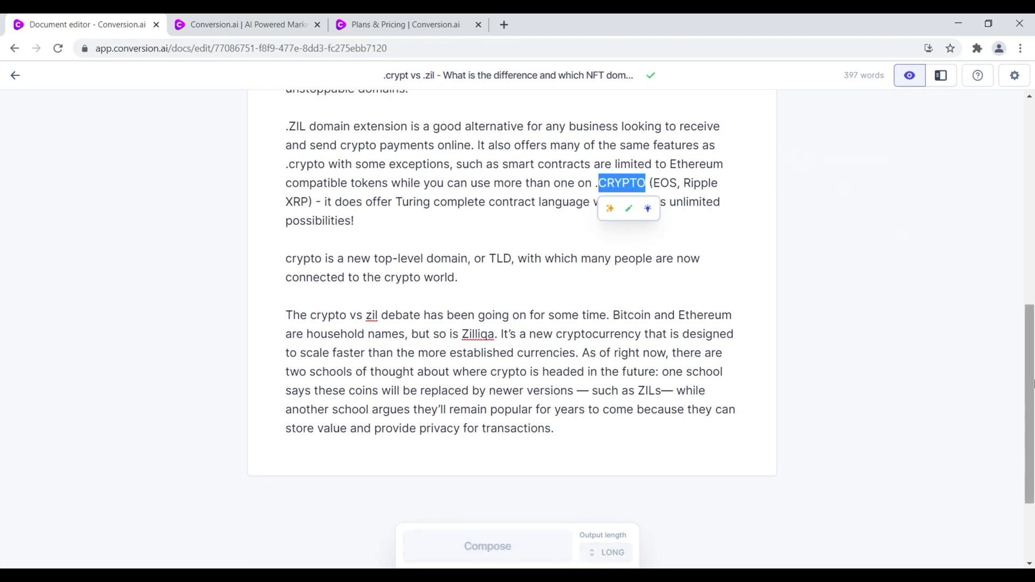
scroll(520, 297, "up", 5)
left_click(520, 298)
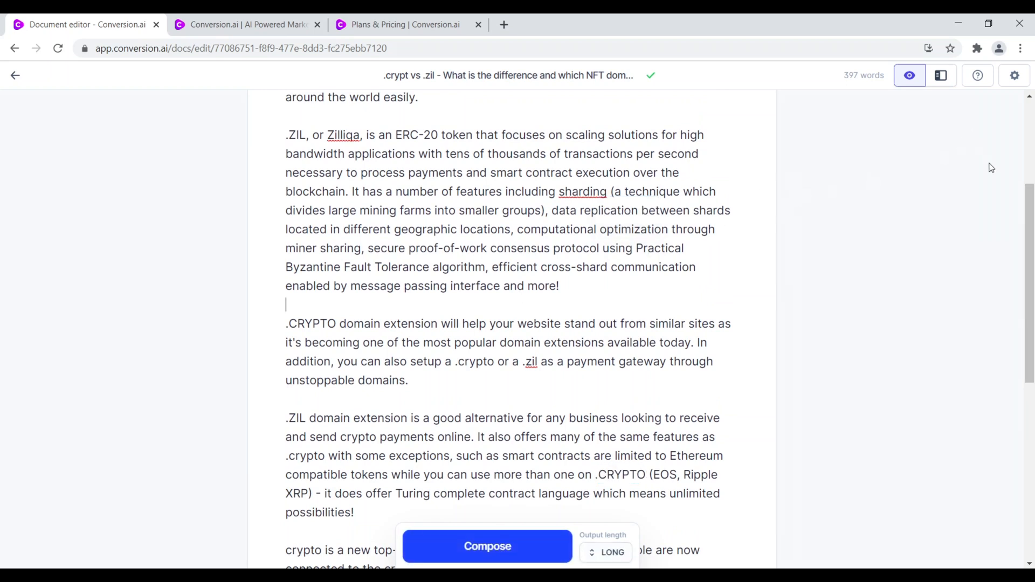
left_click(942, 76)
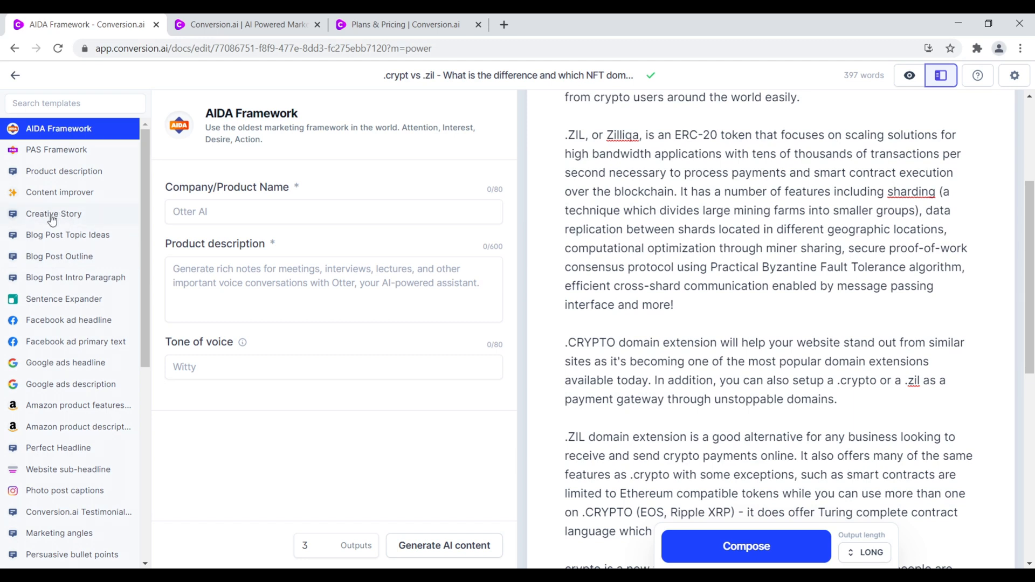
left_click(907, 78)
scroll(410, 364, "down", 8)
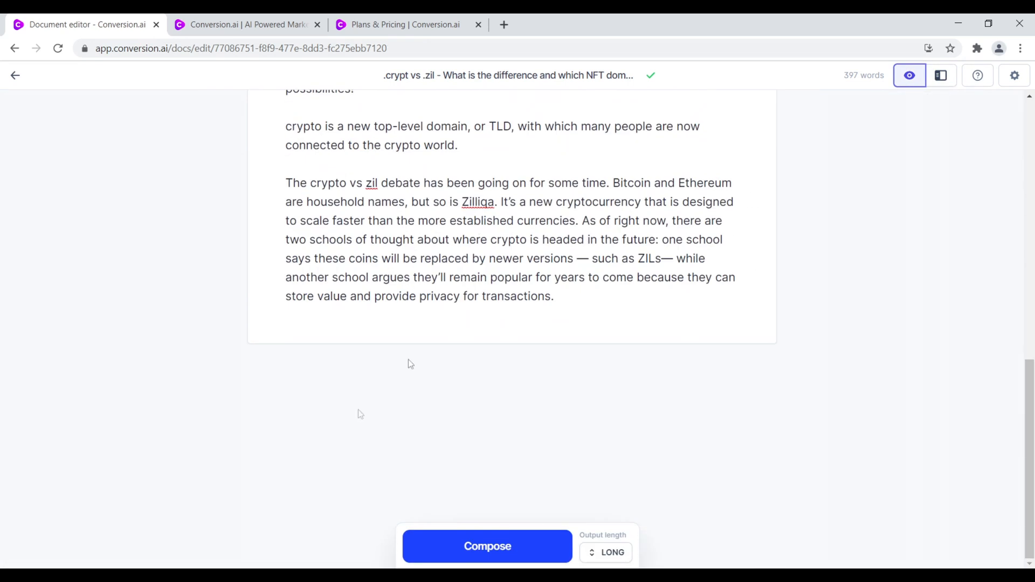
Step: Start a new paragraph at the end of the article and compose more AI text there with the output length set to long
left_click(574, 294)
key("Return")
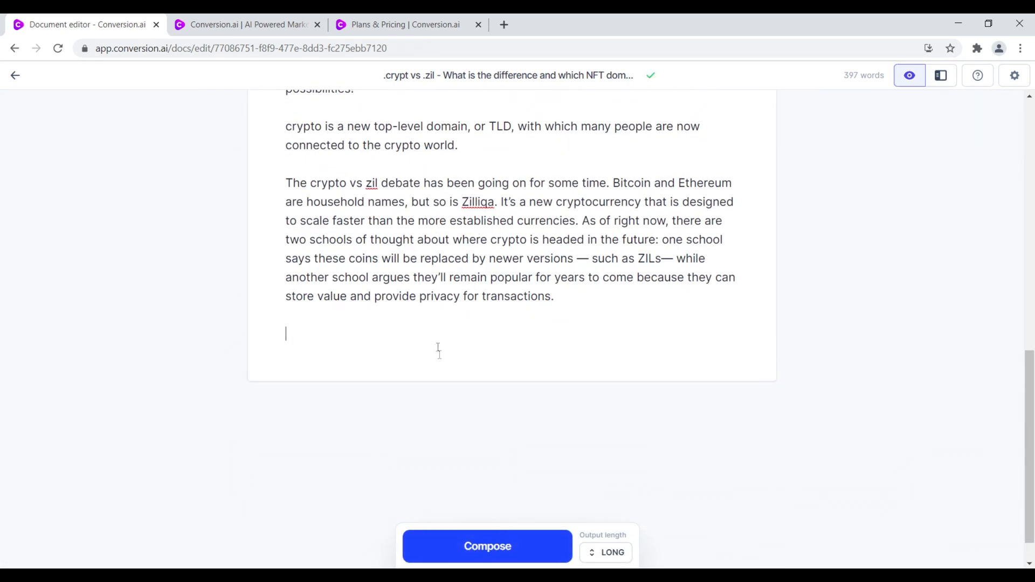
left_click(460, 542)
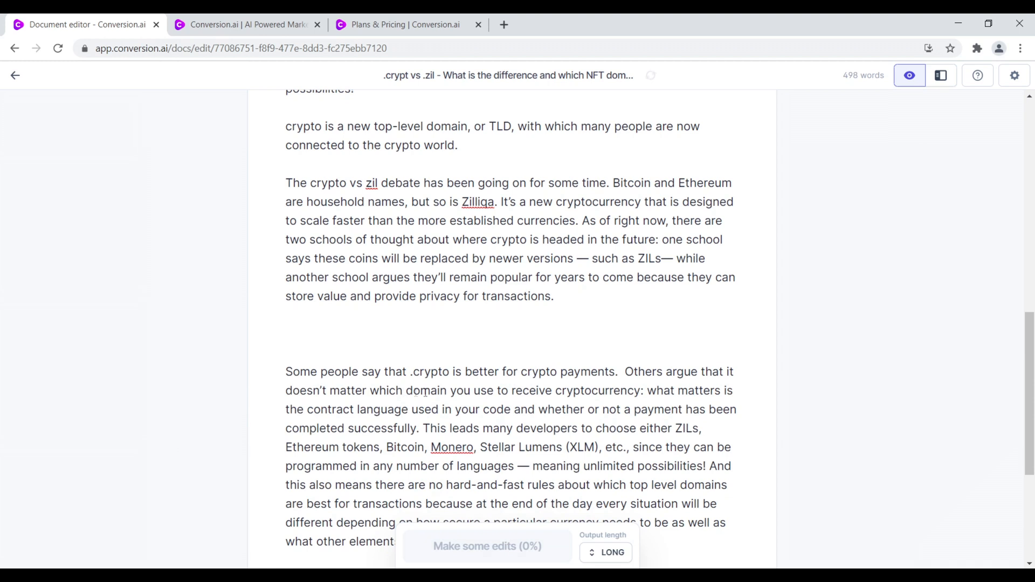
Step: Read through the newly composed paragraph on .crypto payments and domain choice to its end
left_click_drag(463, 391, 627, 390)
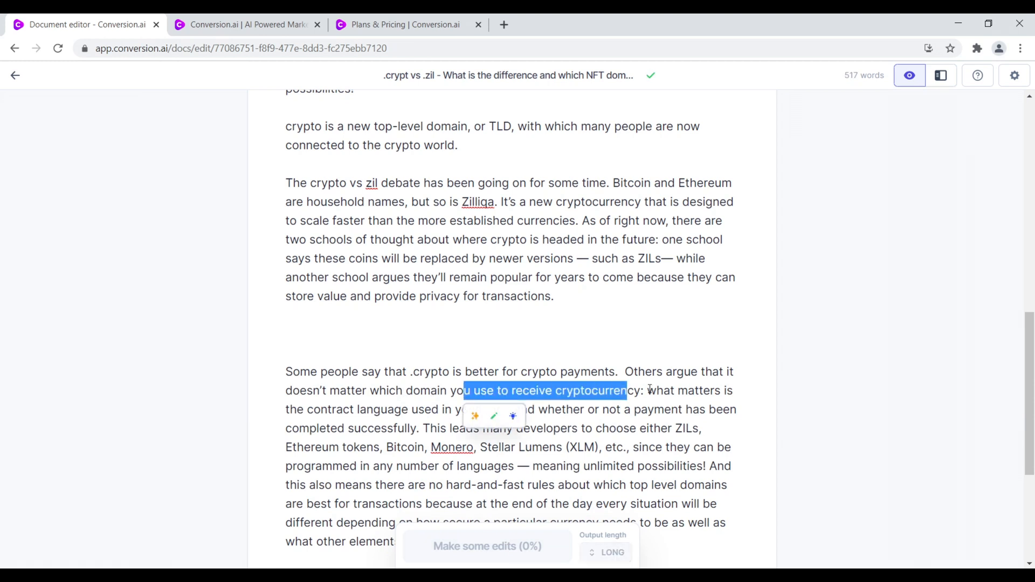
left_click(349, 390)
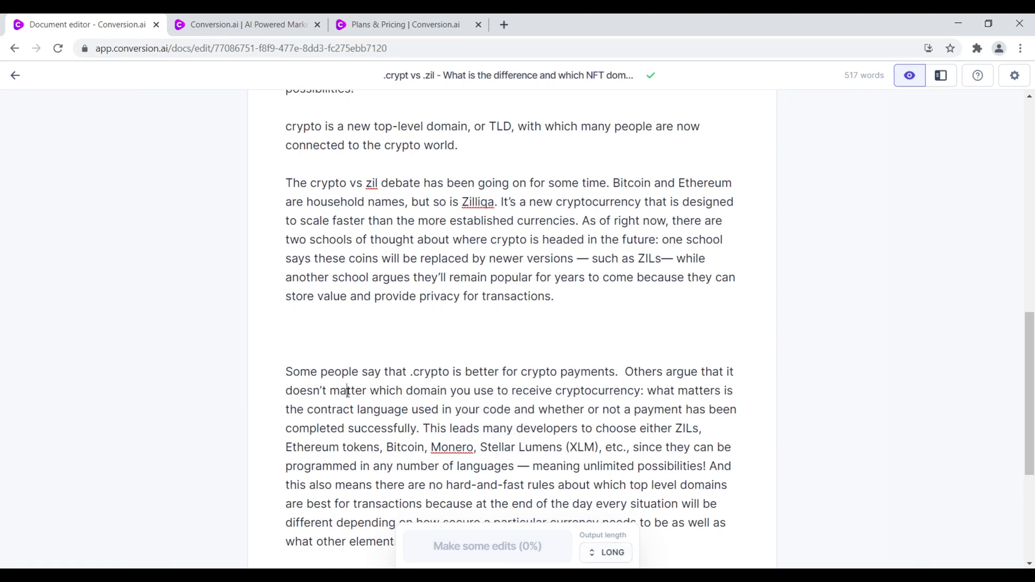
left_click_drag(420, 409, 608, 431)
scroll(501, 253, "down", 2)
left_click_drag(462, 245, 474, 245)
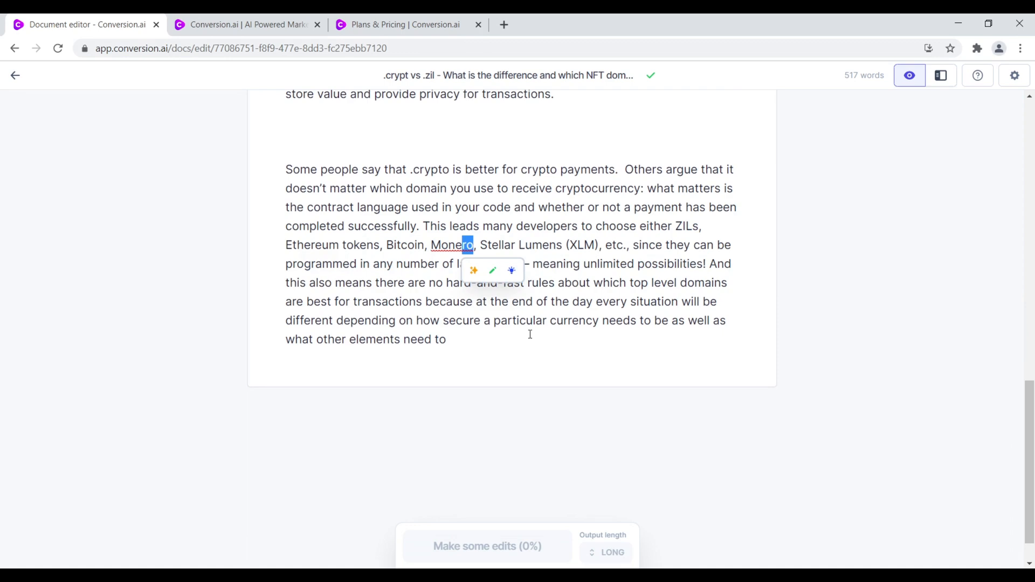
left_click_drag(1031, 486, 1033, 285)
Step: Look over the template list in power mode and check the Starter and Pro plans on the pricing page
left_click(941, 74)
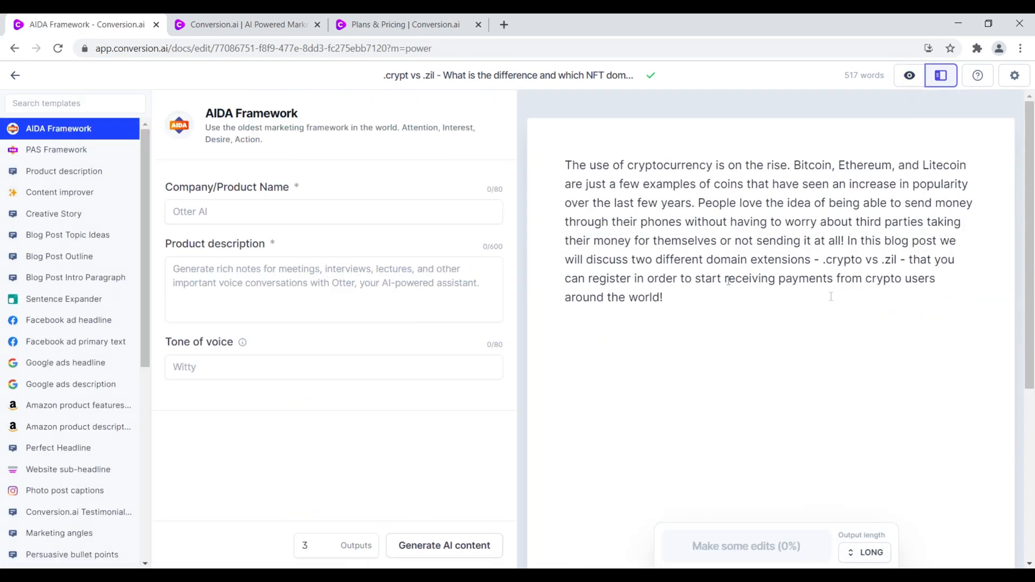
scroll(695, 237, "down", 5)
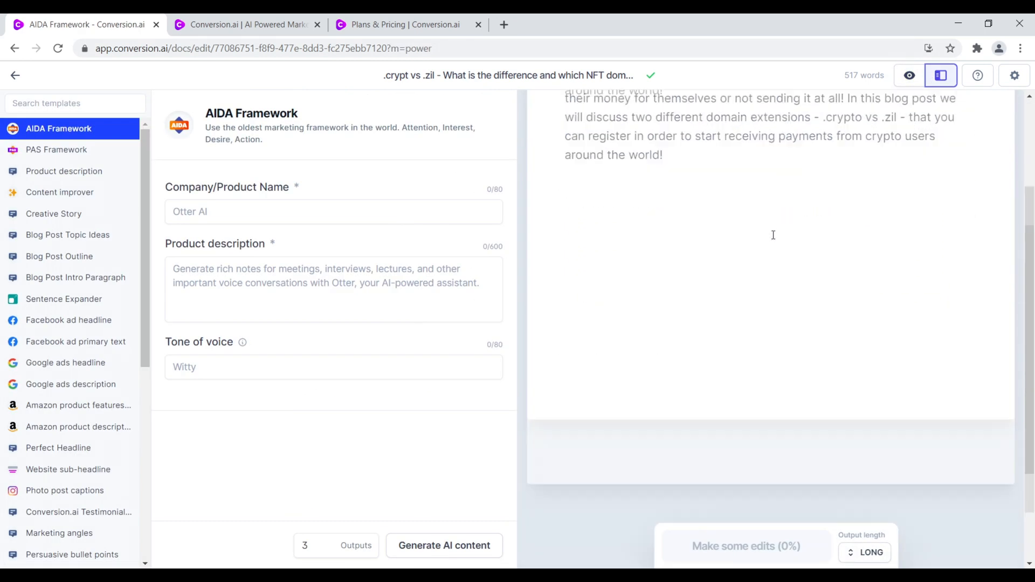
scroll(761, 256, "up", 5)
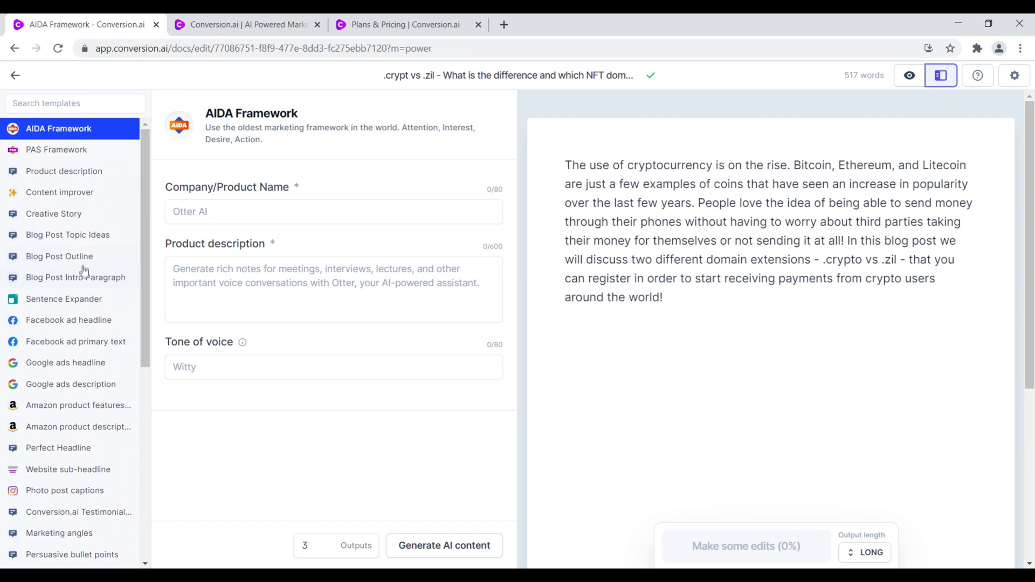
left_click(391, 18)
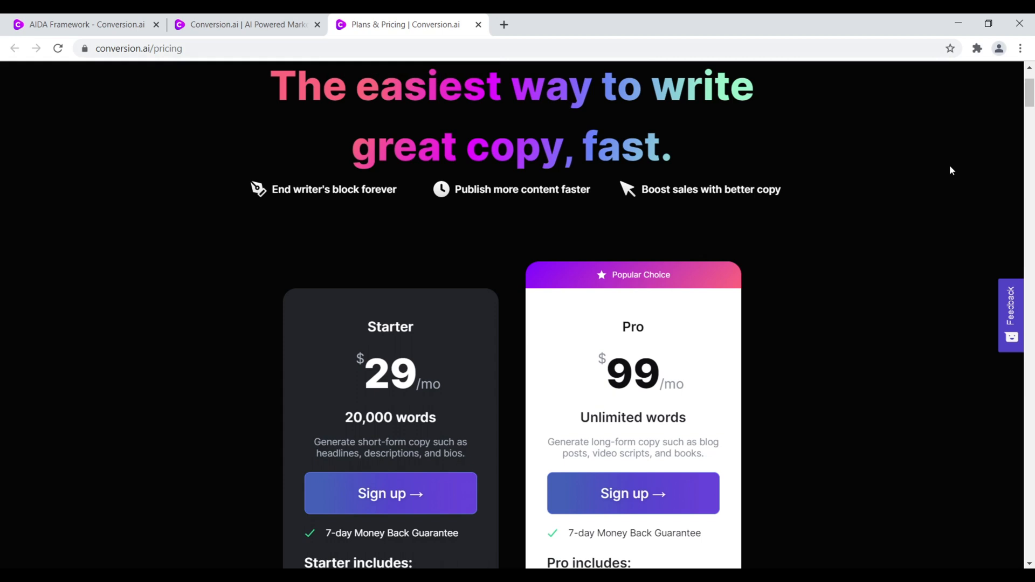
left_click(86, 24)
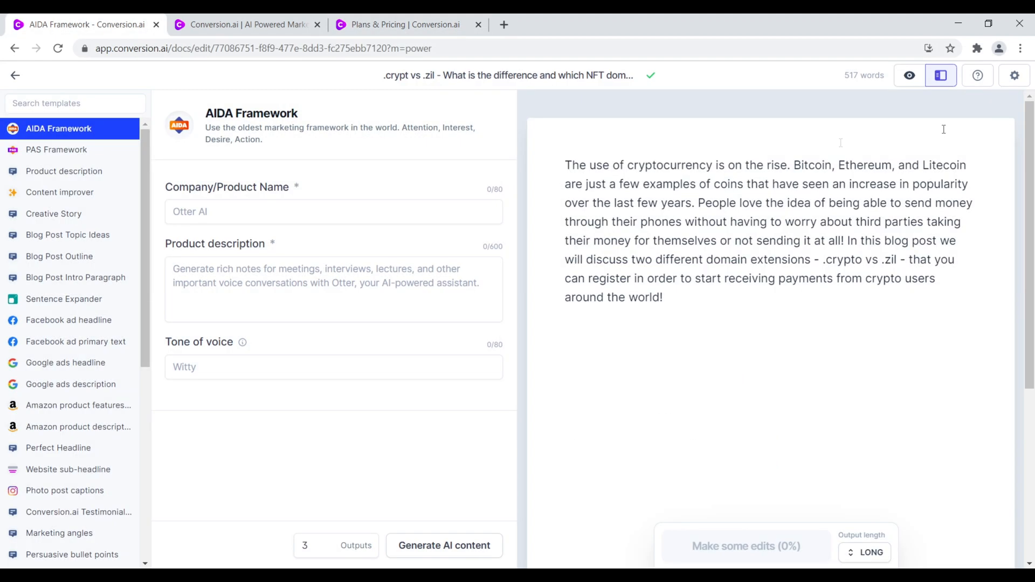
Step: Return the article to focus mode, starting at its introduction
mouse_move(1030, 141)
left_mouse_down()
mouse_move(1030, 313)
mouse_move(1031, 136)
left_mouse_up()
left_click(772, 196)
left_click(910, 75)
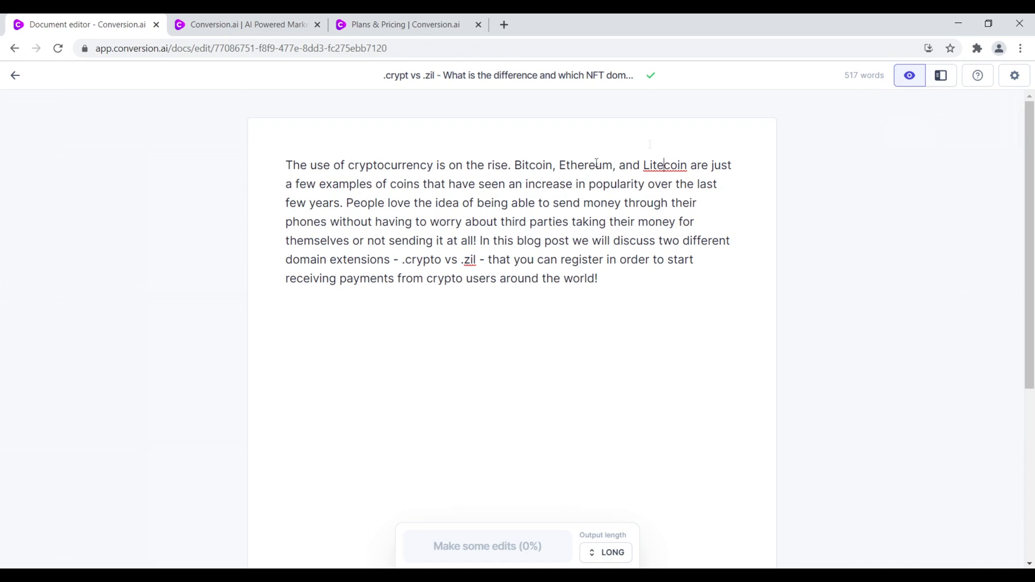
mouse_move(1030, 194)
left_mouse_down()
mouse_move(1030, 377)
mouse_move(1030, 183)
left_mouse_up()
left_click(615, 286)
type("joih")
key("BackSpace")
key("BackSpace")
key("BackSpace")
key("BackSpace")
Step: Check the article's word count and switch the editor back to power mode with the templates
mouse_move(1031, 174)
left_mouse_down()
mouse_move(1032, 345)
mouse_move(1032, 173)
left_mouse_up()
left_click_drag(848, 75, 871, 79)
left_click(691, 240)
left_click(941, 75)
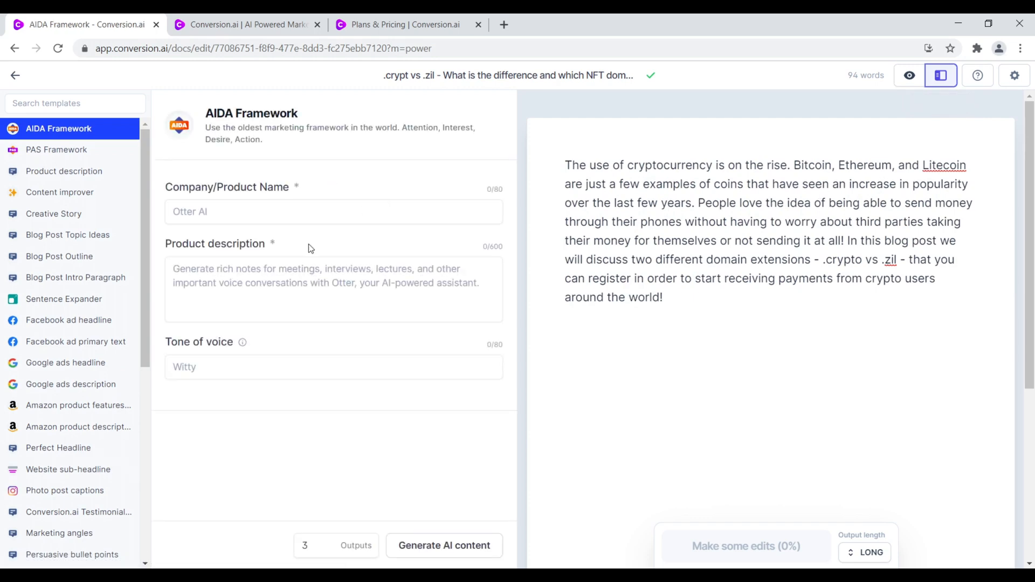